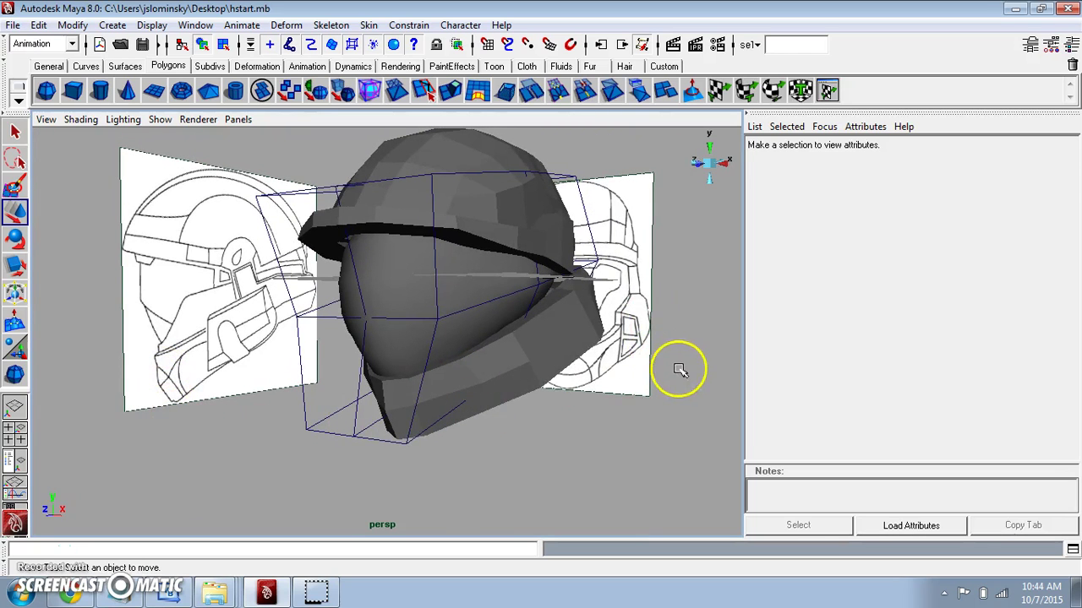
Step: Examine the finished helmet shell, visor and lattice from several angles
alt+drag(679, 369, 504, 383)
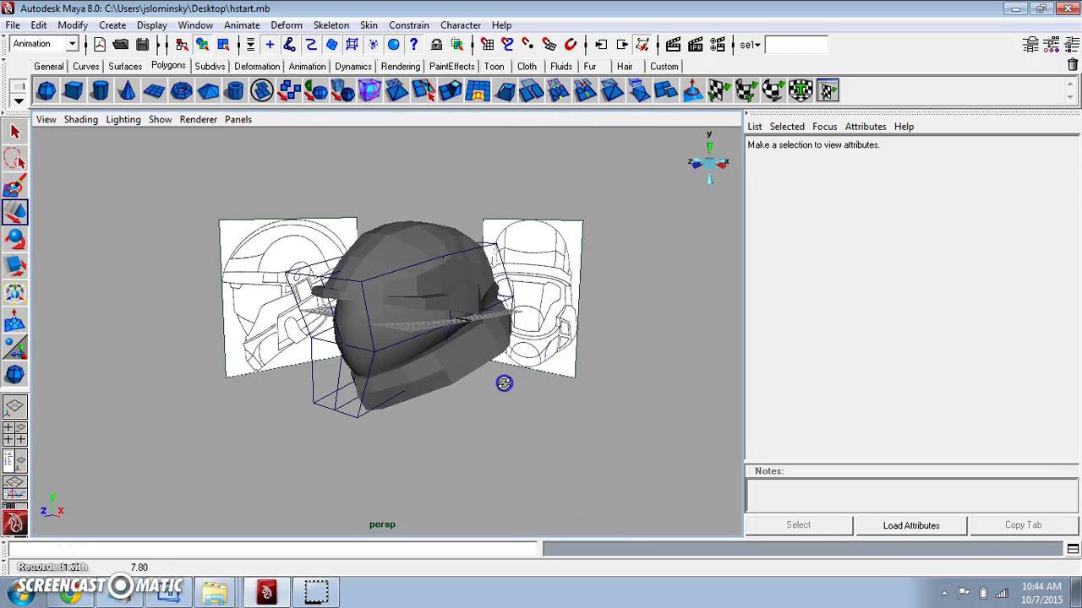
click(425, 272)
alt+drag(394, 317, 545, 297)
scroll(429, 333, up, 4)
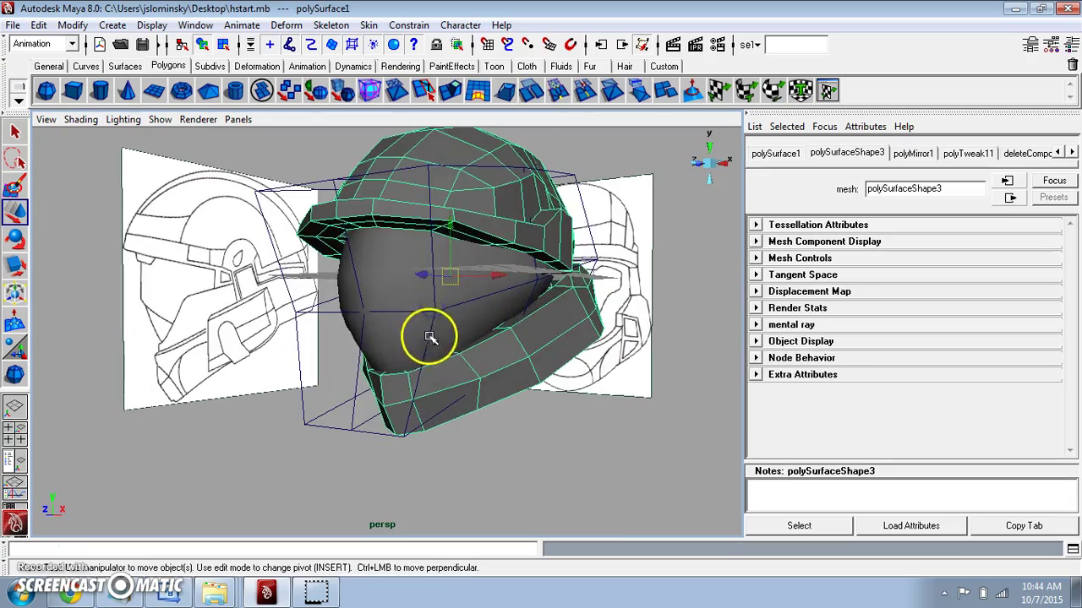
click(426, 335)
alt+drag(476, 339, 351, 289)
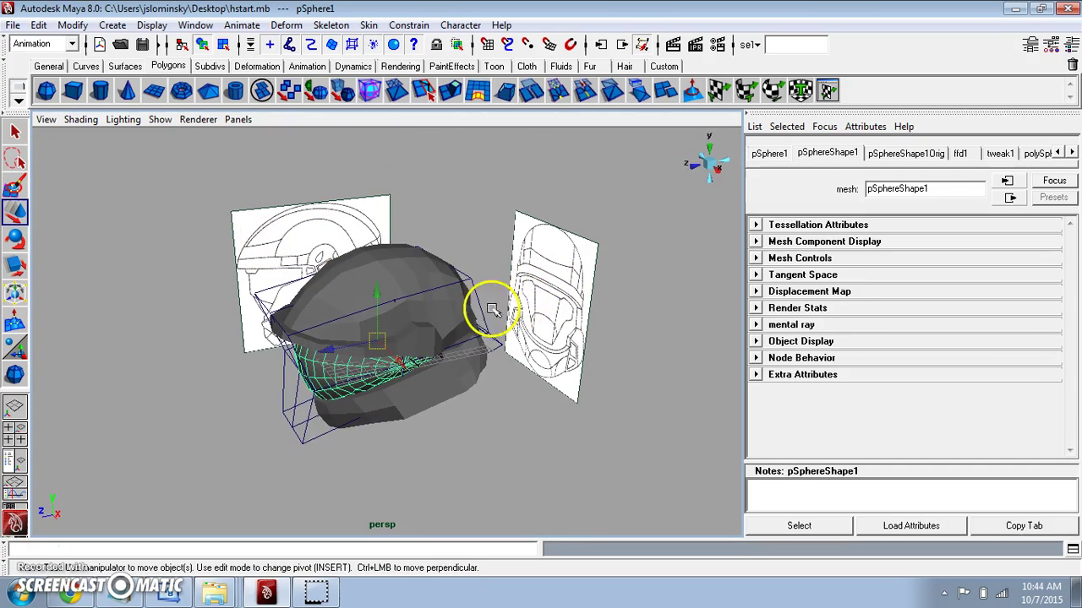
scroll(446, 287, down, 1)
mouse_move(436, 325)
alt+mouse_down()
mouse_move(403, 333)
mouse_move(452, 316)
alt+mouse_up()
alt+drag(485, 387, 401, 353)
Step: Assign the helmet meshes and lattice to a new display layer and hide that layer, leaving the reference images visible
drag(405, 261, 451, 384)
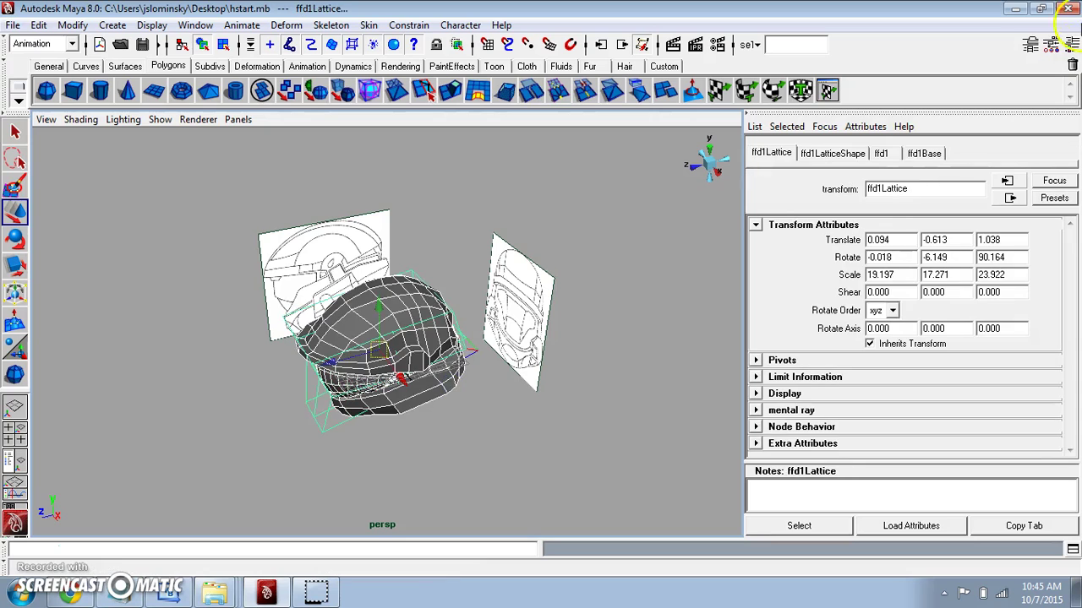
click(1071, 44)
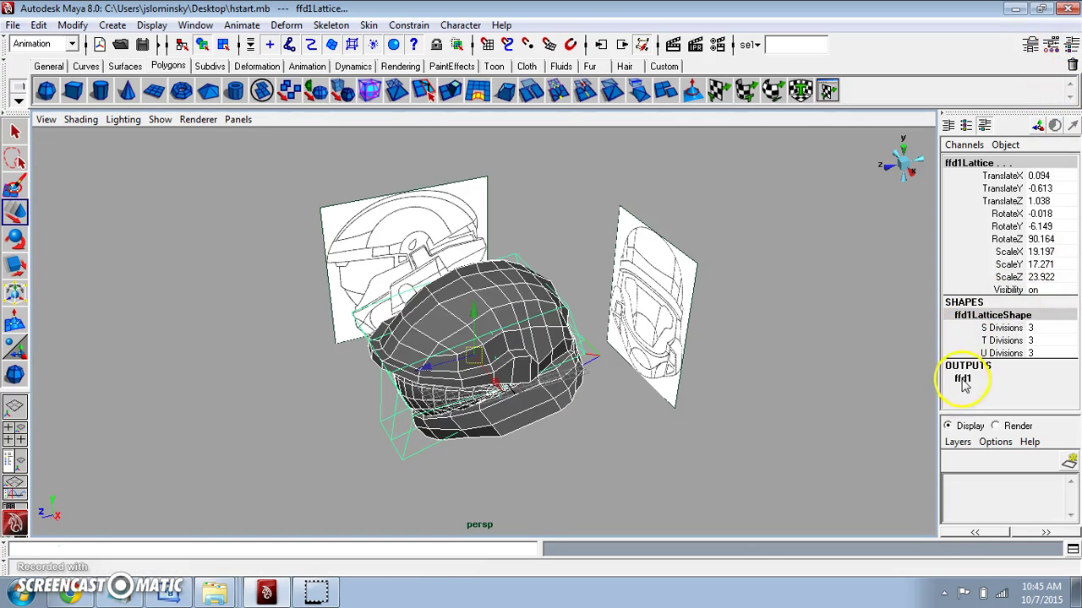
click(958, 442)
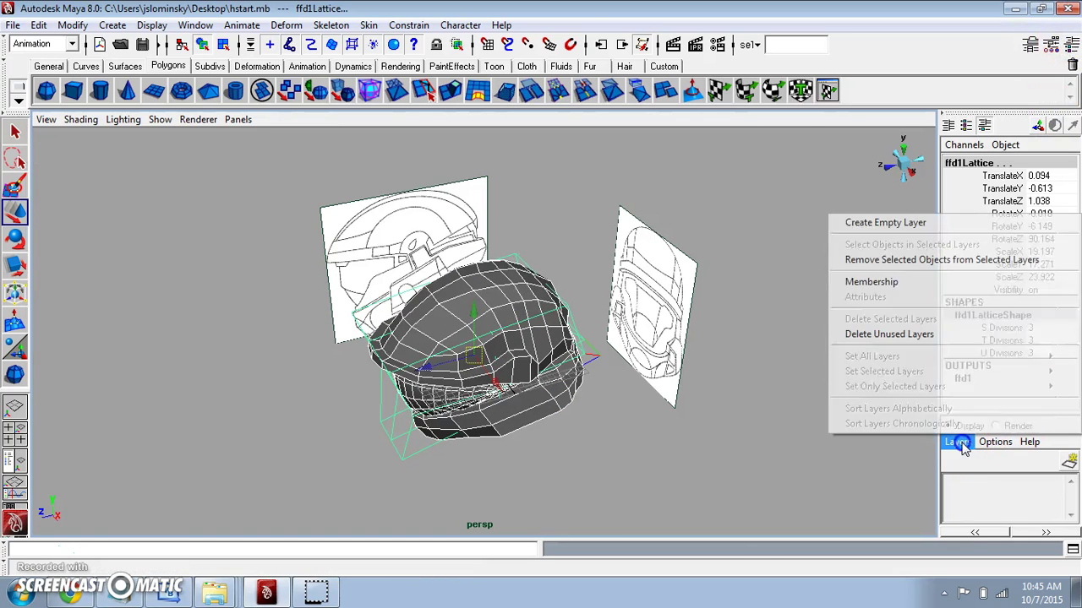
click(870, 222)
right_click(1009, 497)
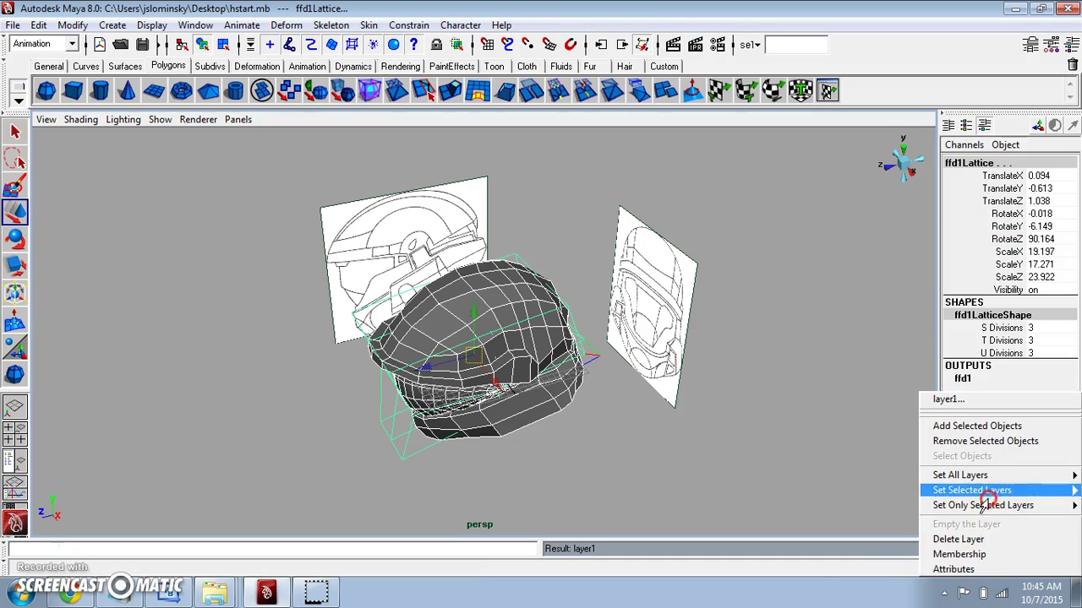
click(987, 428)
click(952, 482)
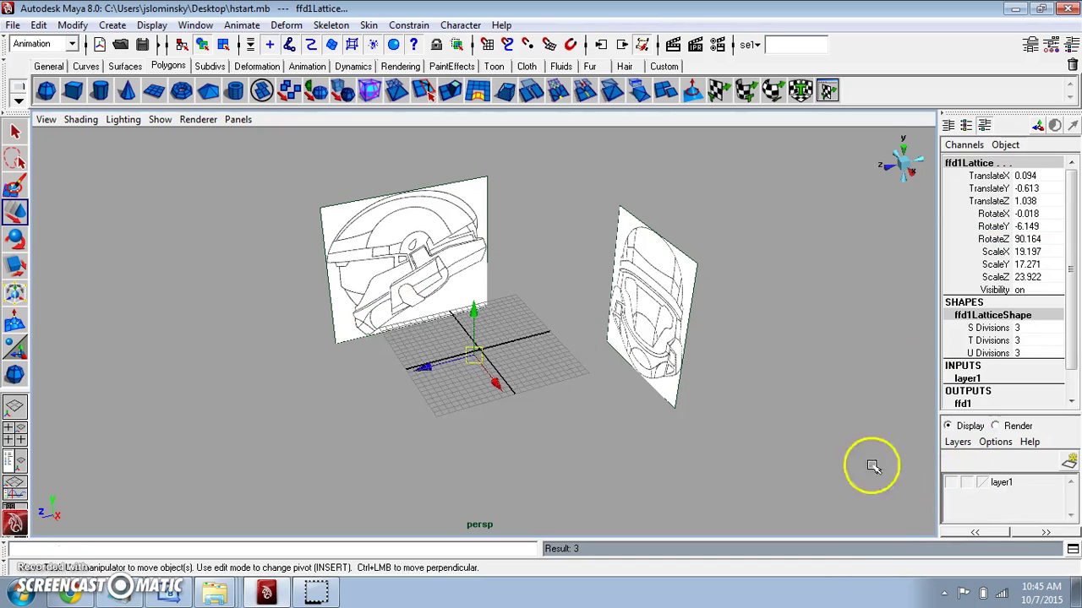
click(281, 155)
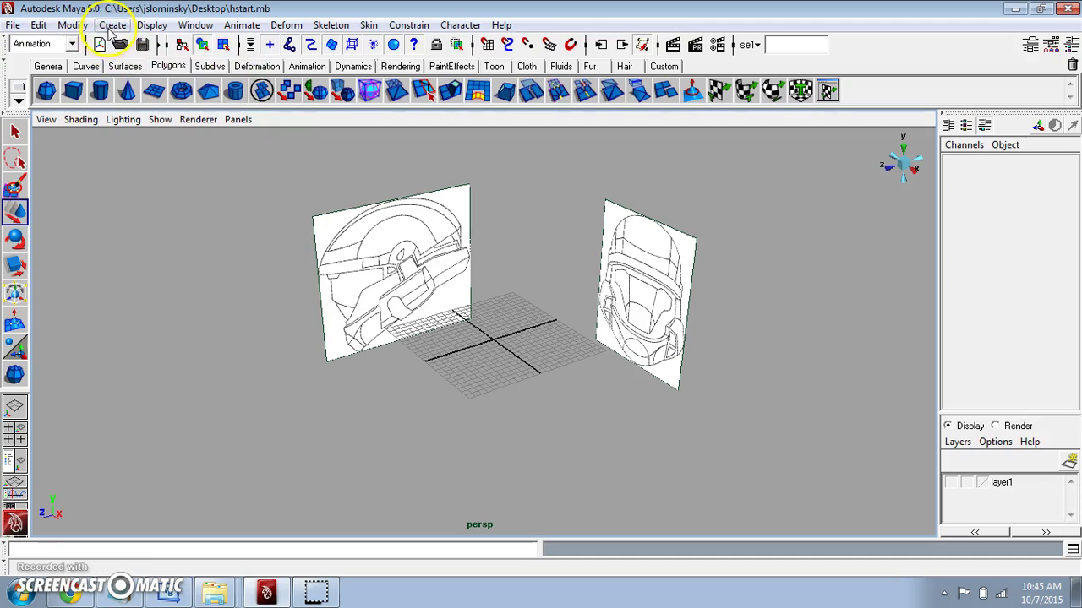
Step: Draw a polygon plane in the front view over the chin, from the helmet's centre line outward on one side
click(111, 26)
mouse_move(237, 65)
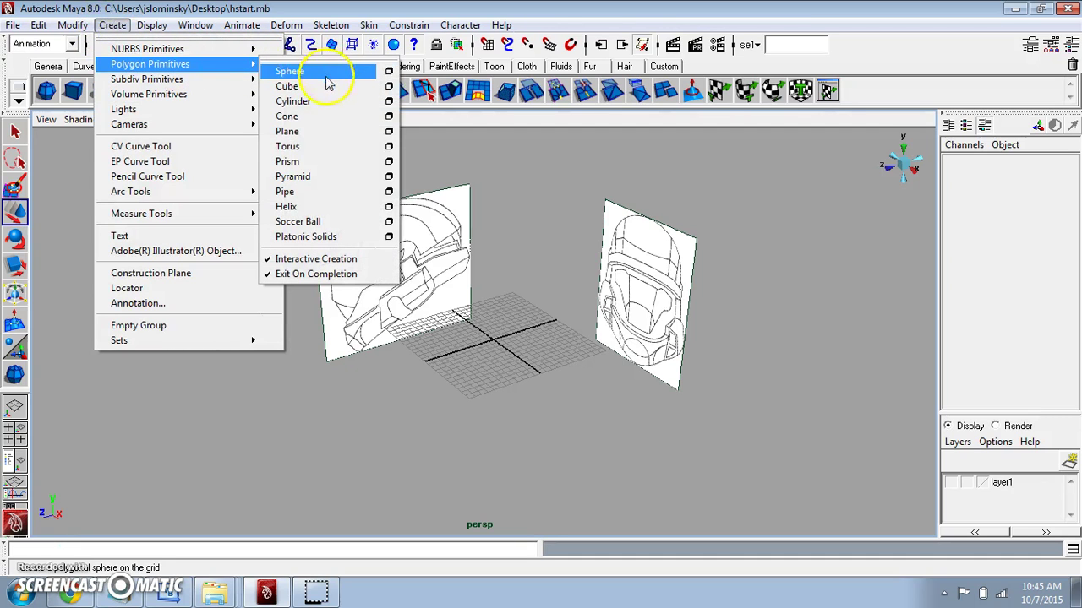
click(317, 133)
scroll(445, 351, up, 3)
alt+drag(445, 350, 494, 345)
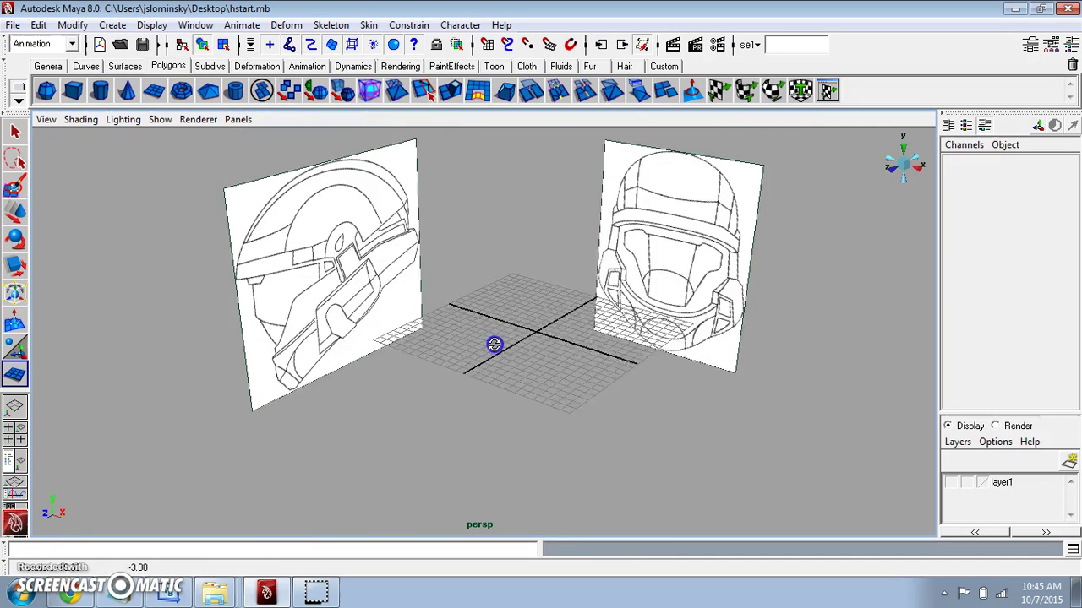
alt+right_drag(495, 344, 508, 343)
key(space)
drag(507, 343, 509, 371)
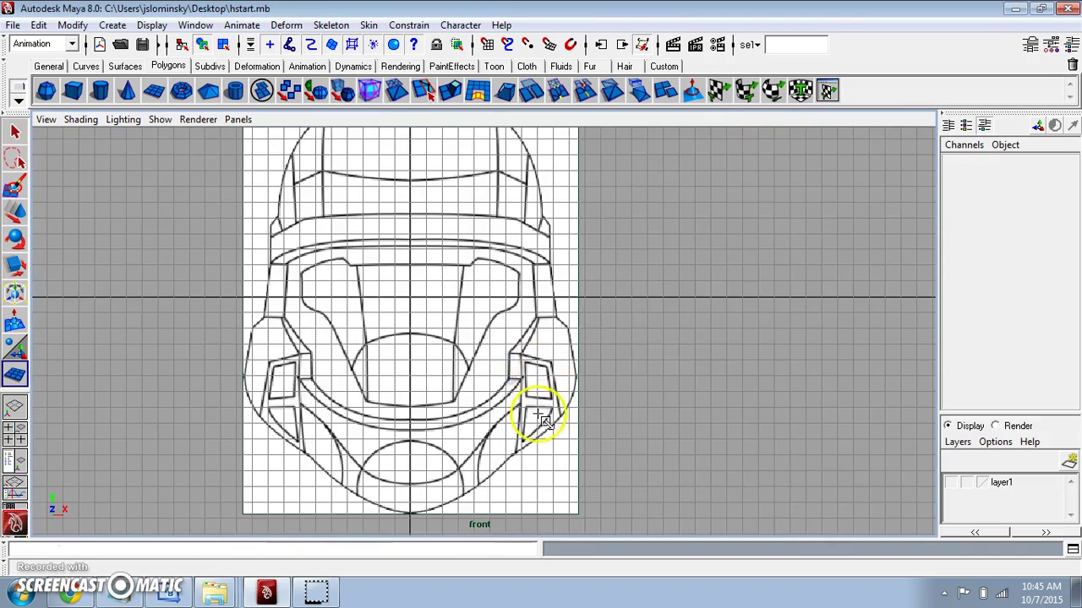
alt+middle_drag(541, 420, 423, 325)
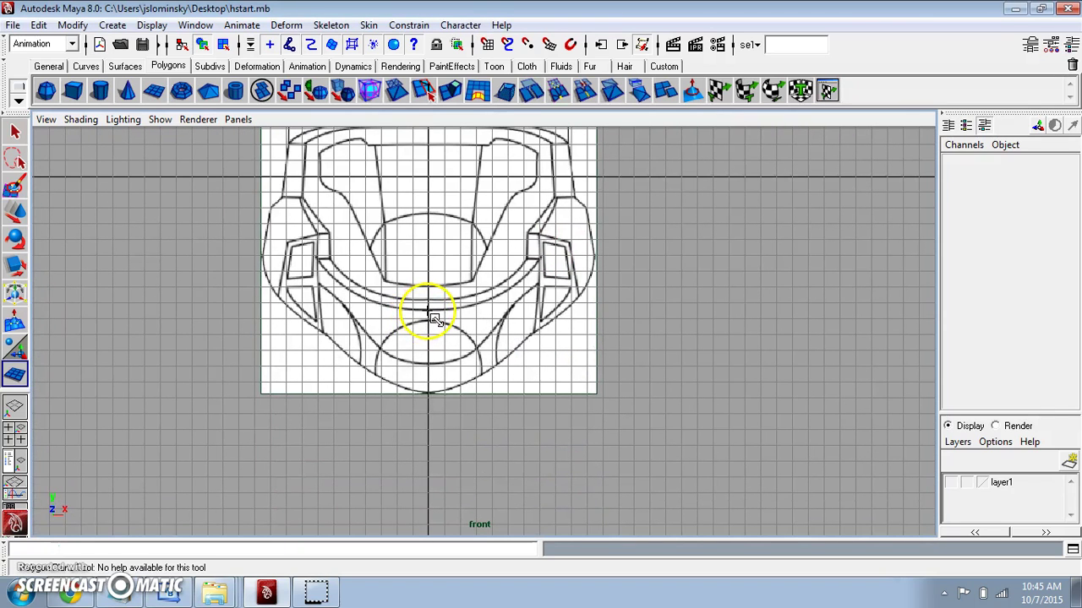
mouse_move(423, 333)
mouse_down()
mouse_move(425, 381)
mouse_move(471, 390)
mouse_up()
key(w)
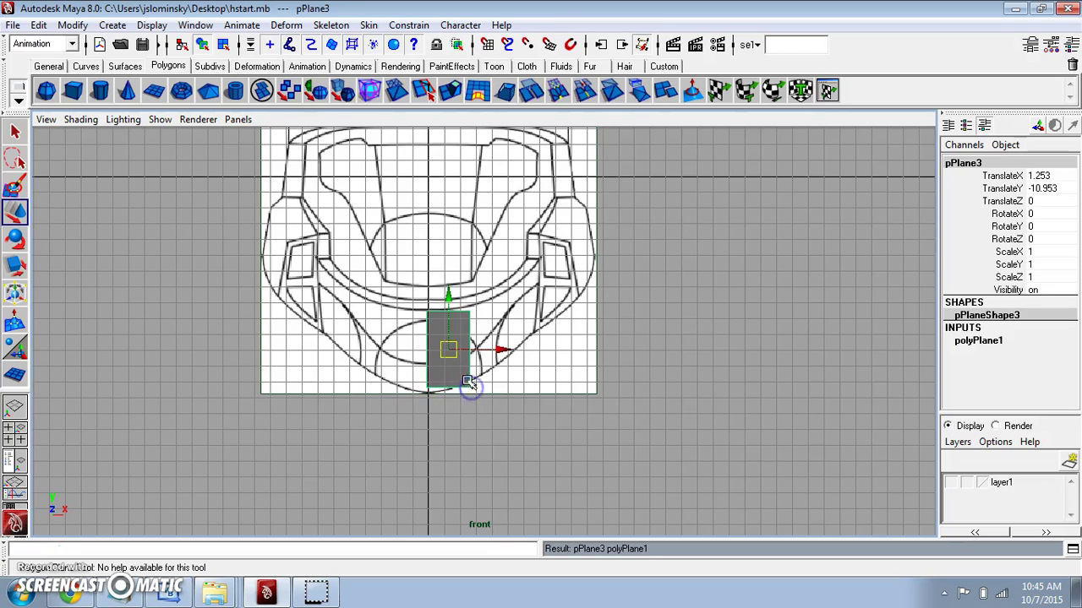
Step: In the side view, move the whole plane forward to the front of the chin reference, at about Y -10.33, Z 11.15
click(634, 365)
right_drag(469, 330, 473, 277)
click(472, 328)
key(space)
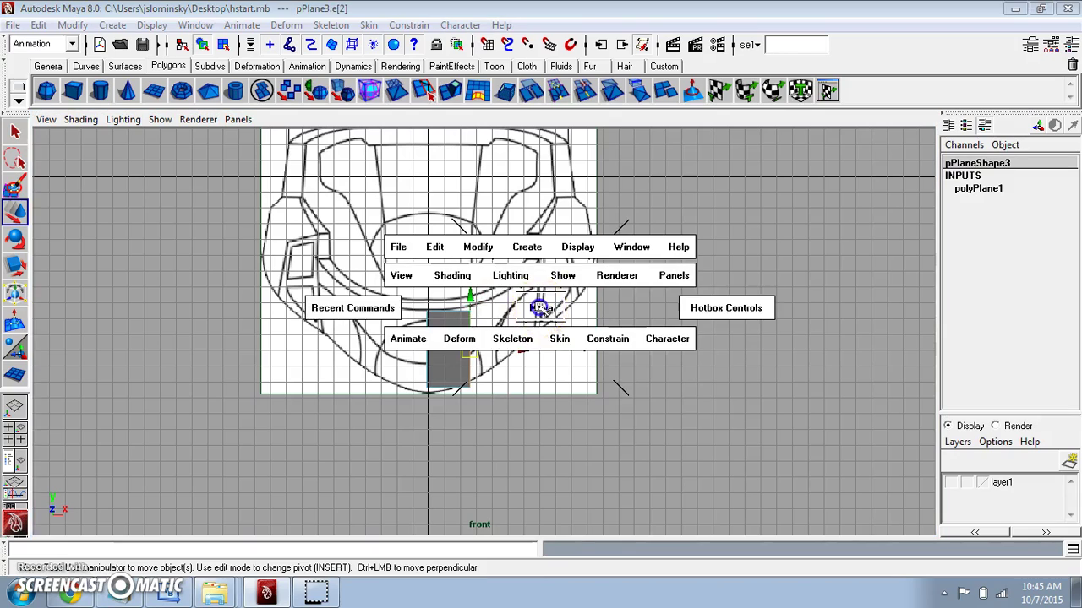
right_drag(541, 310, 551, 311)
scroll(547, 313, down, 5)
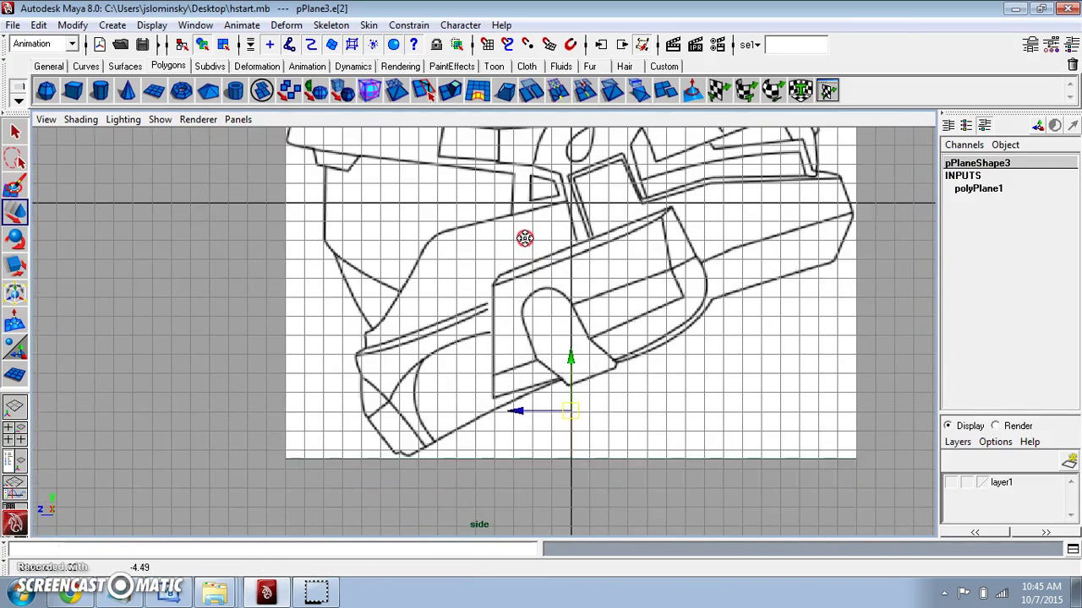
click(625, 395)
right_drag(572, 296, 612, 277)
click(583, 419)
drag(583, 419, 363, 406)
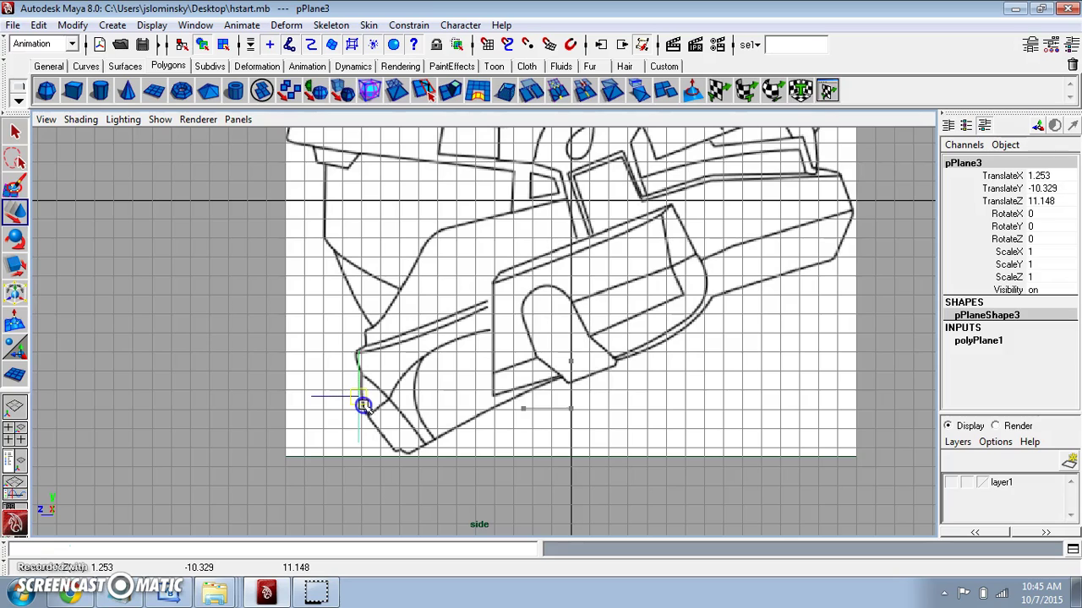
Step: Move the plane's outer vertical edge back and slightly up to about Y -9.96, Z 9.40 in the side view
right_drag(359, 412, 357, 259)
click(358, 389)
drag(360, 403, 388, 401)
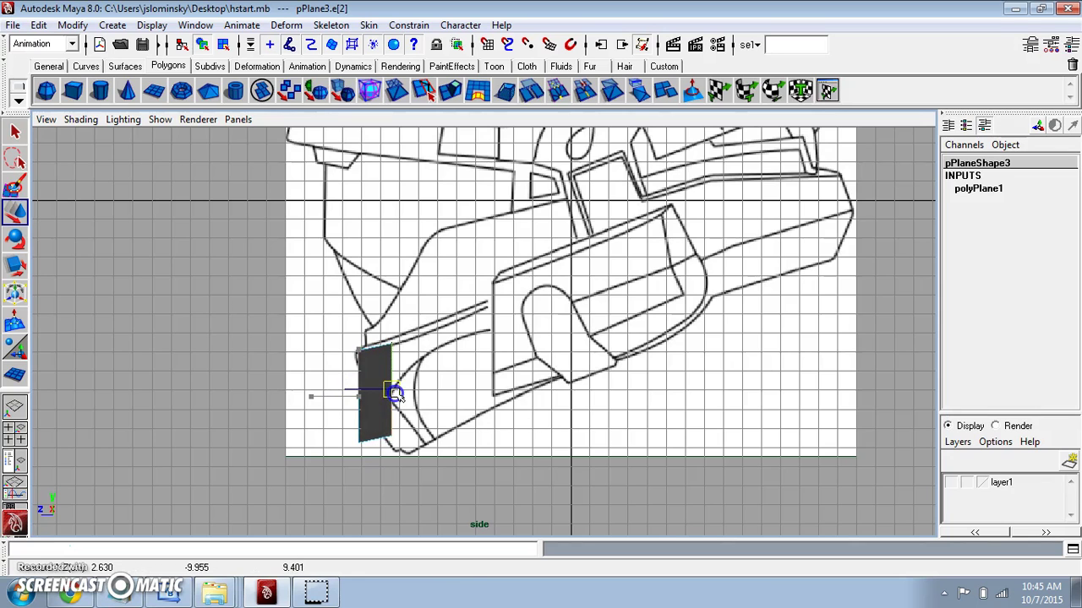
Step: Move the plane's upper front corner and both lower corners to follow the slanted chin outline in the side view
scroll(388, 406, up, 1)
right_drag(355, 366, 343, 318)
click(343, 360)
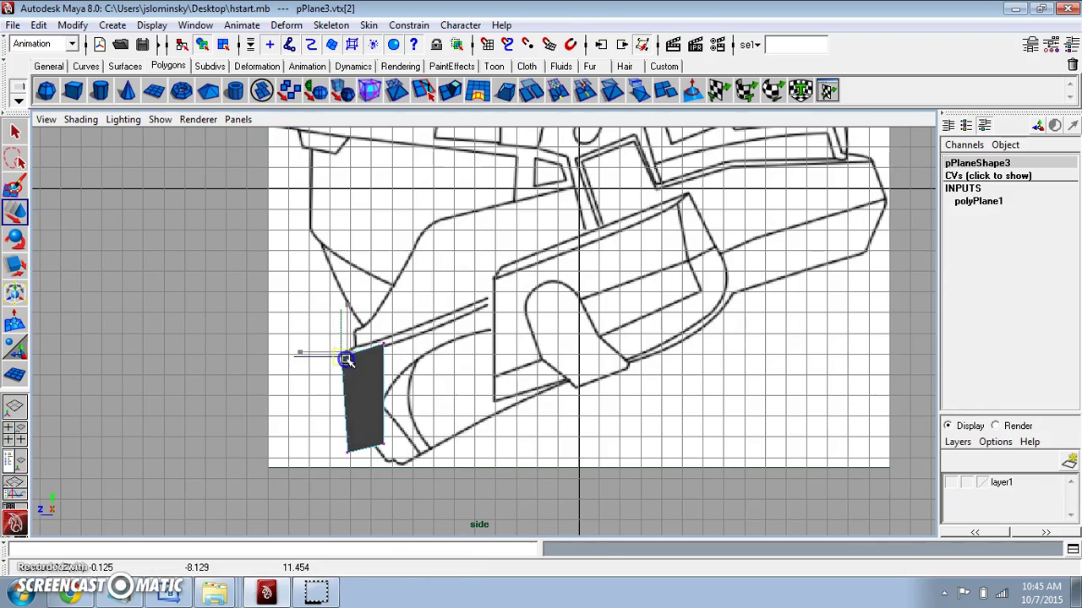
click(383, 441)
drag(394, 449, 424, 455)
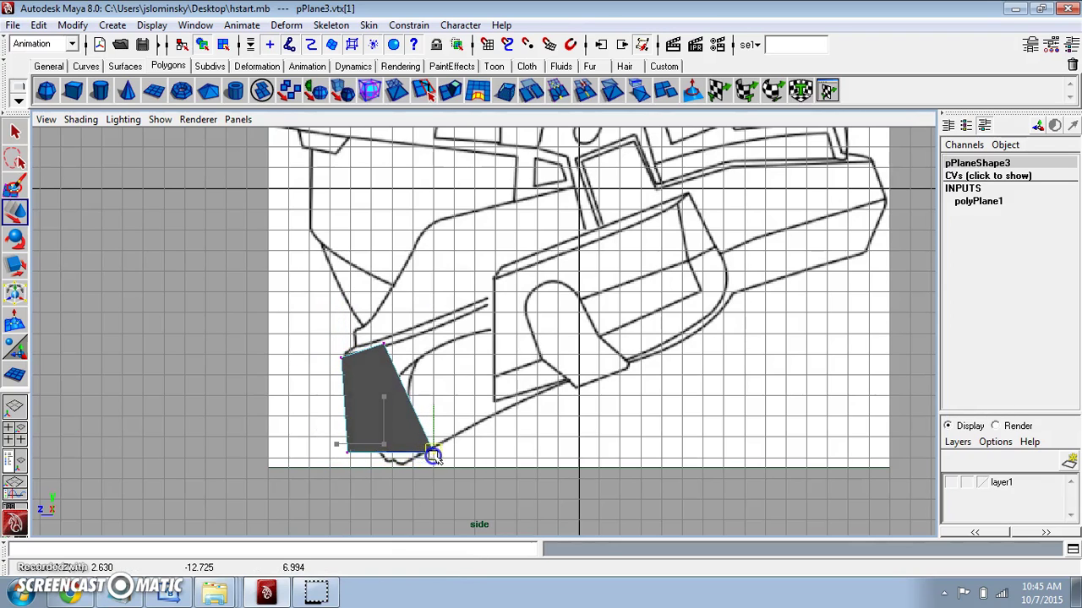
click(341, 451)
drag(347, 453, 390, 469)
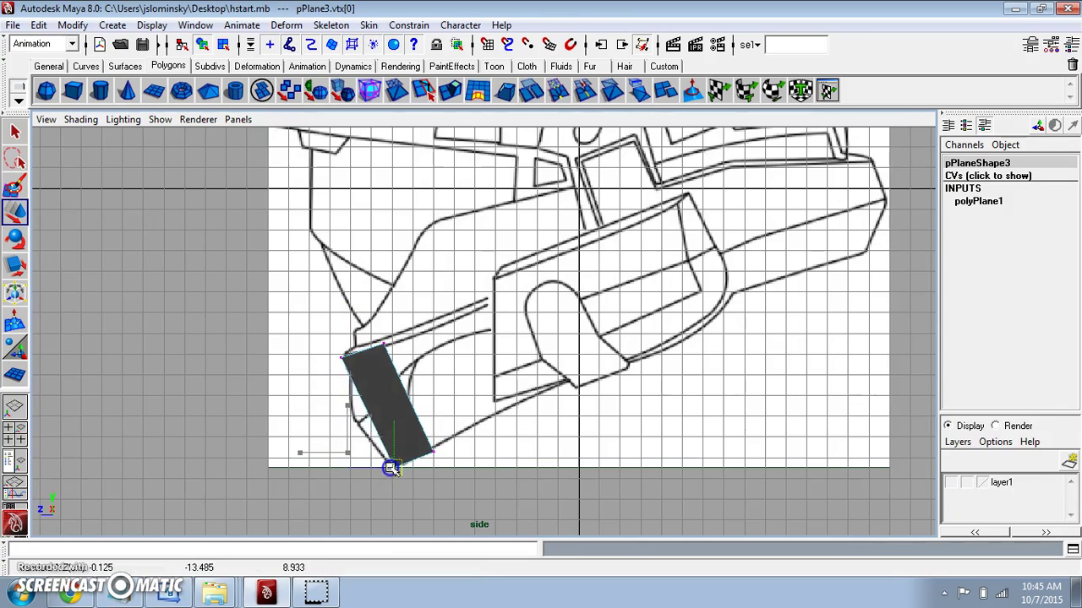
Step: Insert an edge loop across the middle of the plane and move it forward to the bend in the chin outline
drag(326, 334, 359, 359)
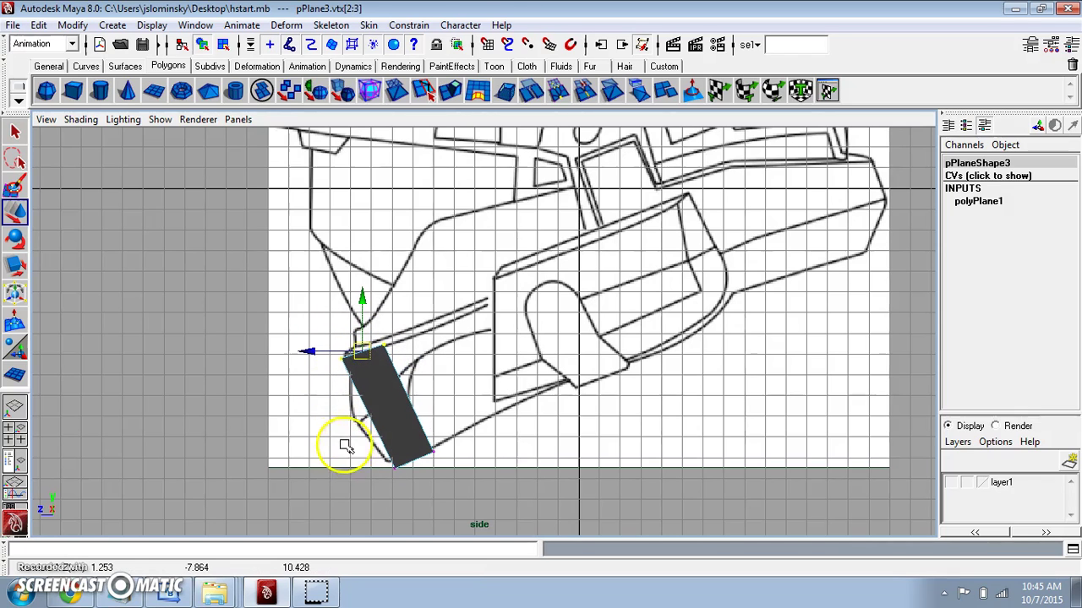
click(72, 44)
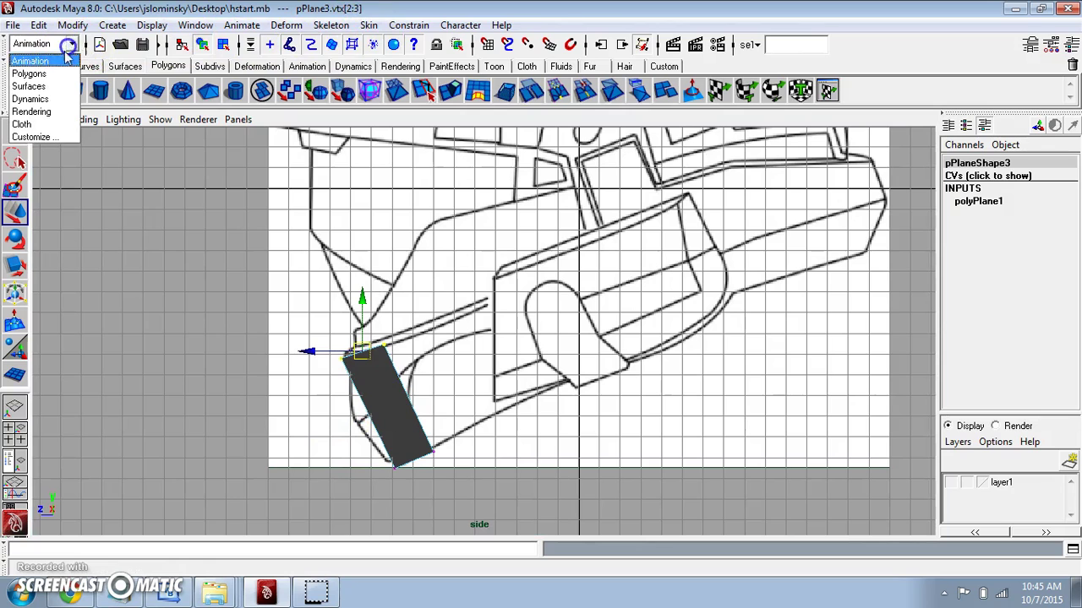
click(33, 61)
click(311, 25)
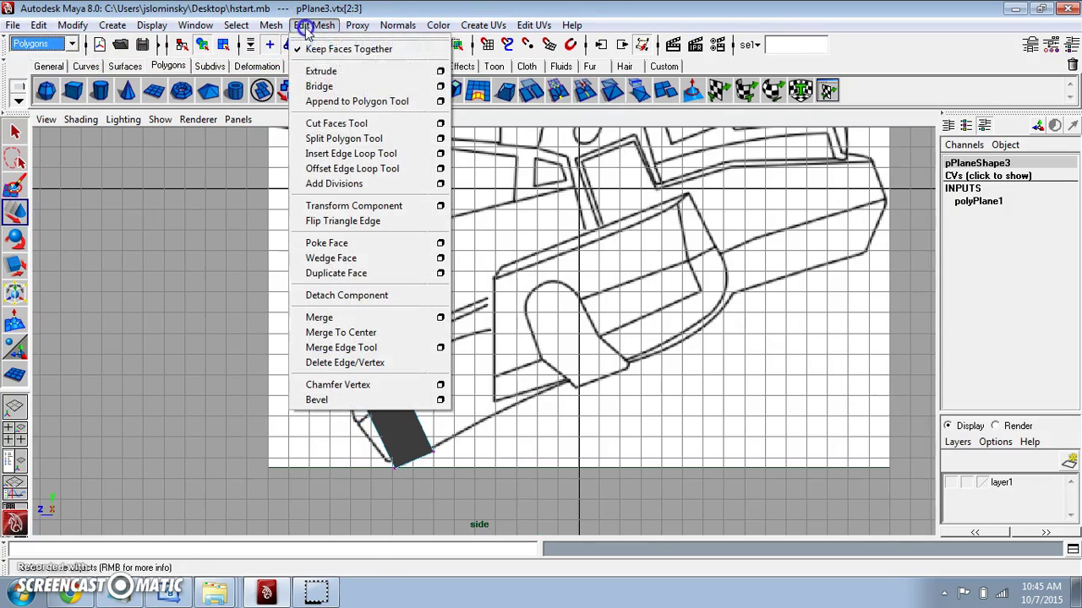
click(350, 154)
drag(406, 454, 404, 397)
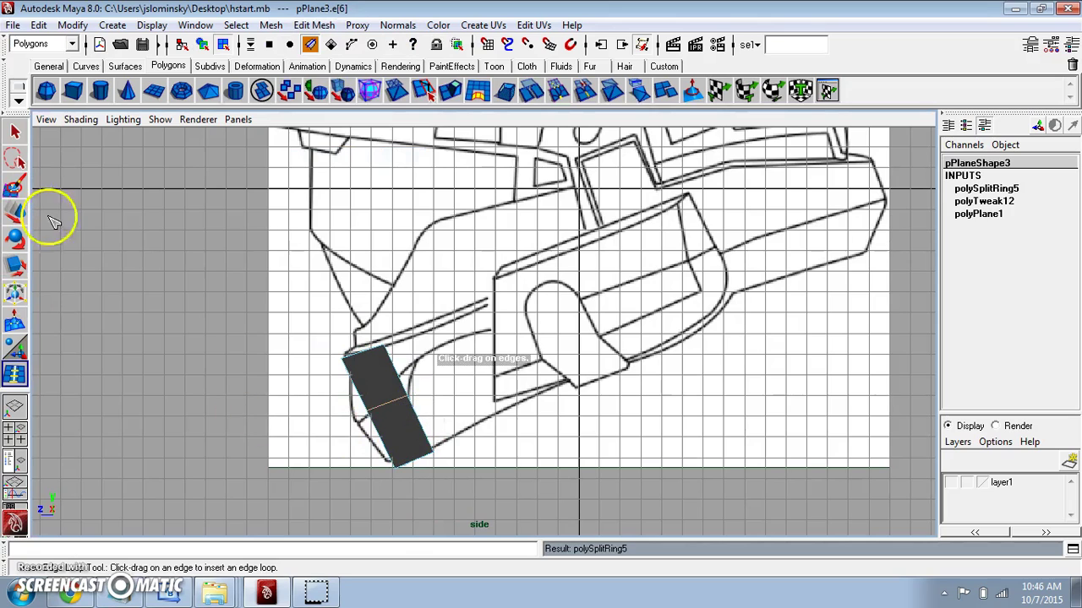
key(w)
drag(380, 414, 379, 421)
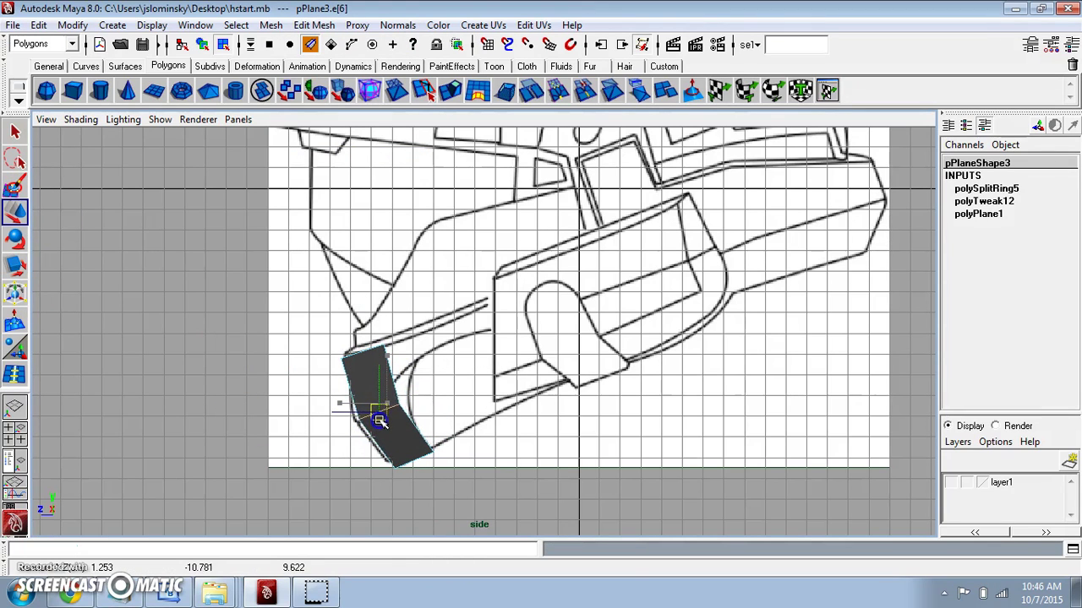
Step: In the front view, lower the plane slightly and adjust its outer vertices to match the chin reference
click(550, 446)
key(space)
drag(550, 447, 548, 475)
scroll(502, 389, up, 5)
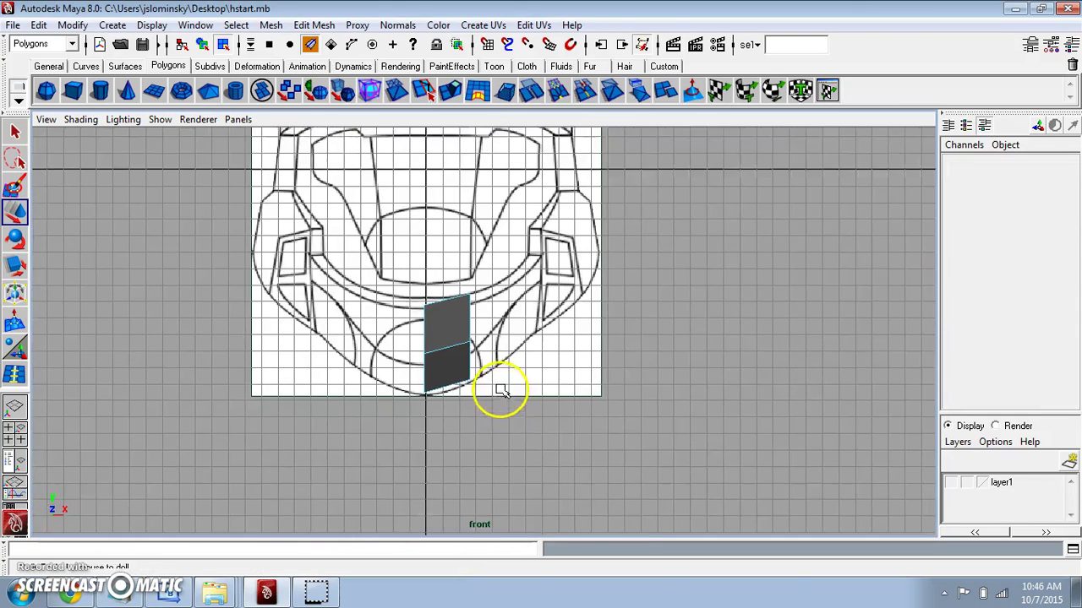
right_drag(448, 326, 502, 292)
click(434, 352)
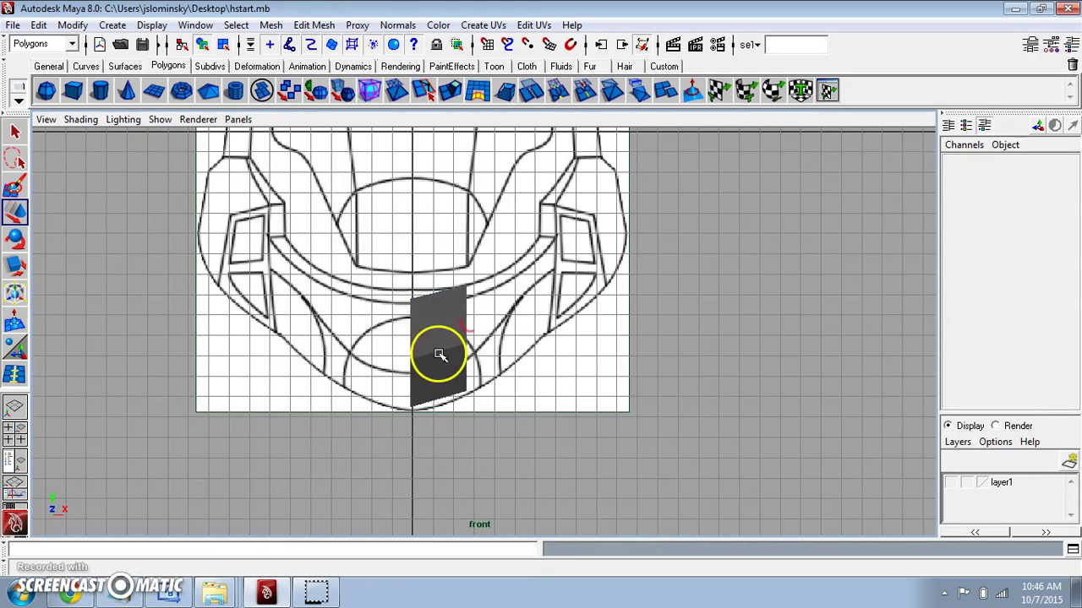
right_drag(452, 331, 397, 311)
click(469, 293)
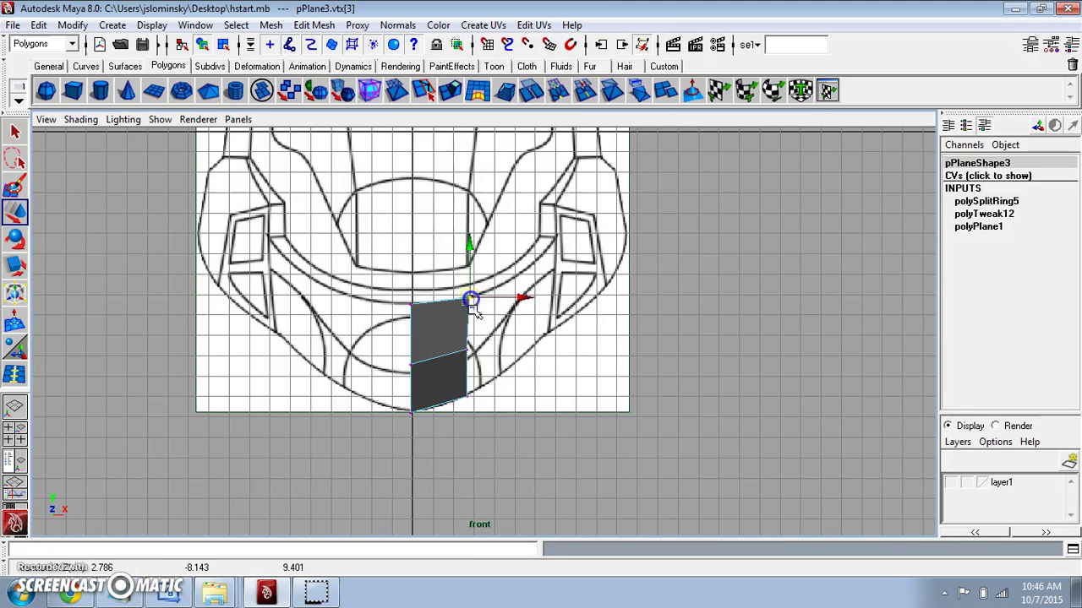
click(464, 393)
click(467, 395)
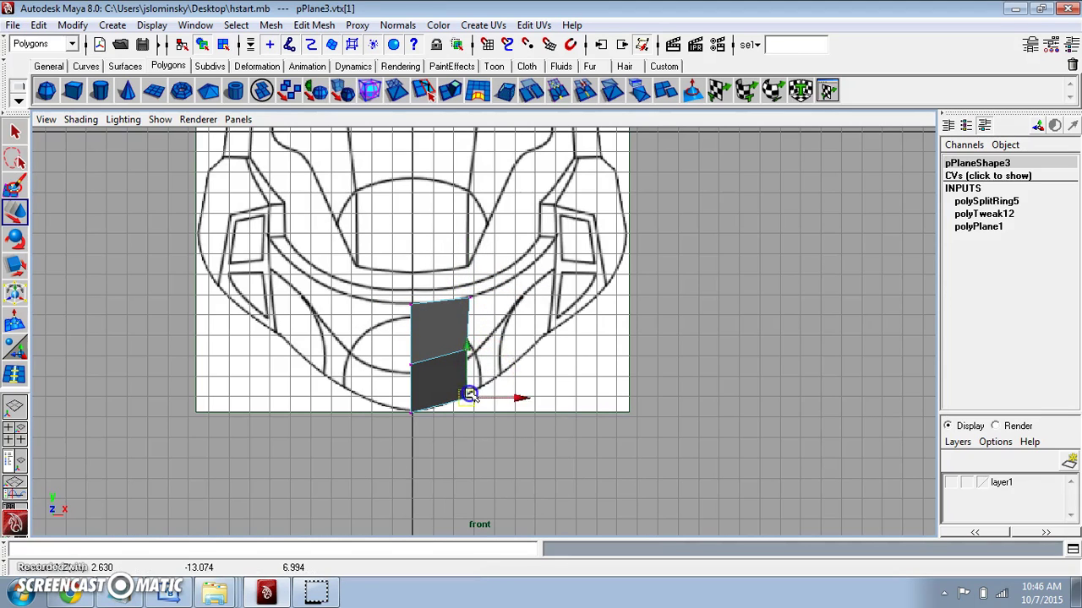
click(480, 343)
click(466, 352)
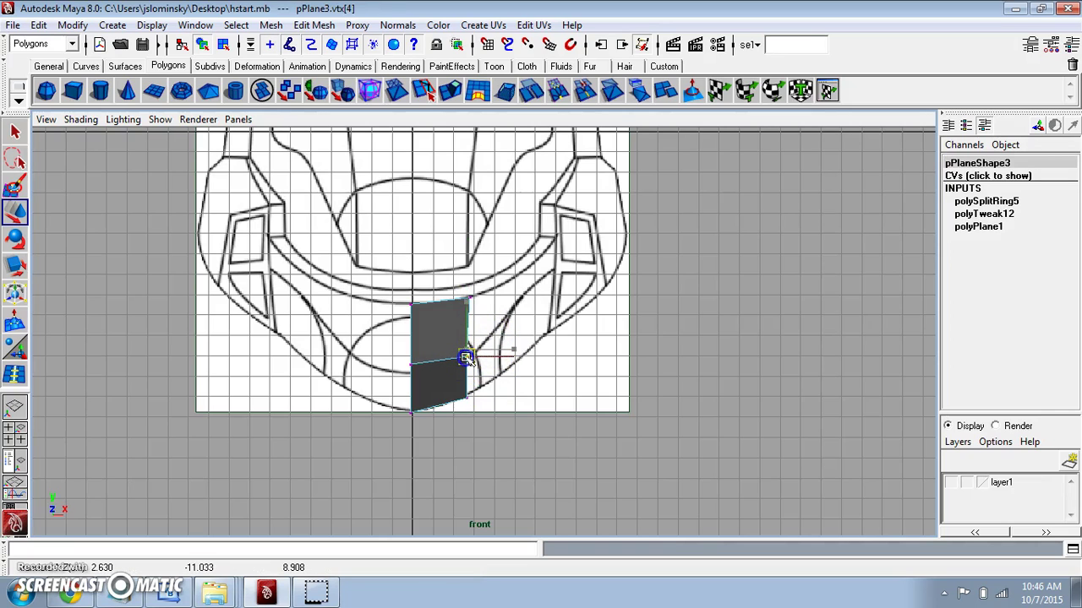
Step: Extrude the plane's two outer vertical edges and pull them back and up along the jaw to about Y -8.89, Z 4.45
click(447, 313)
right_drag(447, 314, 478, 318)
click(470, 322)
shift+click(467, 376)
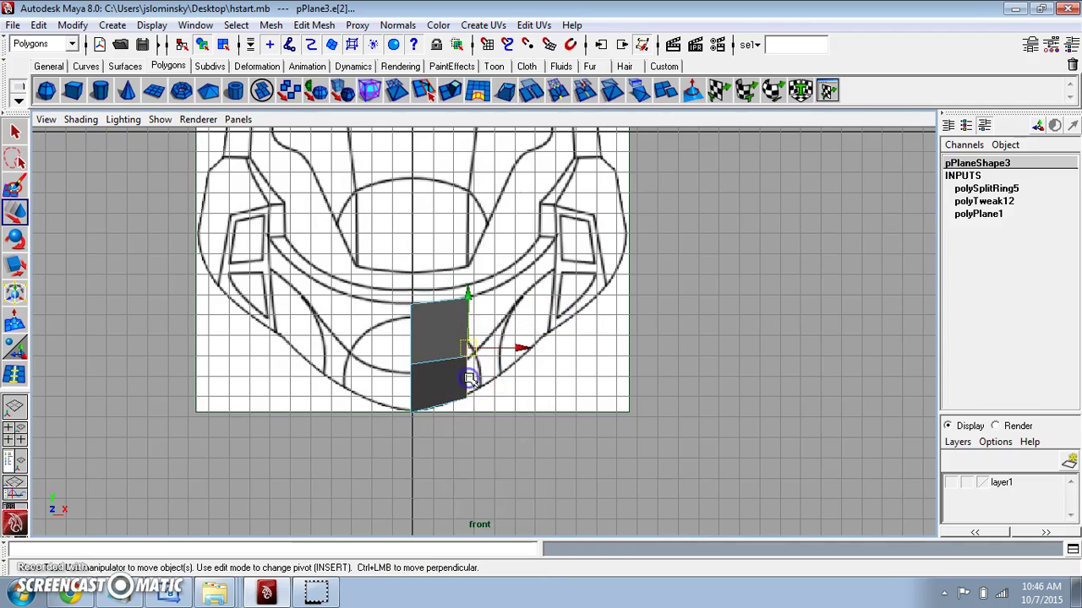
click(321, 29)
click(326, 71)
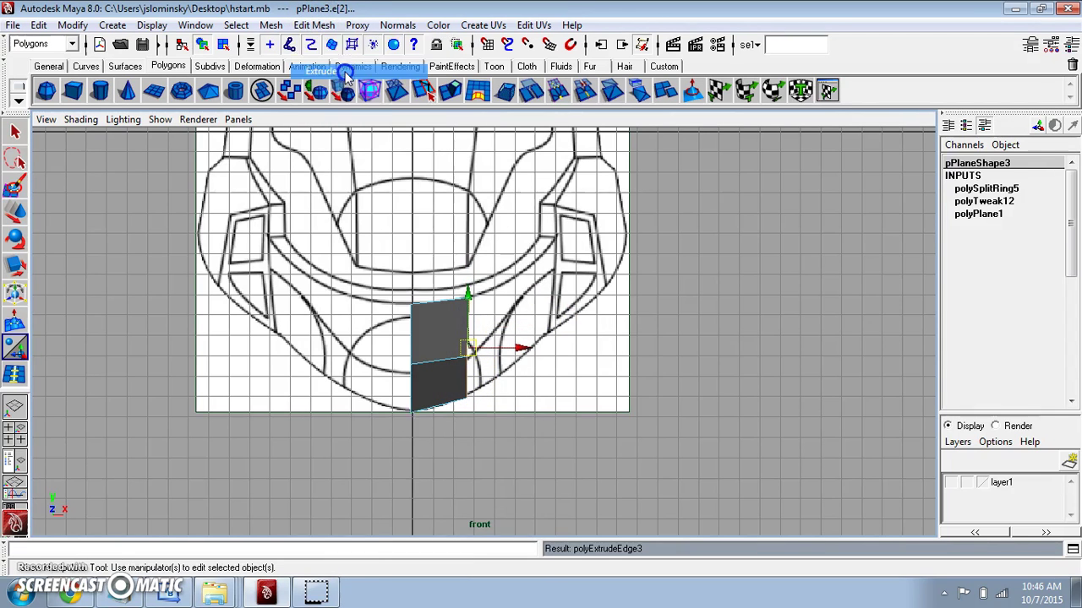
key(space)
drag(604, 332, 635, 333)
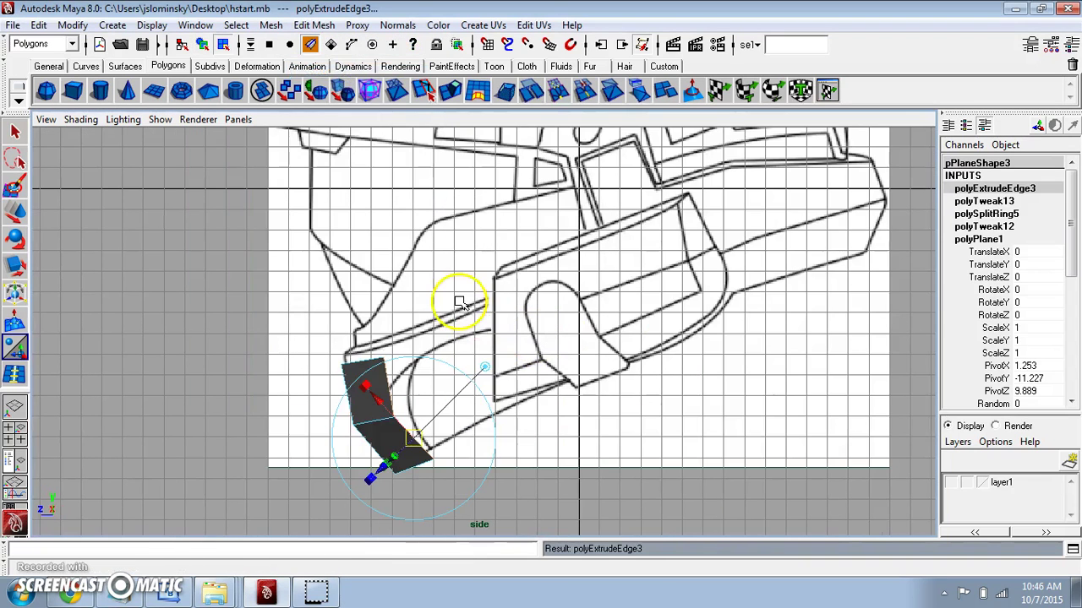
key(w)
drag(412, 429, 484, 378)
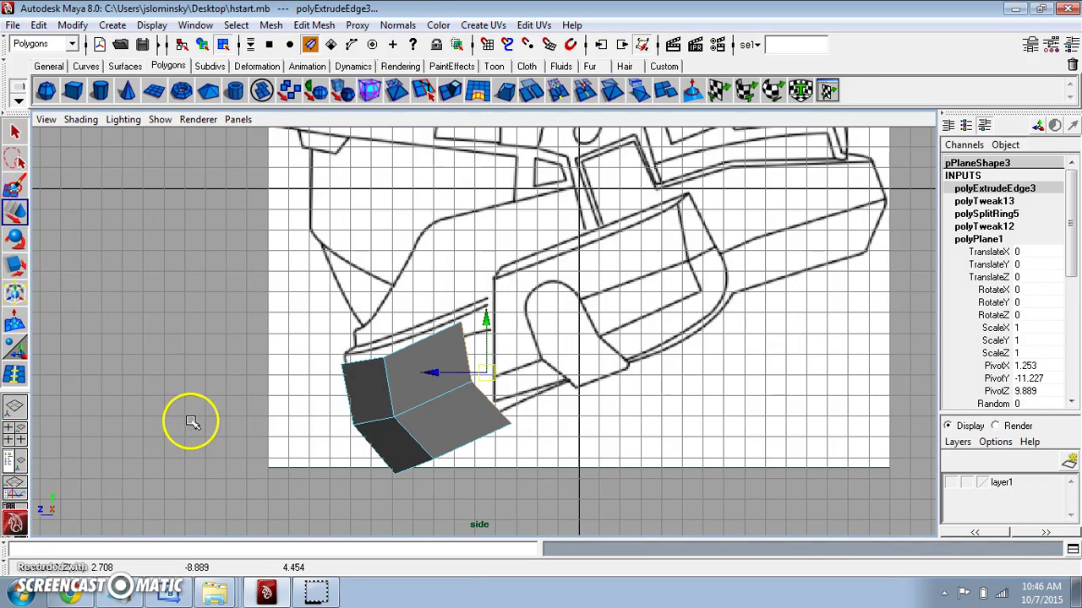
Step: Switch to the perspective view and set a three-pane layout split at the bottom, shrinking the upper pane's height
drag(198, 338, 189, 316)
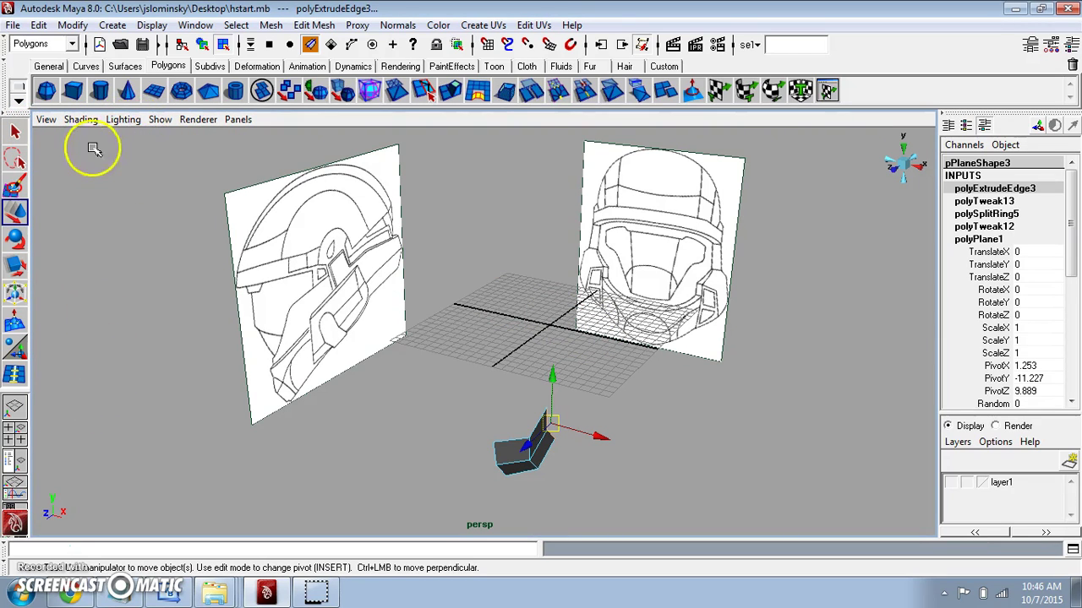
click(46, 121)
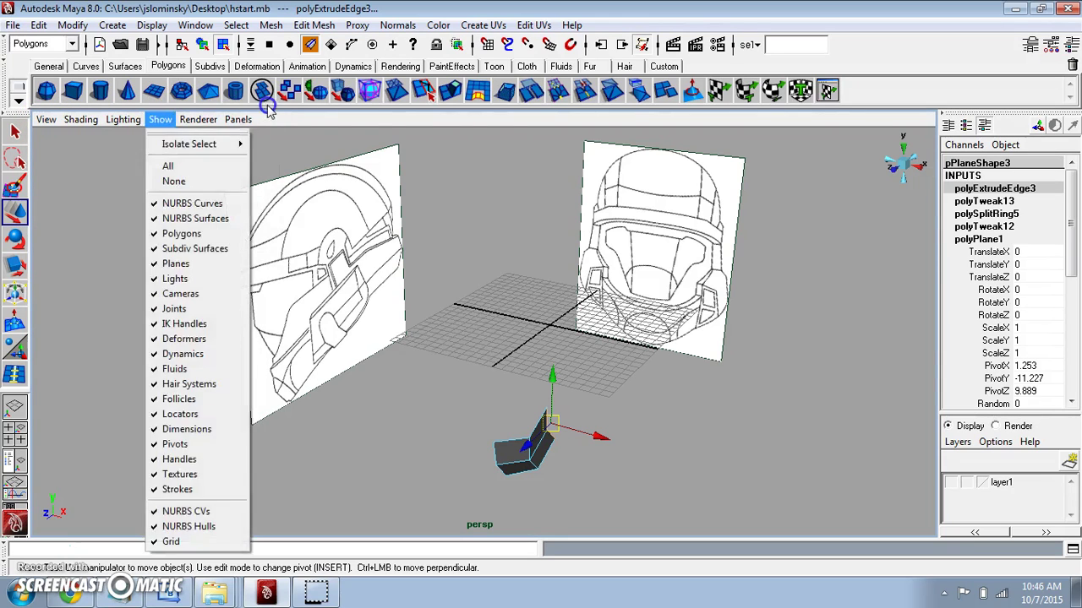
mouse_move(241, 121)
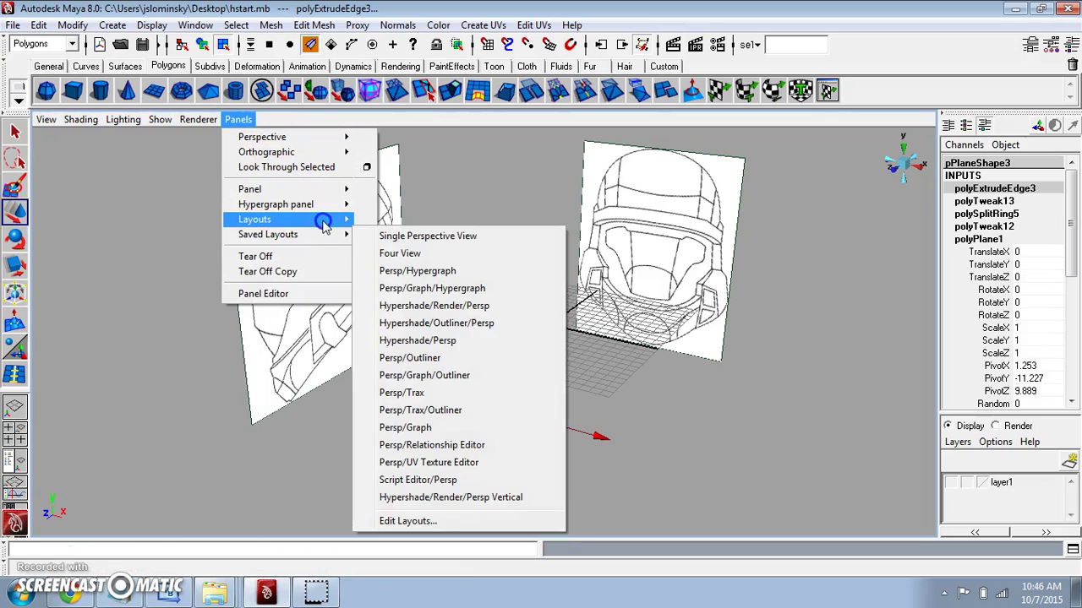
mouse_move(326, 222)
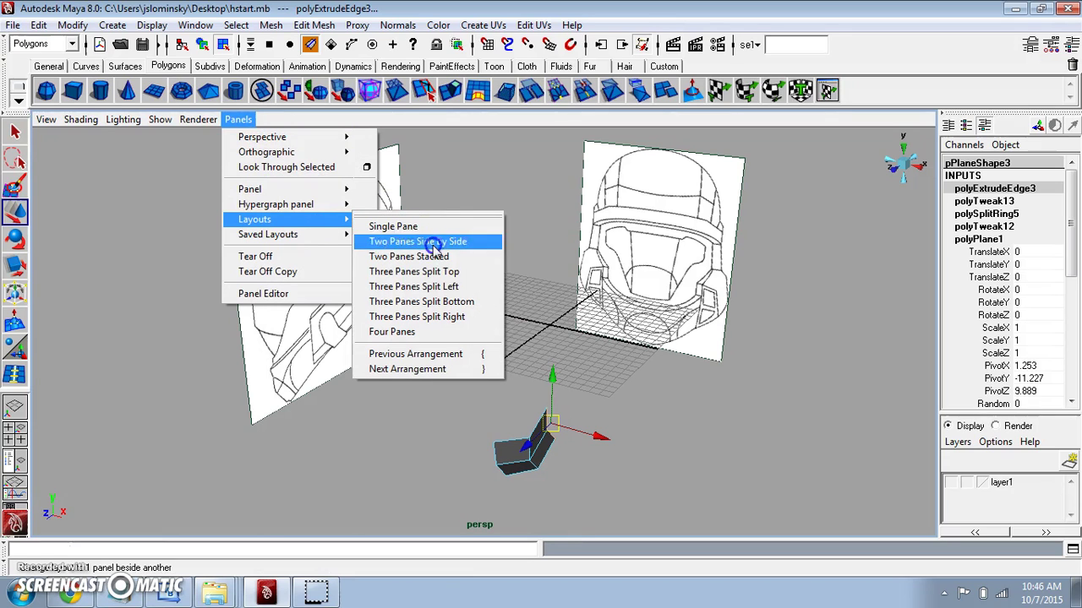
click(471, 302)
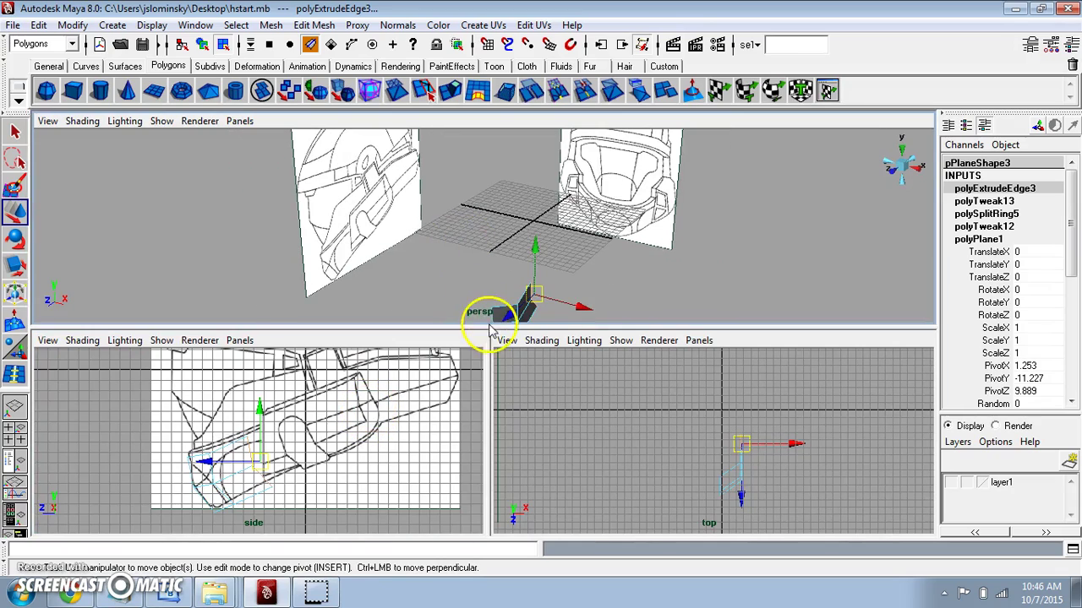
drag(491, 325, 490, 281)
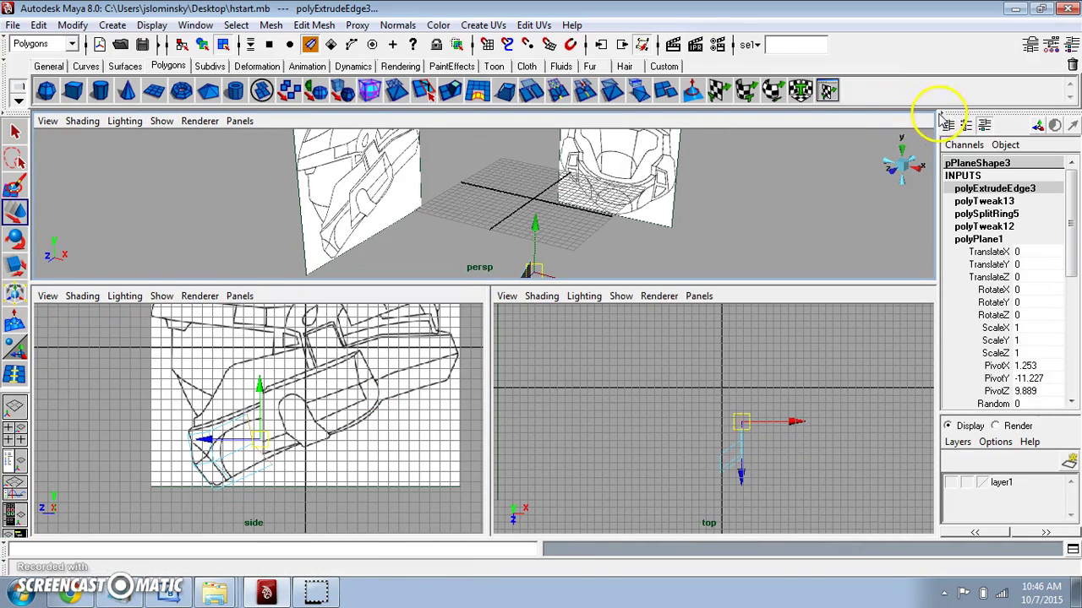
Step: Hide the channel box, shelf, command line and help line to enlarge the modelling views
click(941, 116)
click(12, 66)
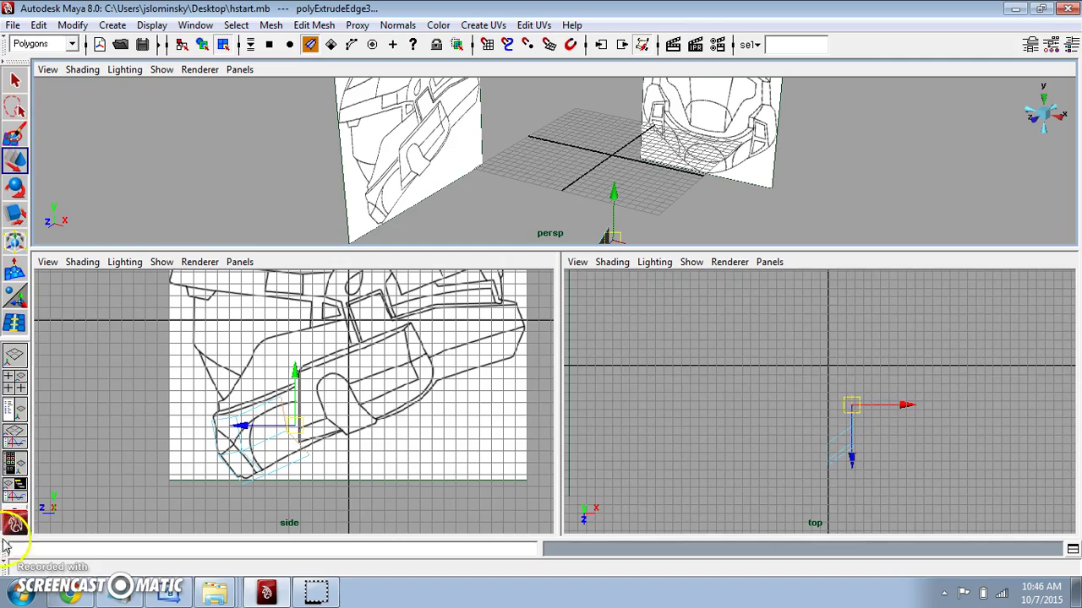
click(12, 549)
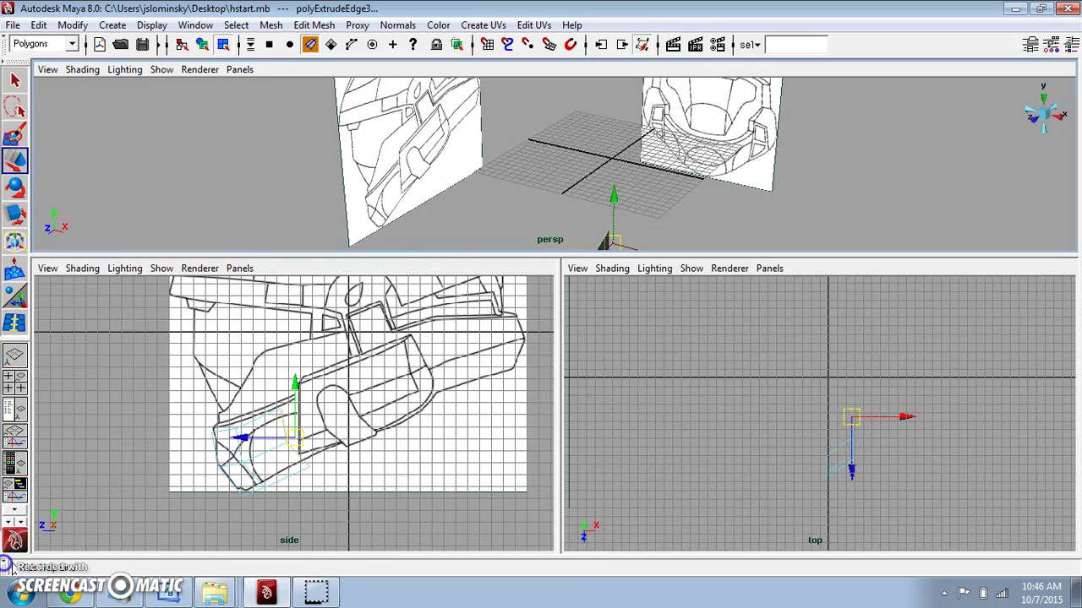
click(4, 565)
Step: Change the top view pane to the front view and frame the chin area of the helmet reference
click(744, 389)
key(space)
drag(754, 383, 769, 420)
alt+middle_drag(773, 409, 710, 448)
scroll(712, 448, up, 2)
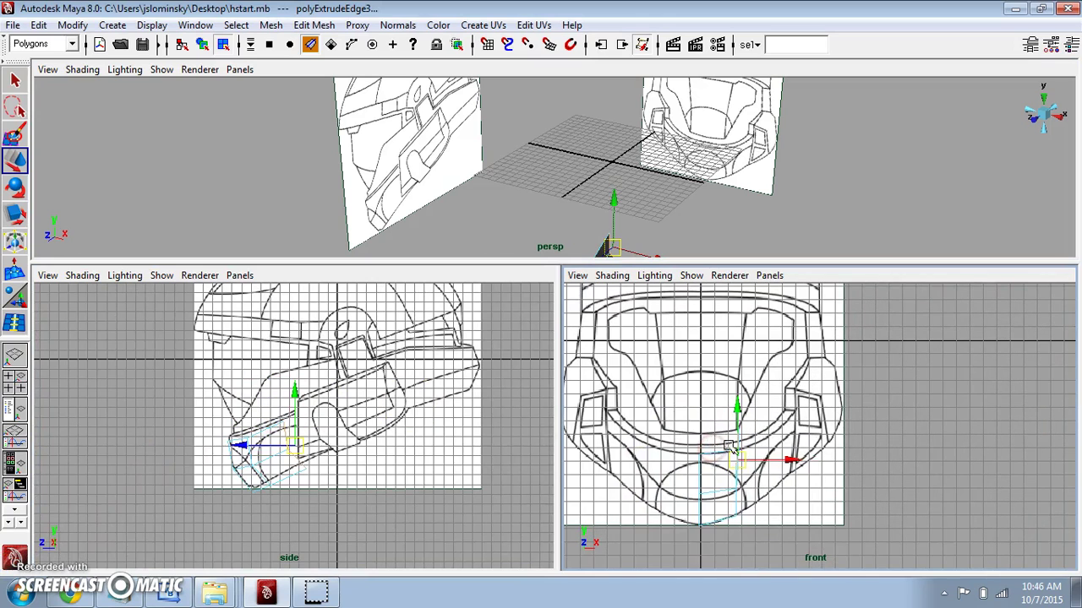
Step: Display the mesh smooth shaded in both the side and front views, framing the chin
scroll(285, 451, up, 2)
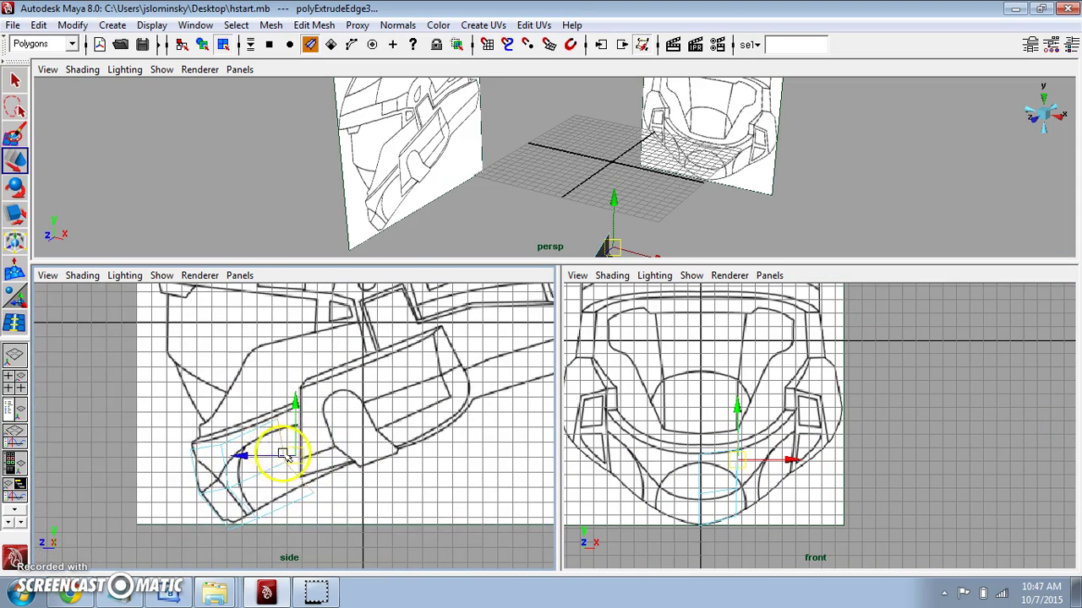
key(5)
key(5)
click(865, 427)
scroll(195, 554, up, 1)
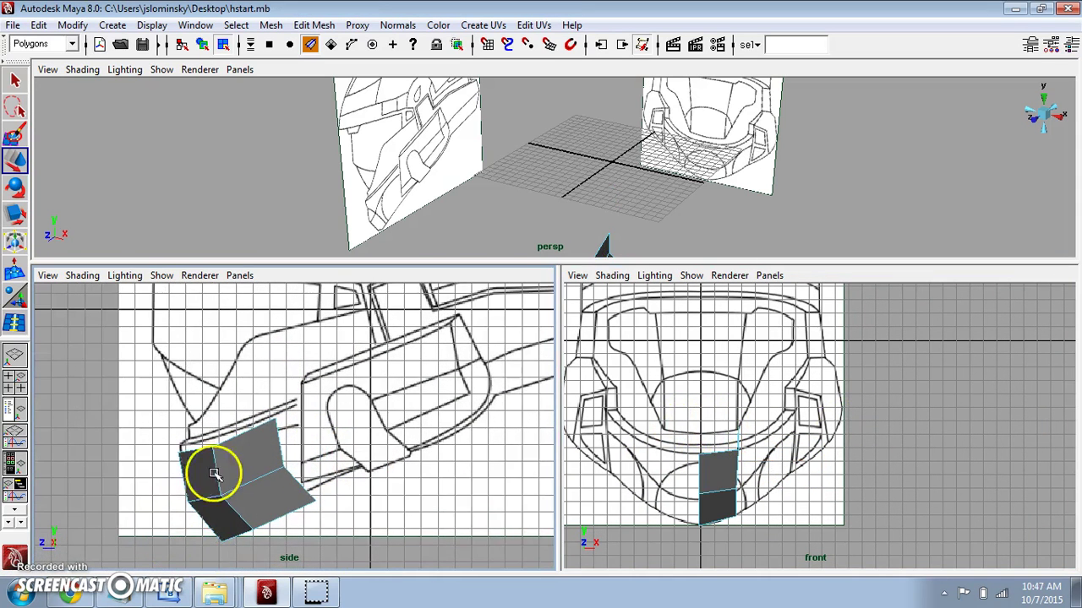
Step: Move the three outer end vertices outward along the front chin outline, and shift the upper and lower ones forward in the side view
right_drag(255, 451, 181, 315)
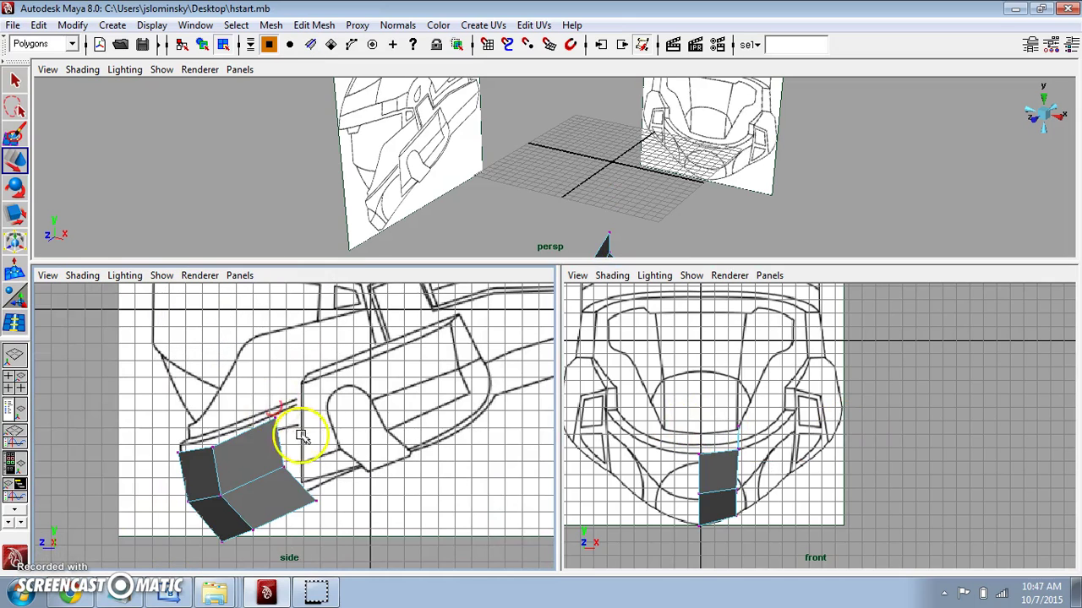
drag(342, 510, 343, 509)
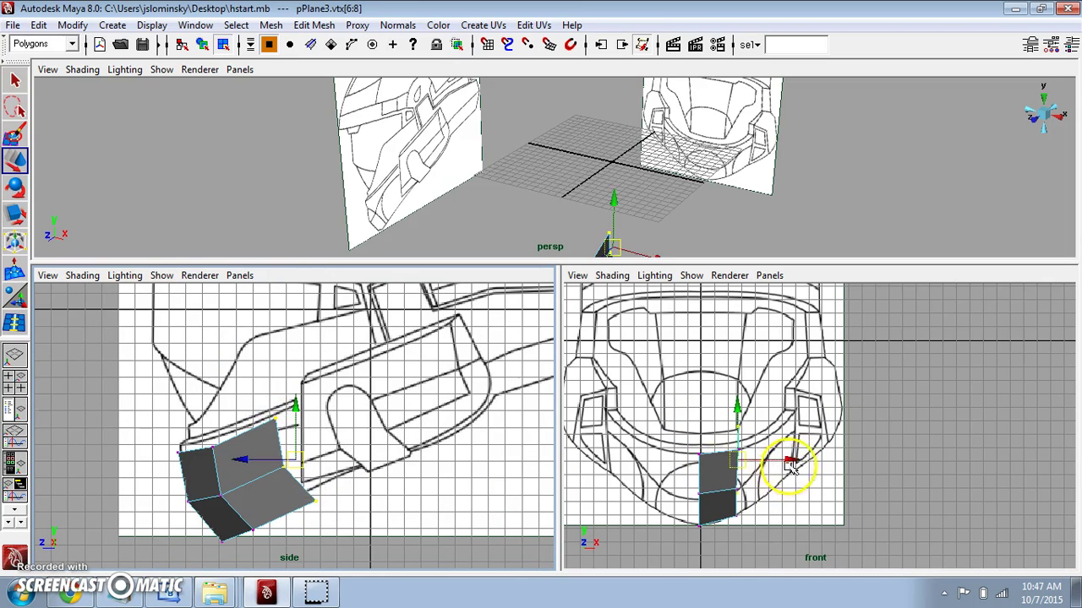
drag(799, 461, 765, 467)
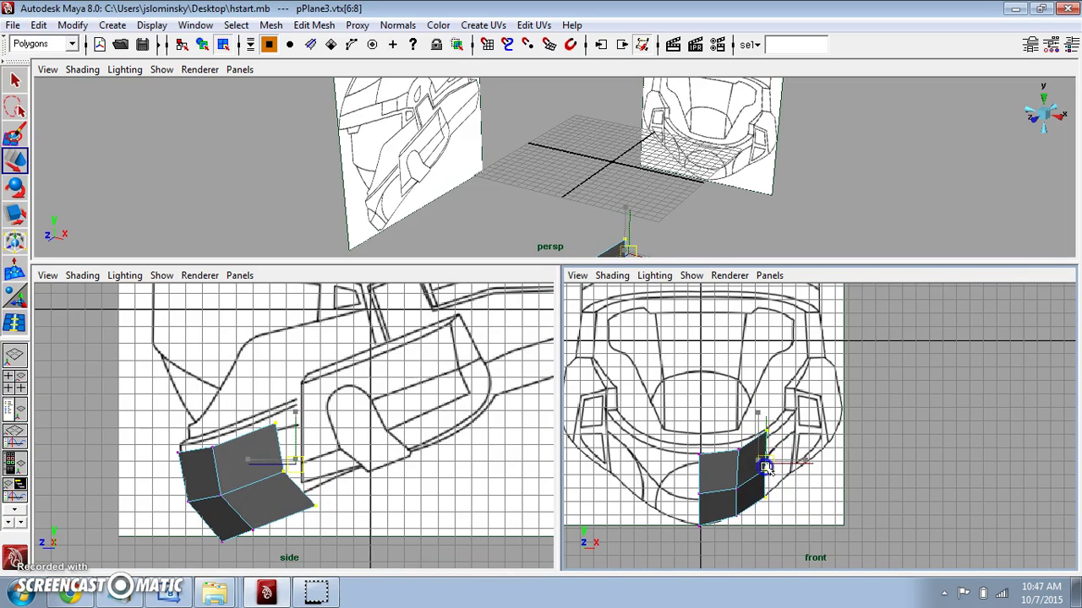
drag(262, 425, 287, 435)
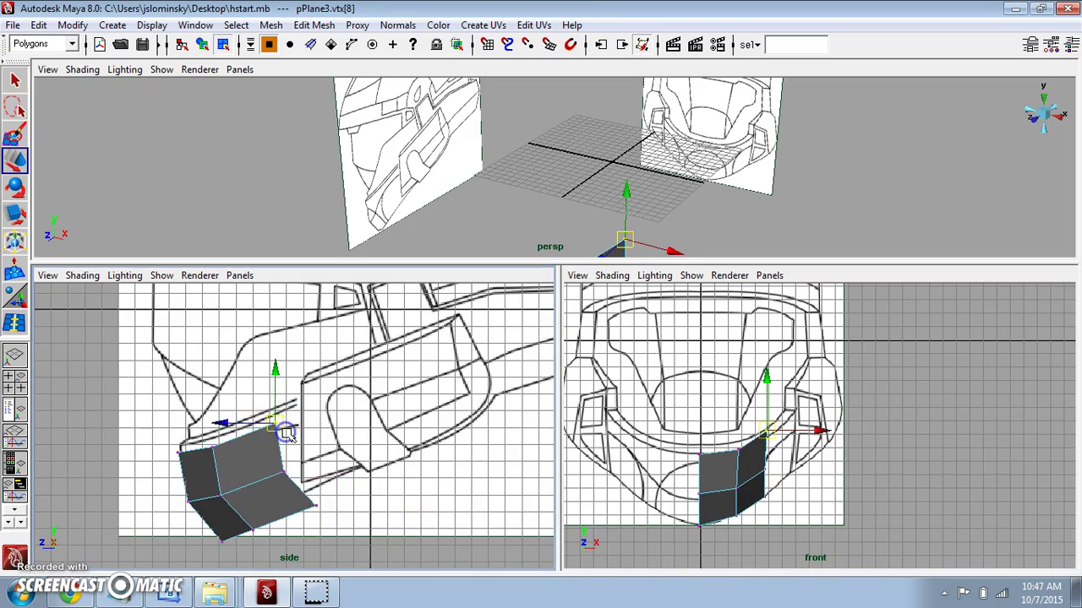
click(319, 496)
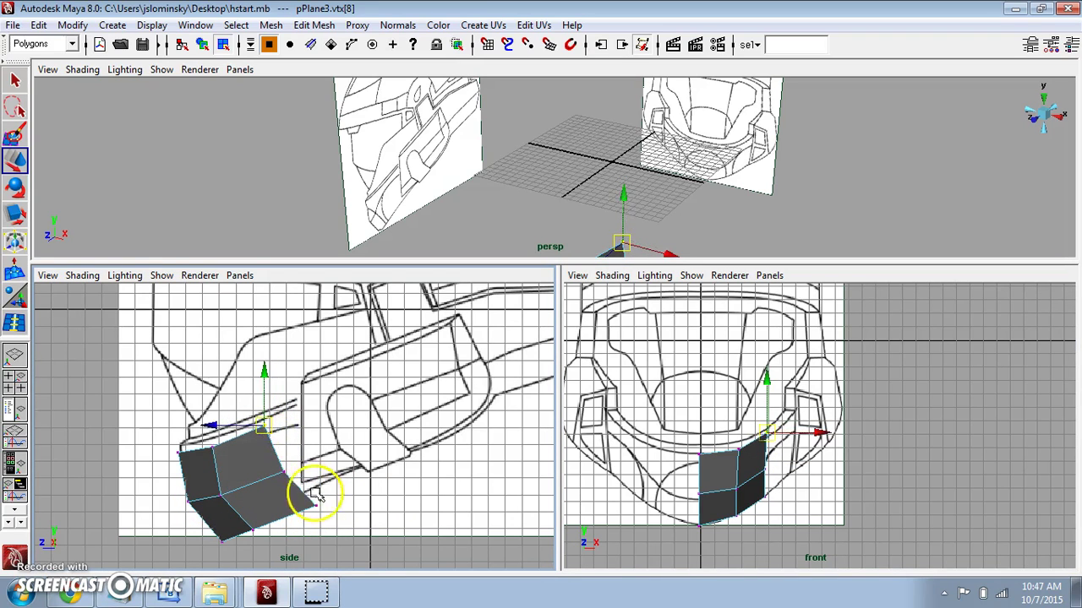
click(305, 512)
Step: Extrude the strip's two end edges back and up along the jaw in the side view and outward in the front view
right_drag(265, 320, 263, 258)
click(292, 431)
click(279, 448)
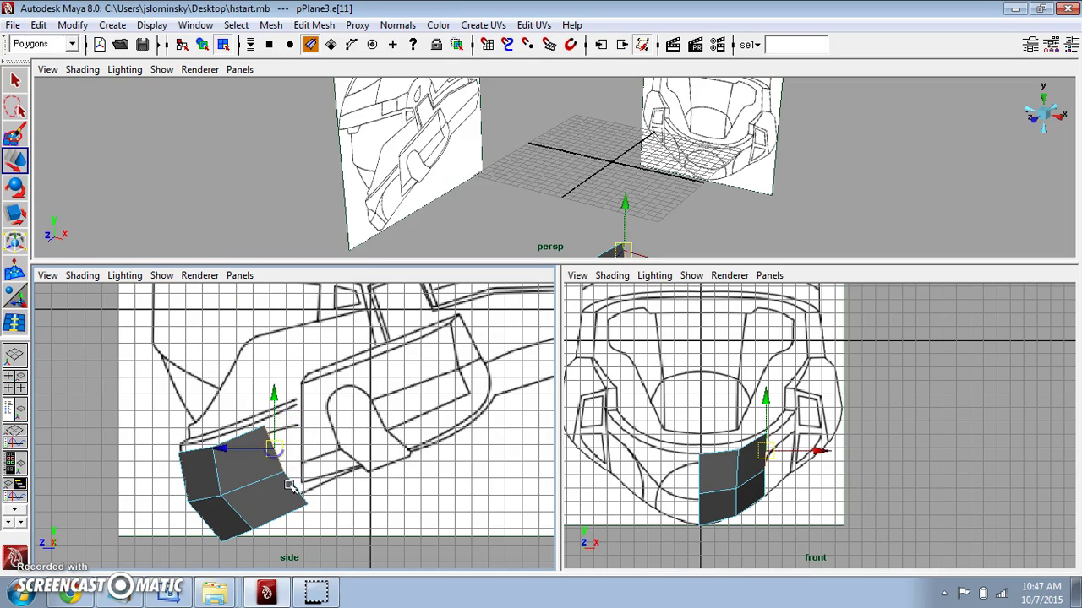
click(294, 489)
key(space)
drag(295, 487, 372, 486)
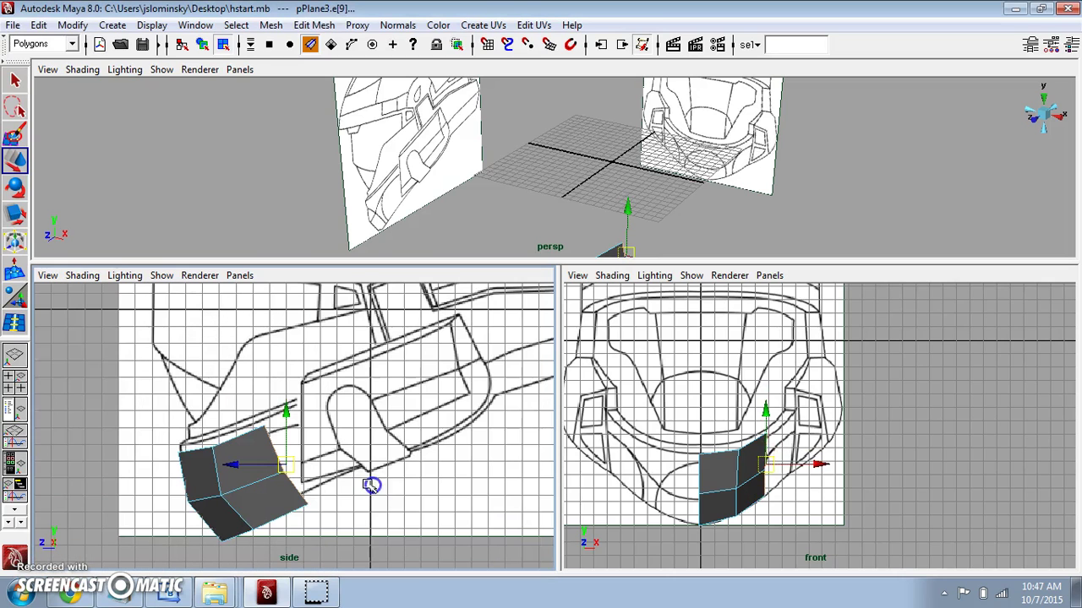
click(314, 25)
click(328, 70)
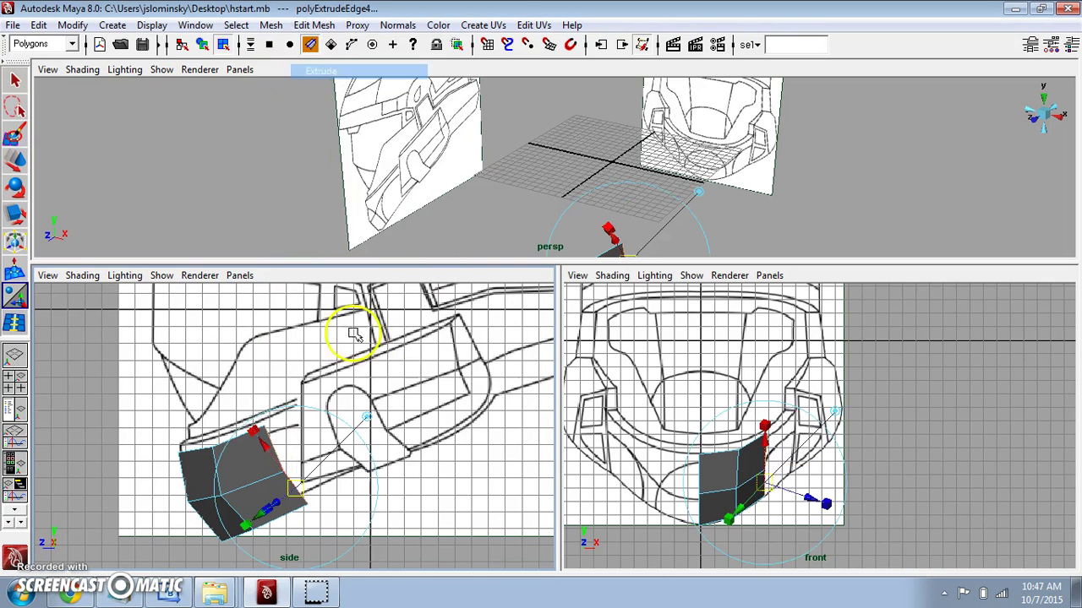
drag(295, 476, 352, 445)
drag(809, 442, 837, 440)
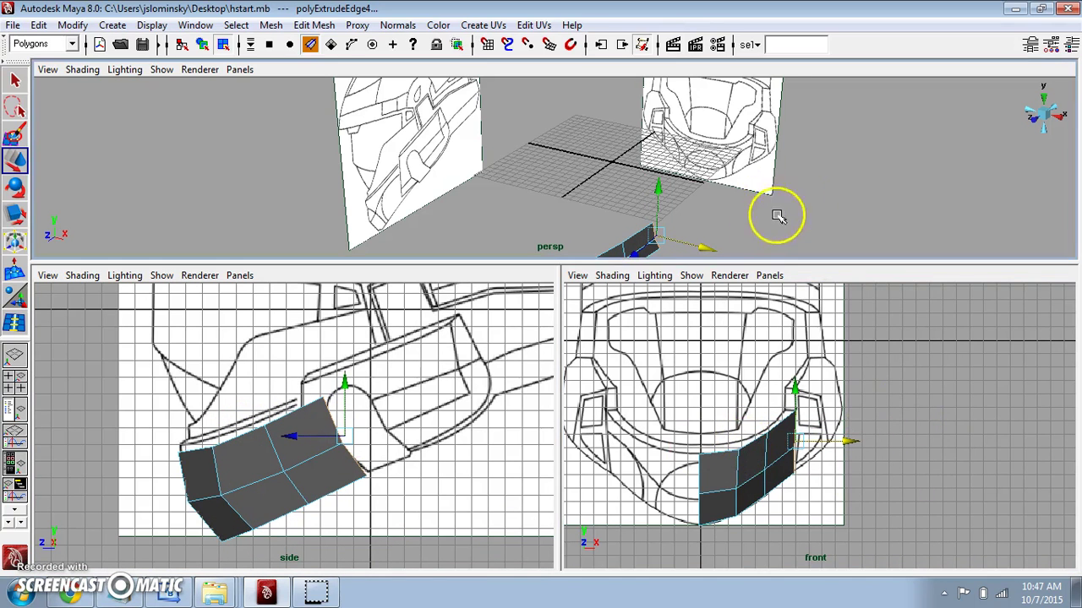
Step: In the front view, move the column of three vertices before the end edges slightly outward to round the jaw curve
alt+drag(778, 217, 792, 196)
scroll(731, 467, up, 1)
scroll(622, 500, up, 1)
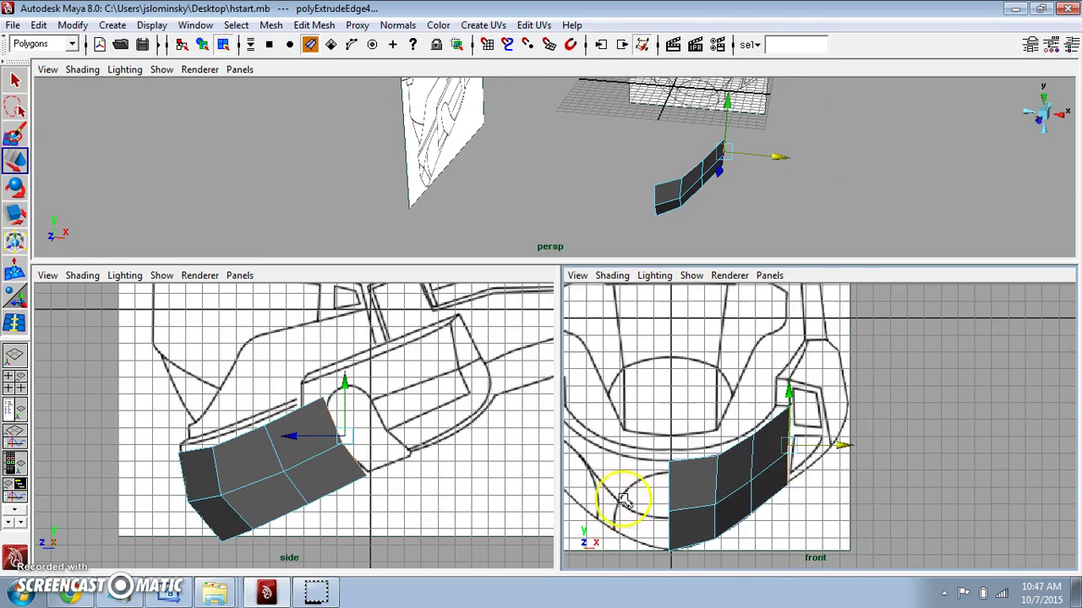
alt+middle_drag(672, 480, 628, 447)
scroll(671, 454, up, 1)
right_click(692, 440)
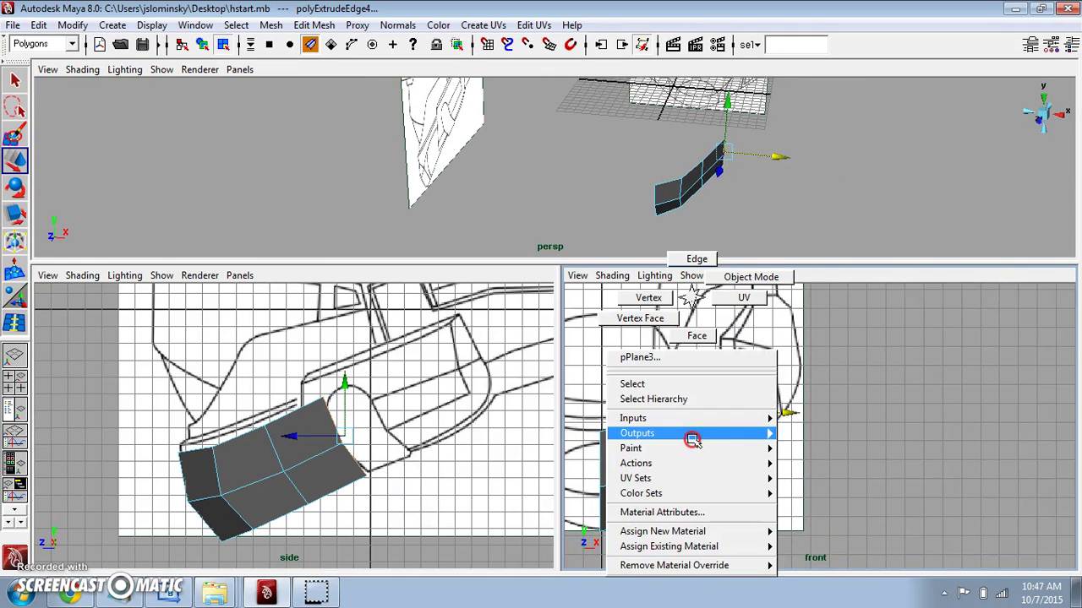
right_drag(691, 439, 676, 346)
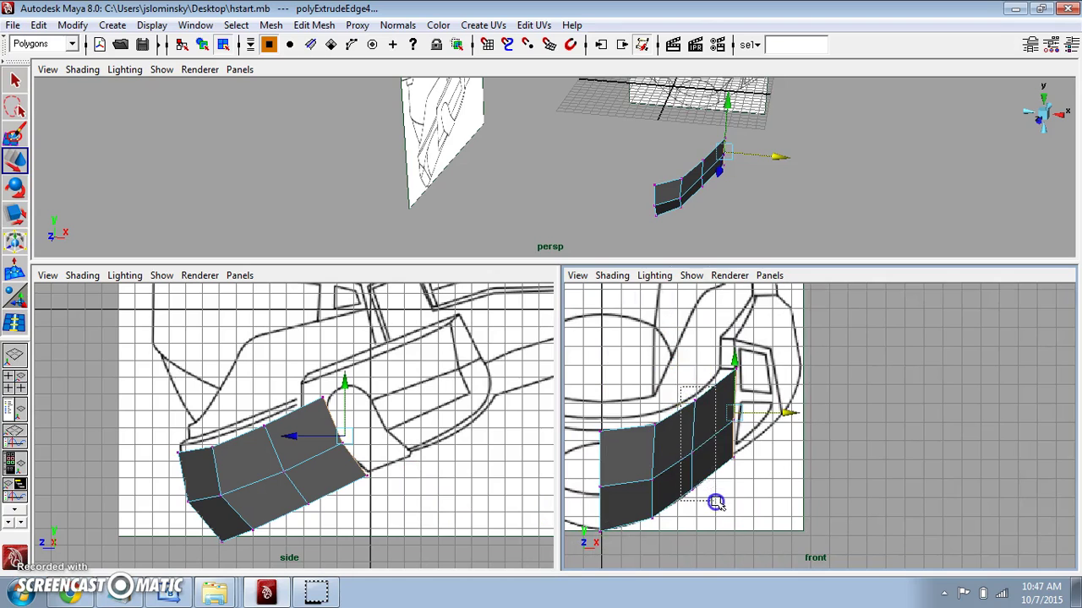
drag(716, 502, 710, 508)
drag(698, 449, 709, 450)
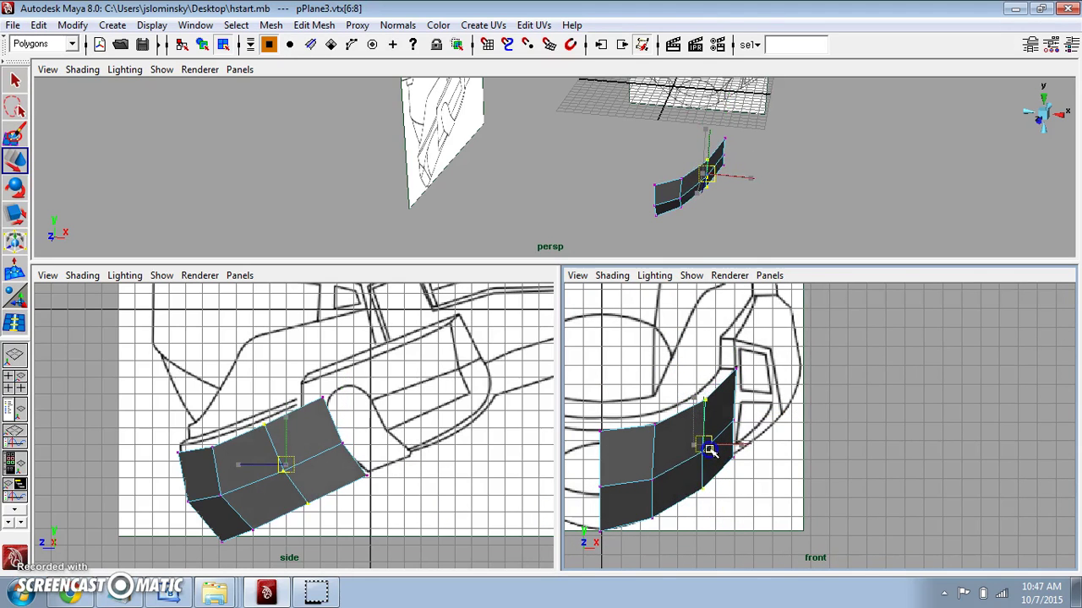
alt+right_drag(709, 451, 685, 454)
alt+right_drag(480, 461, 454, 490)
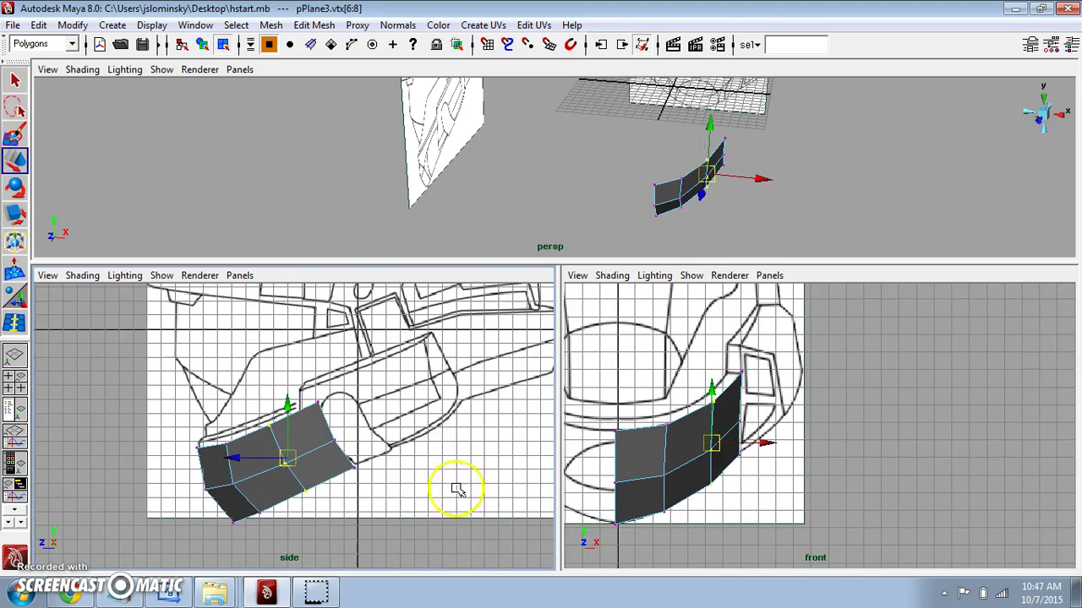
right_drag(322, 434, 326, 262)
click(334, 424)
click(341, 448)
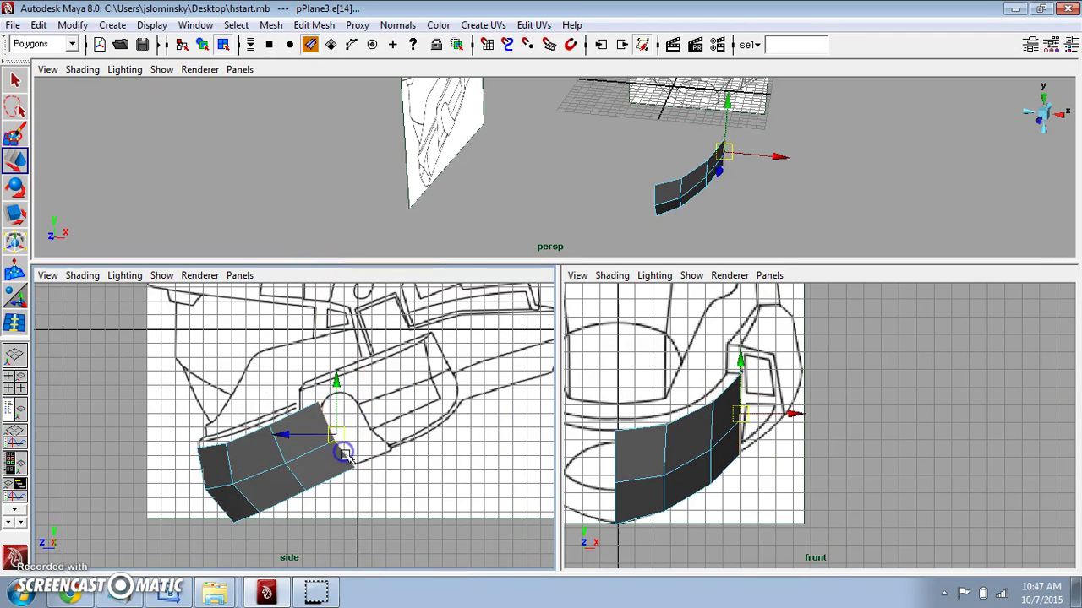
click(348, 453)
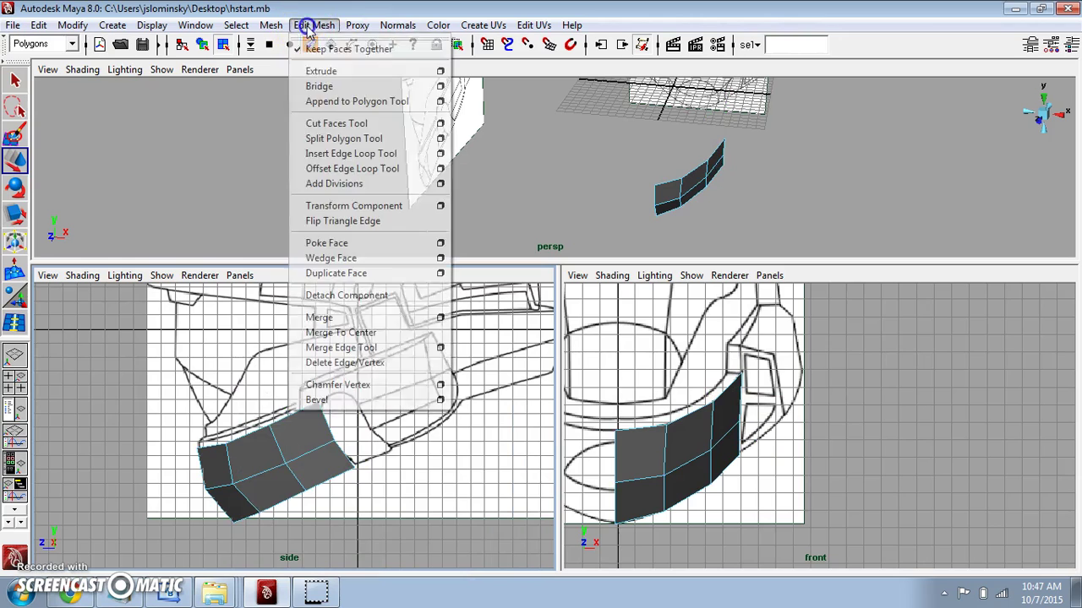
click(321, 71)
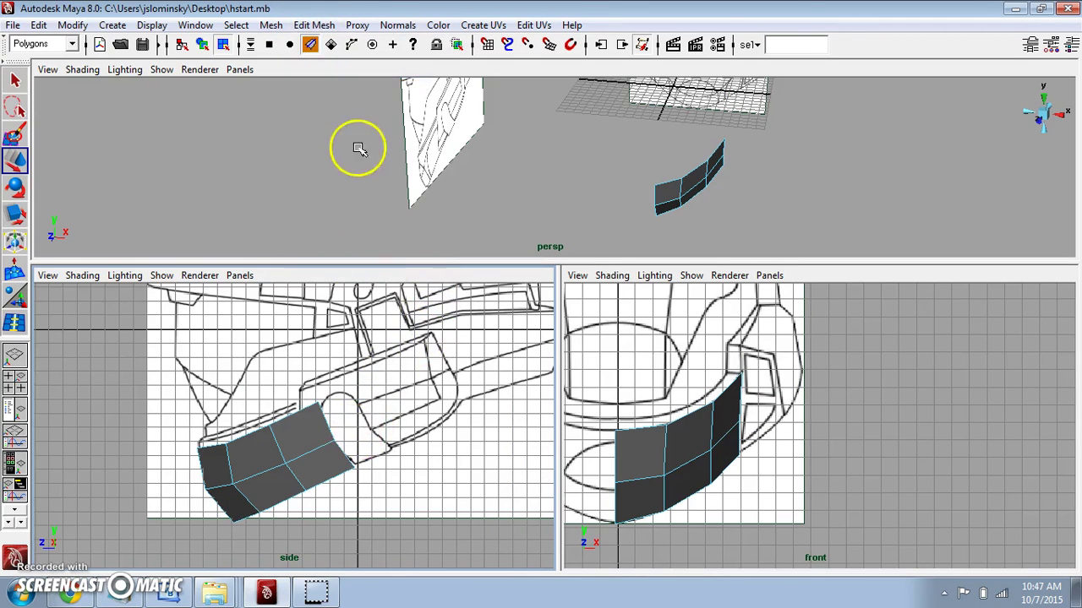
Step: Move the strip's two rear end edges slightly back and up along the jaw in the side view
right_drag(319, 338, 321, 259)
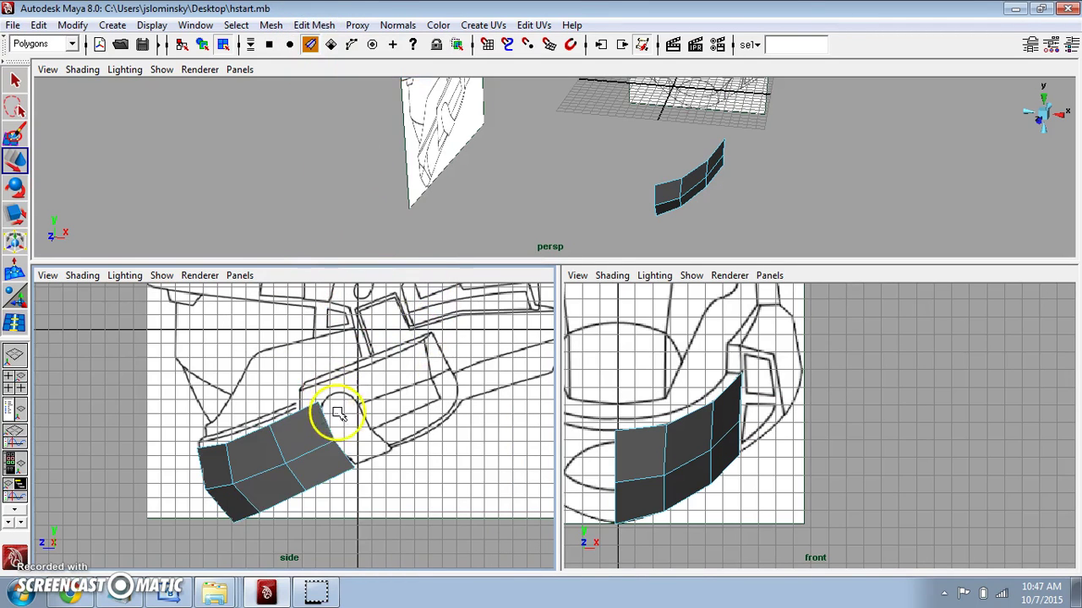
click(334, 421)
click(349, 460)
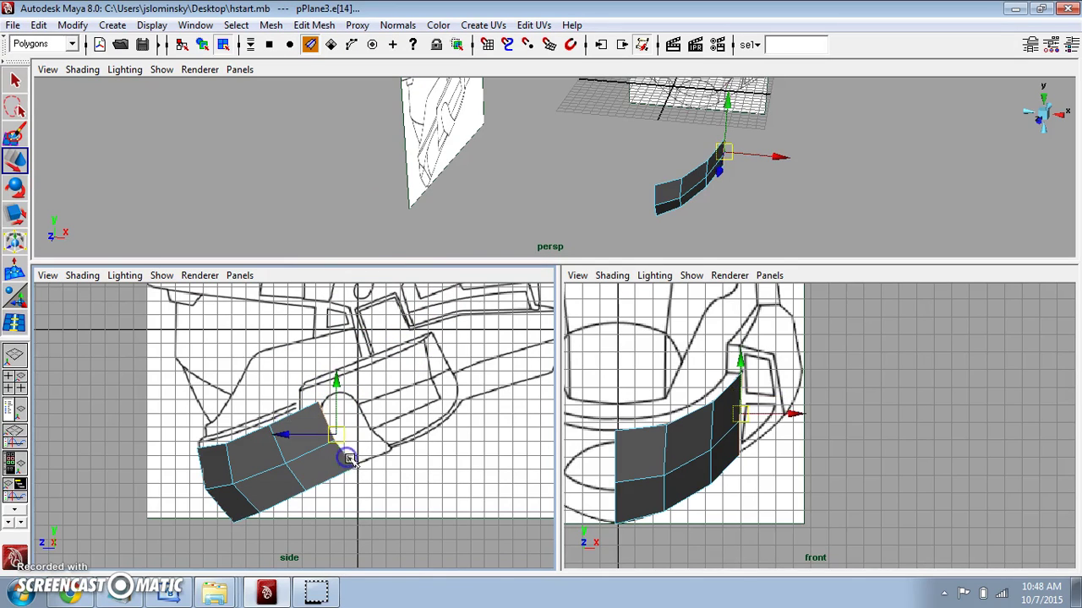
drag(344, 436, 354, 432)
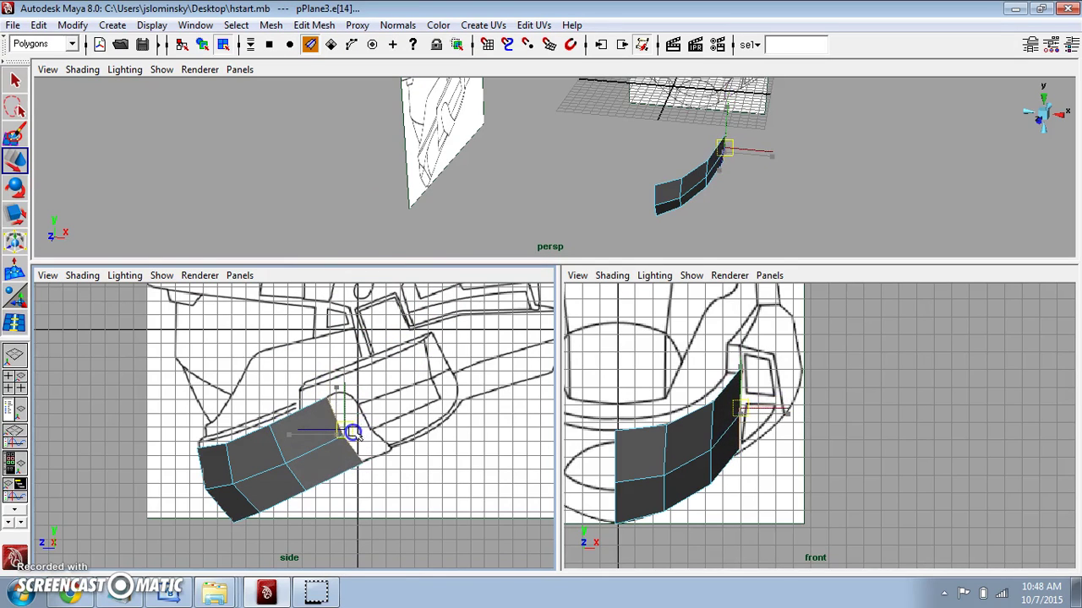
Step: Extrude the two rear end edges to the back of the jaw guard in the side view and move them outward in the front view
click(314, 25)
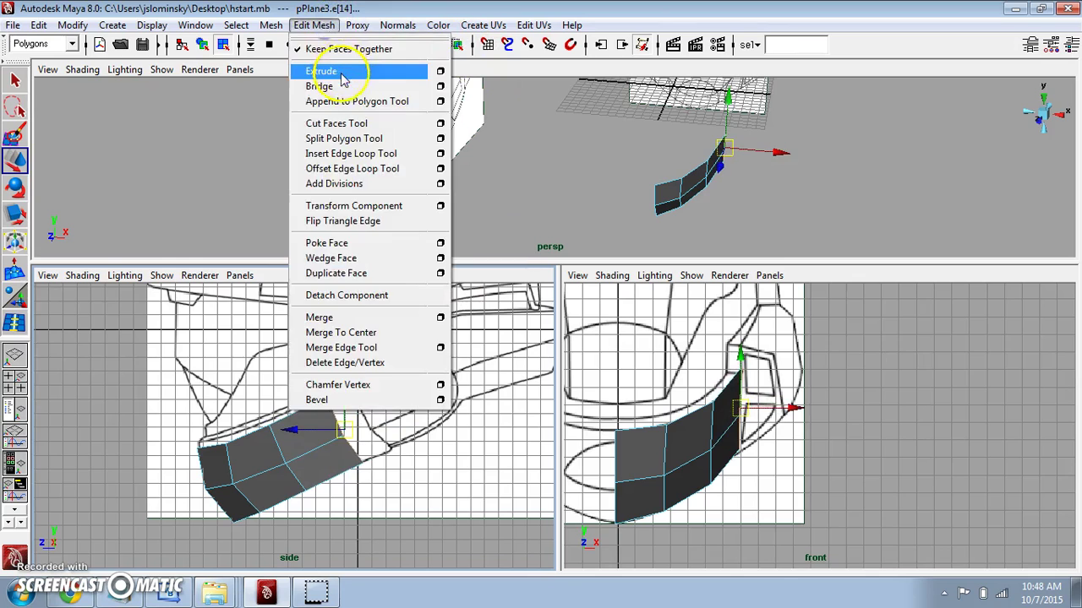
click(325, 70)
key(q)
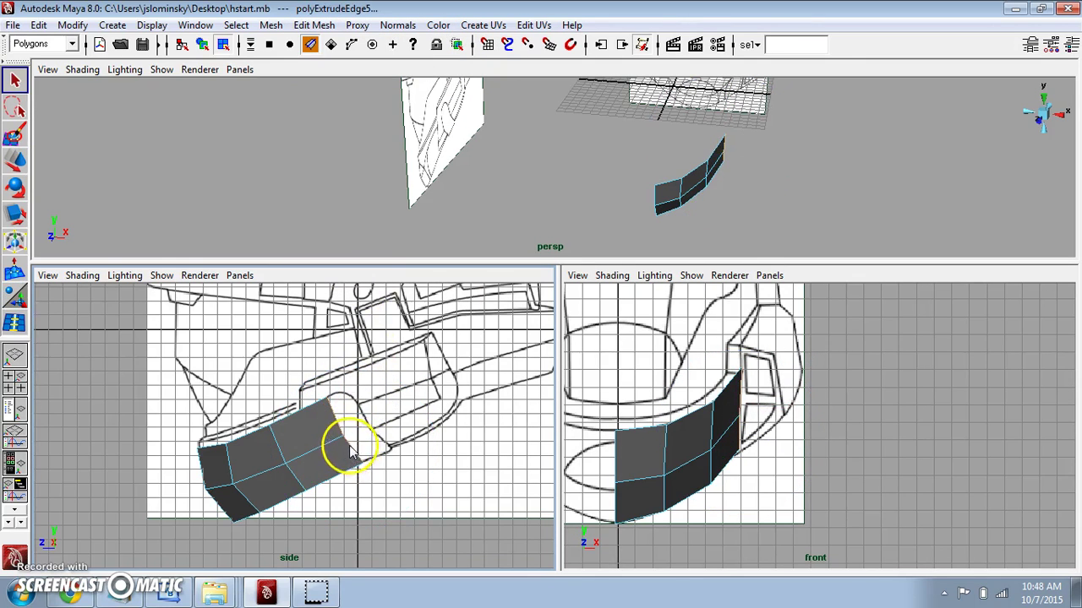
key(w)
middle_drag(350, 448, 439, 387)
scroll(448, 386, down, 3)
scroll(448, 386, up, 2)
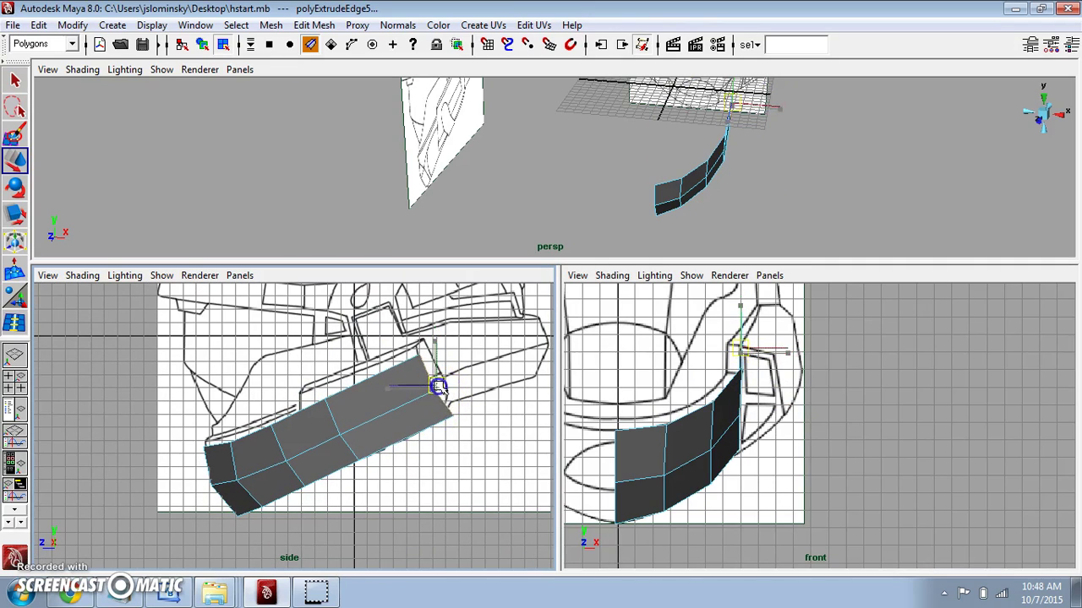
drag(796, 350, 820, 350)
click(770, 367)
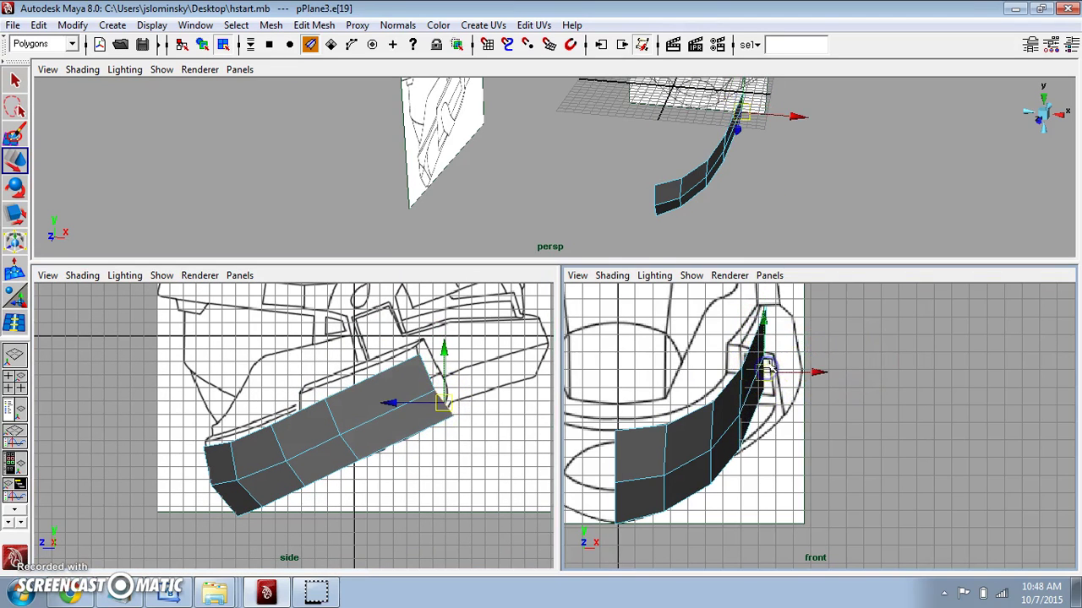
Step: Undo the last move of the rear end edges and reposition them along the jaw in the side view and outward in the front view
key(ctrl+z)
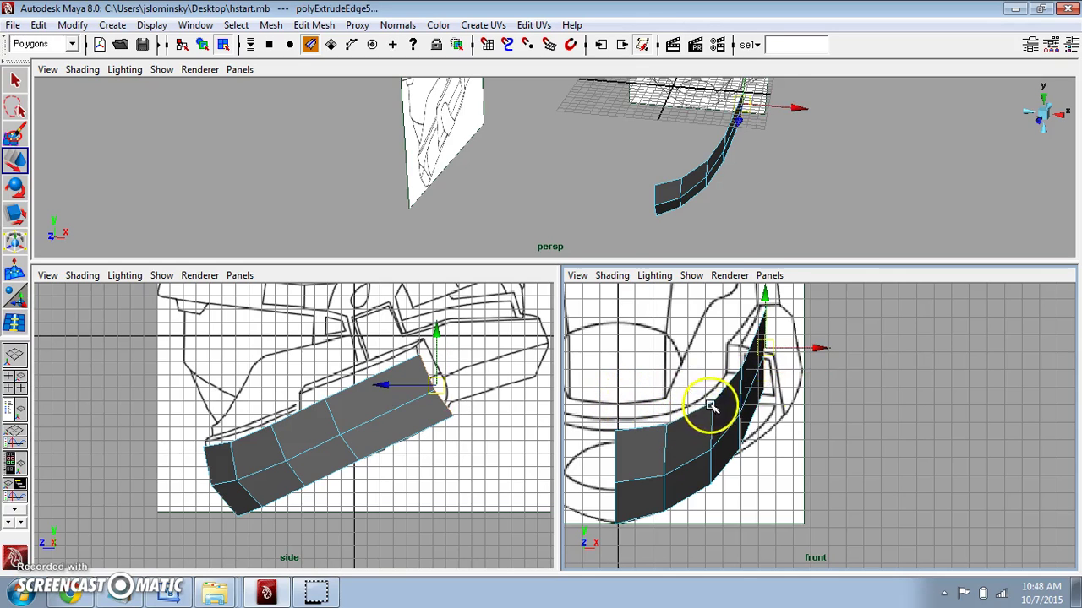
middle_drag(770, 366, 759, 388)
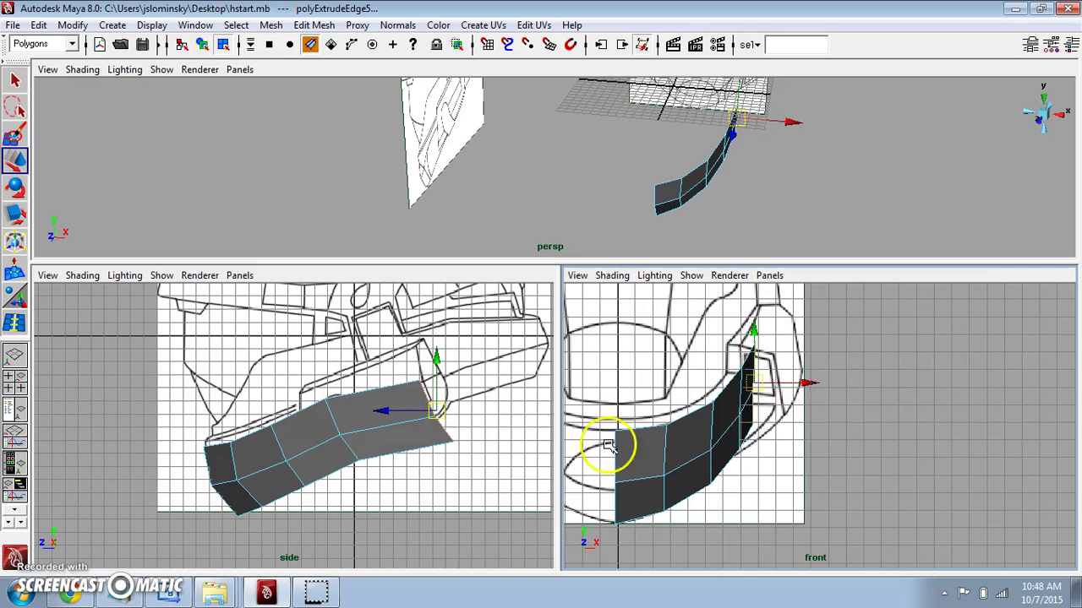
middle_drag(447, 408, 445, 389)
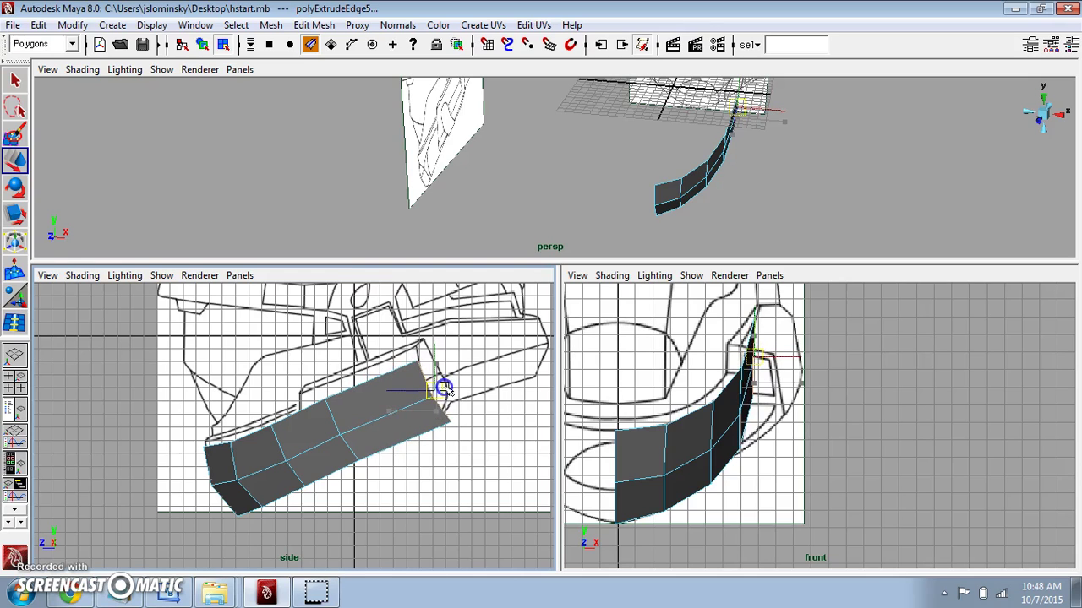
middle_drag(809, 360, 813, 360)
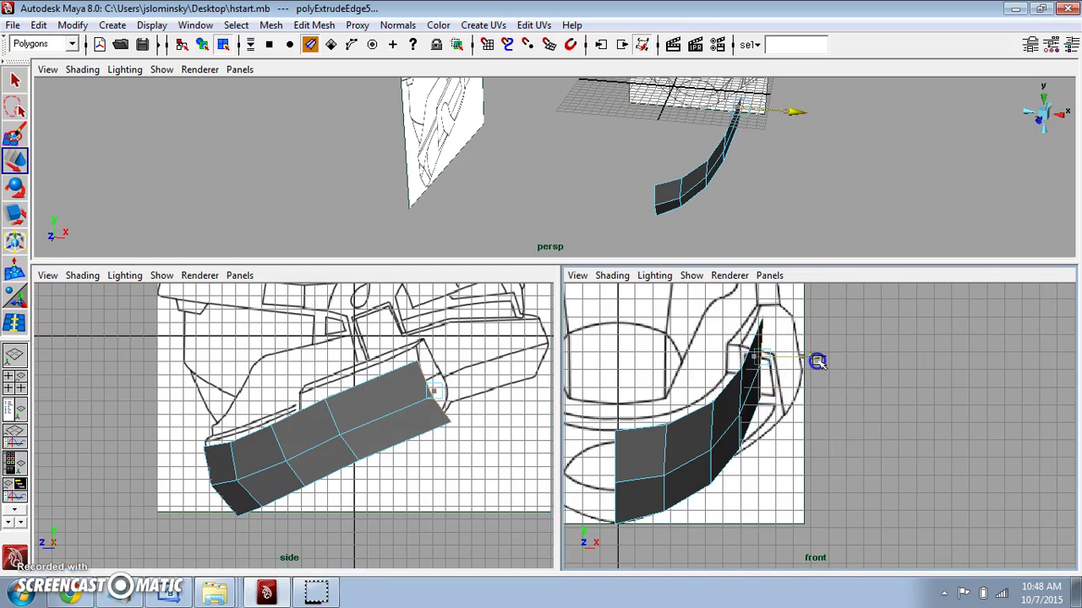
Step: Extrude the two rear end edges back and up to the helmet's rear in the side view and move them slightly outward in the front view
click(455, 419)
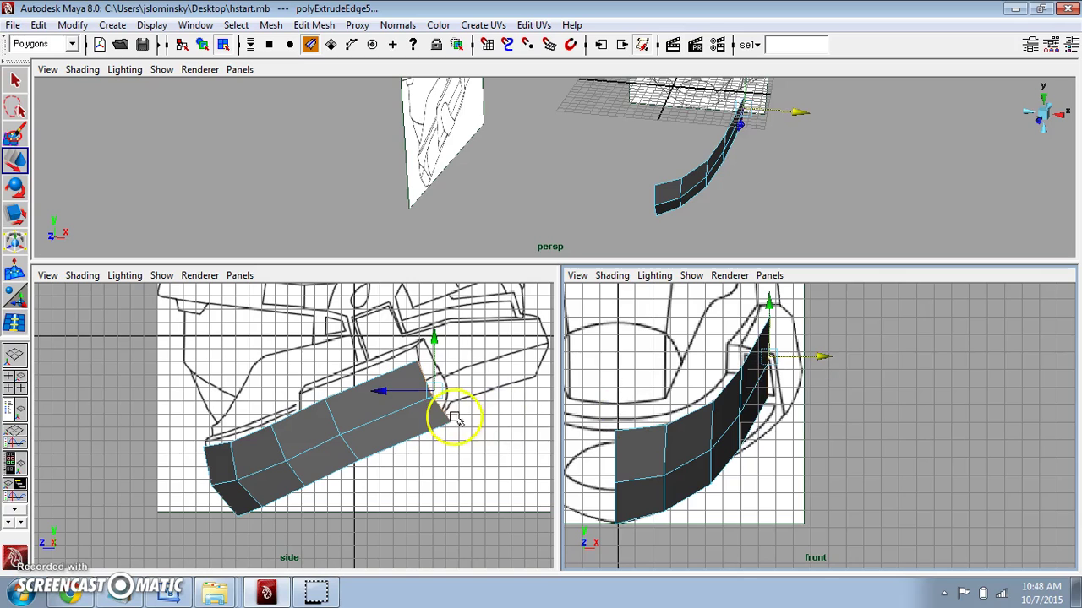
key(g)
key(w)
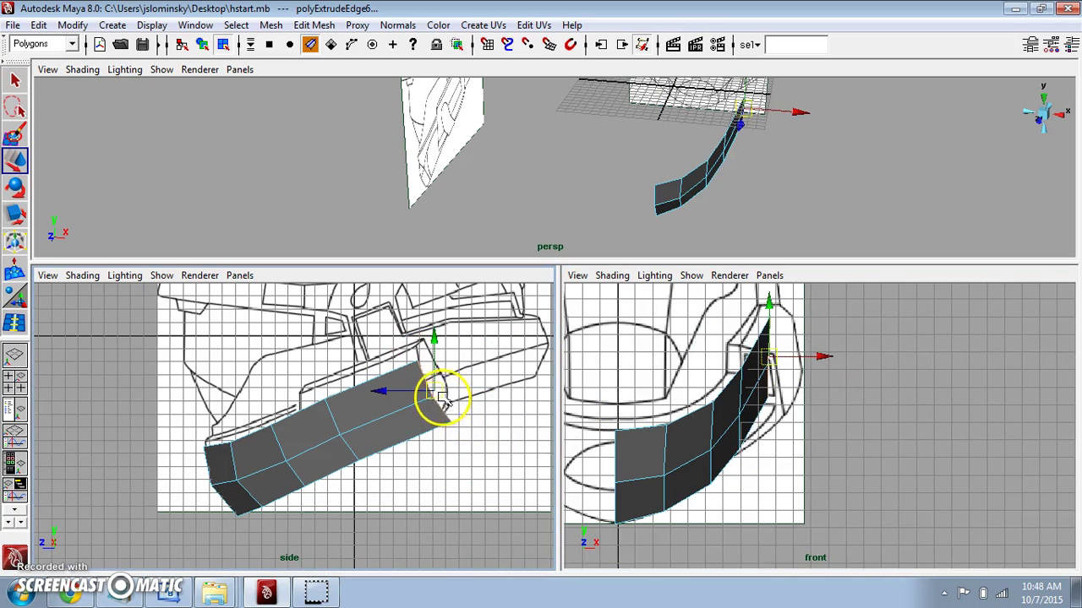
drag(444, 403, 550, 353)
scroll(734, 326, down, 2)
drag(829, 308, 828, 308)
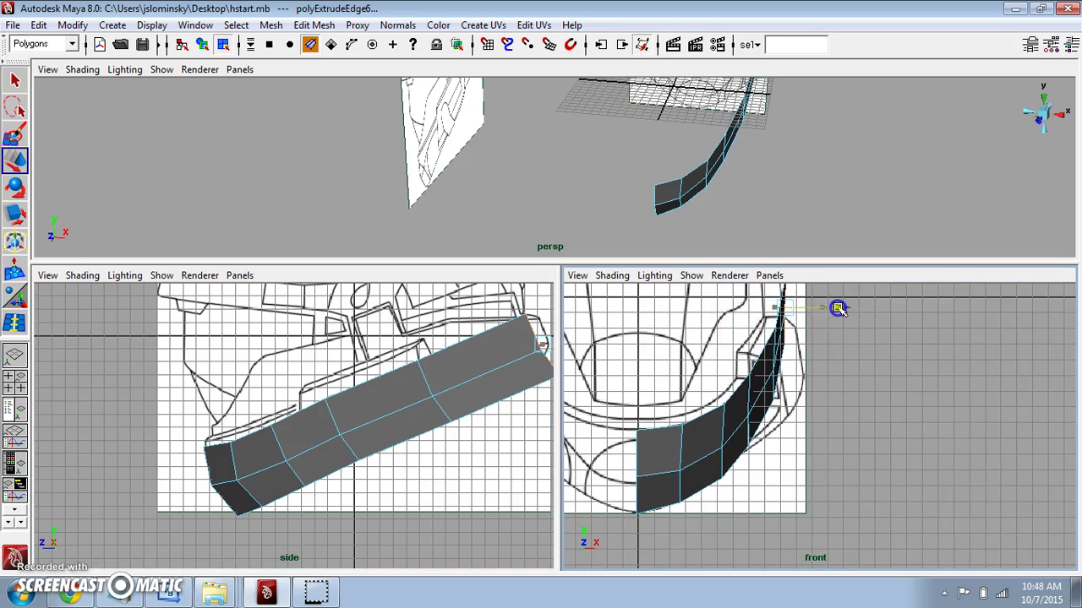
alt+middle_drag(841, 310, 820, 415)
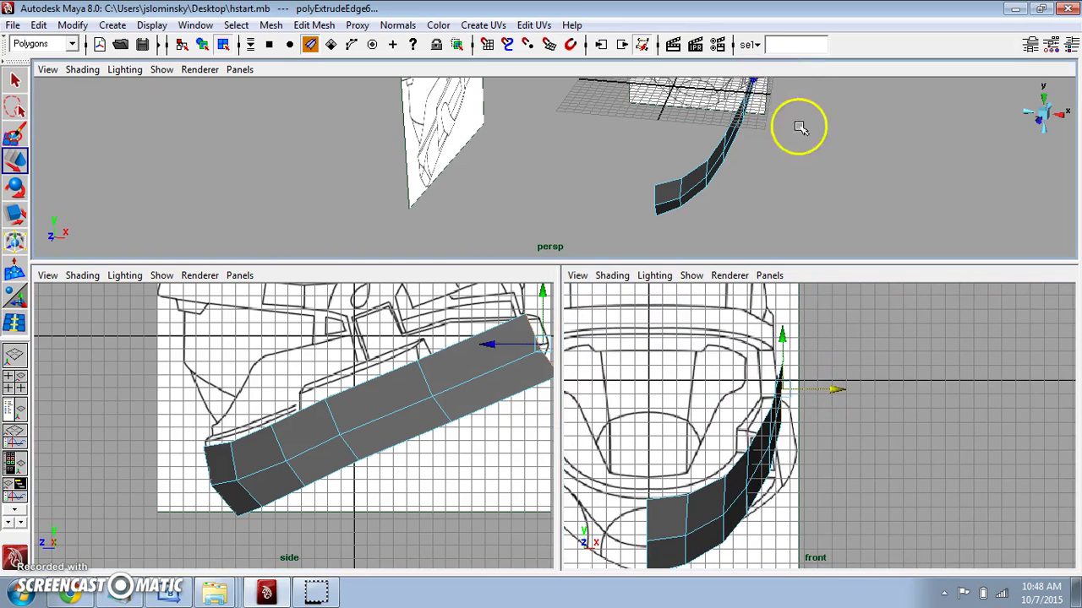
Step: In vertex mode, move the strip's lower rear corner vertex slightly forward in the side view to match the reference outline
alt+drag(797, 126, 688, 304)
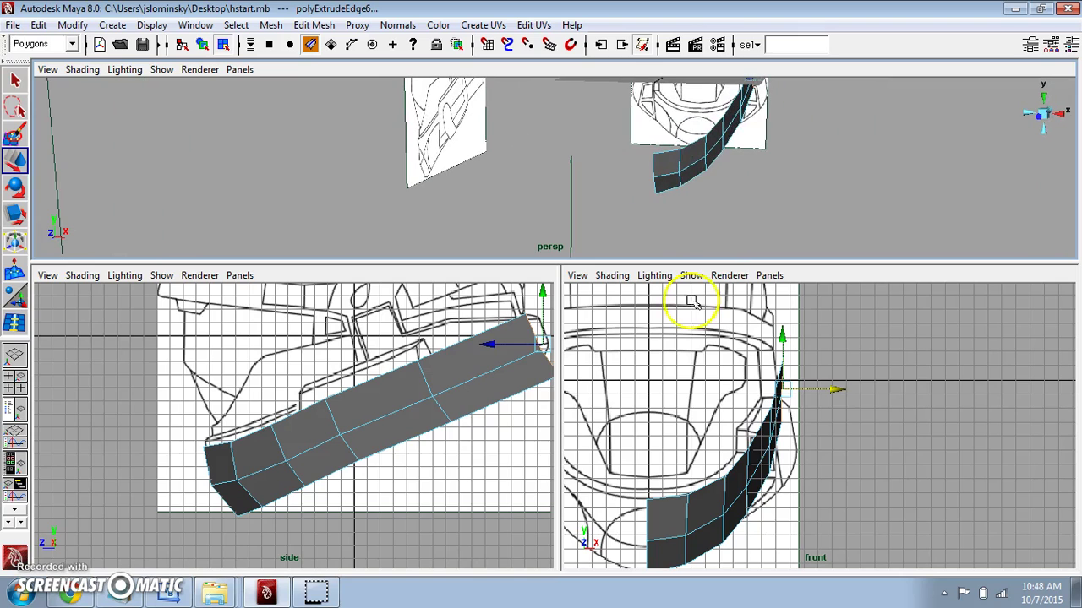
click(545, 345)
alt+middle_drag(545, 345, 382, 363)
right_drag(381, 362, 379, 305)
click(481, 377)
drag(482, 376, 464, 376)
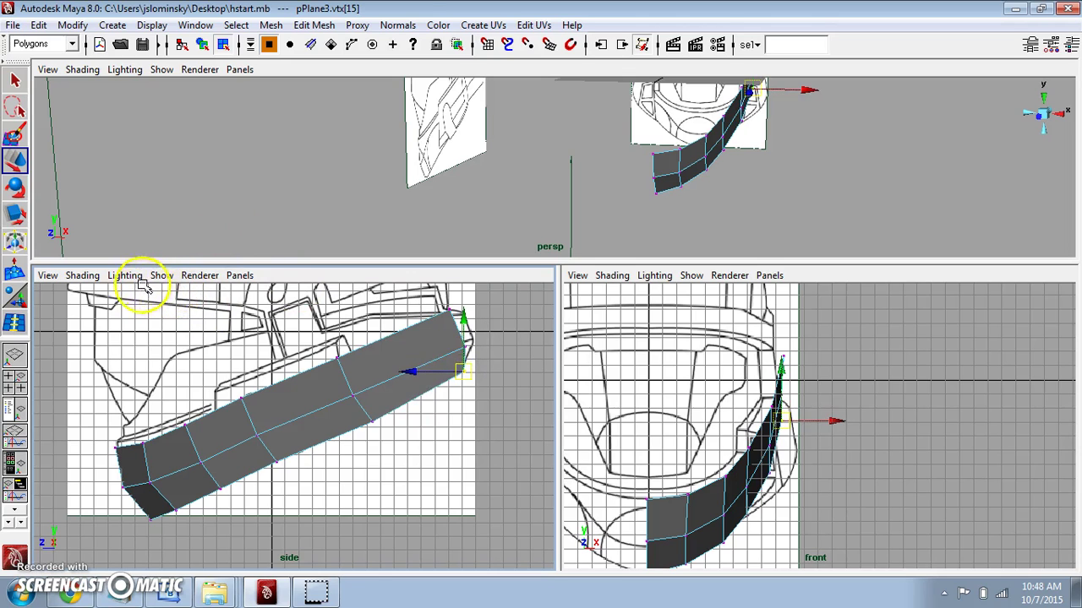
Step: Raise the transparency of the strip's lambert2 material to about half so the reference drawing shows through the mesh
right_drag(302, 296, 510, 430)
click(362, 378)
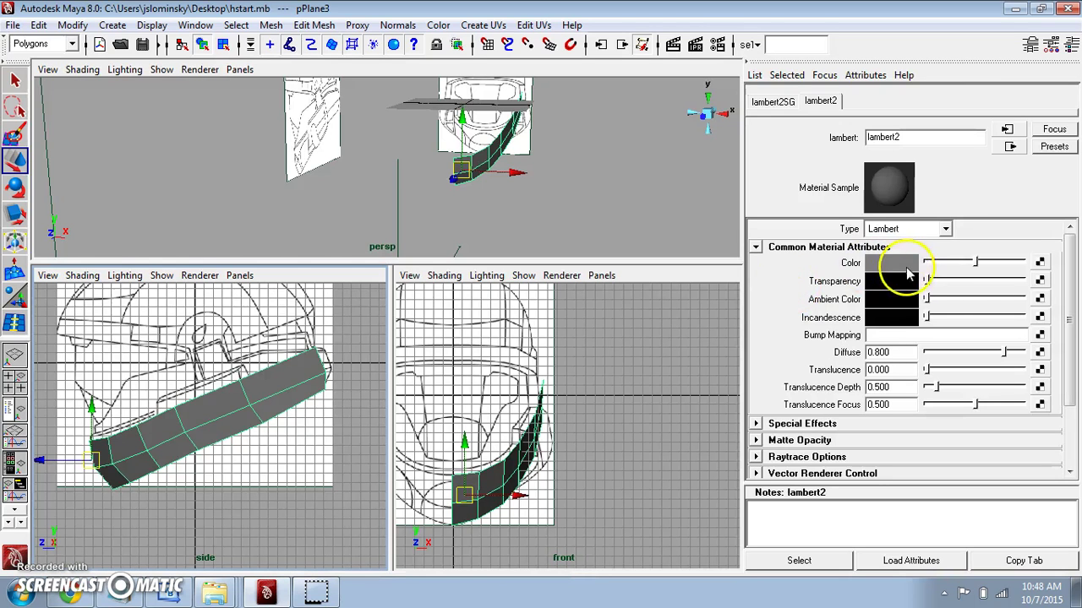
drag(936, 285, 978, 288)
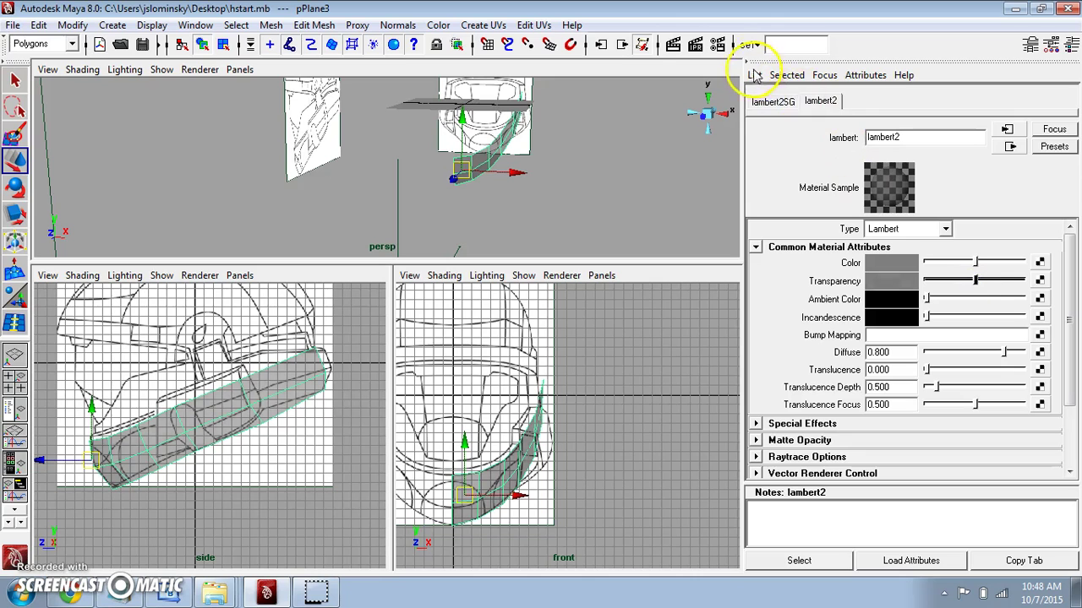
click(747, 61)
Step: In the side view, move the lower vertex of the column before the rear end up onto the jaw outline
scroll(463, 360, up, 1)
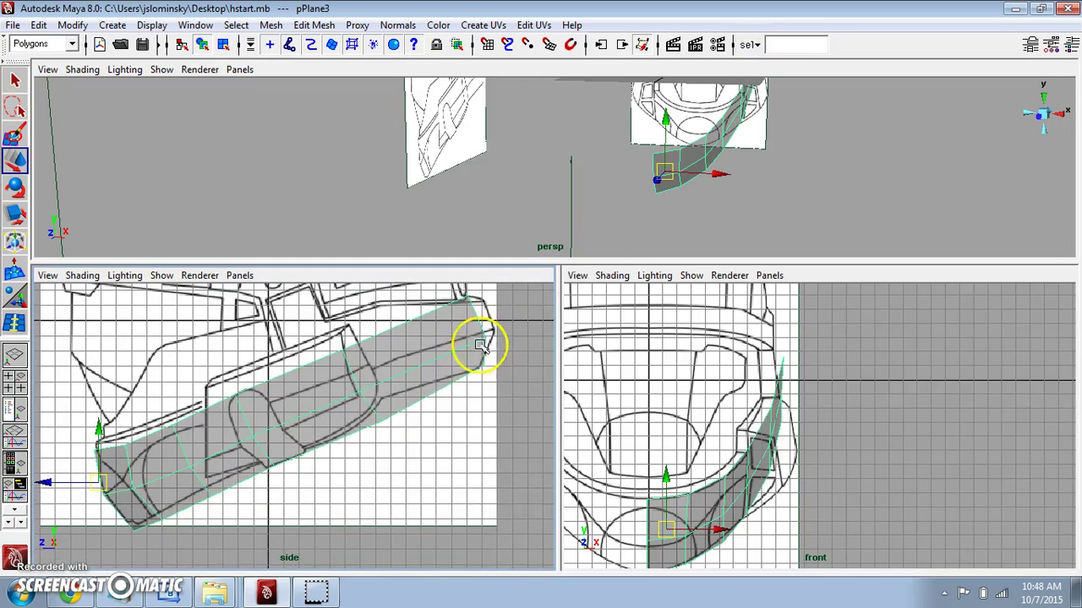
alt+middle_drag(483, 345, 473, 347)
right_drag(420, 409, 378, 309)
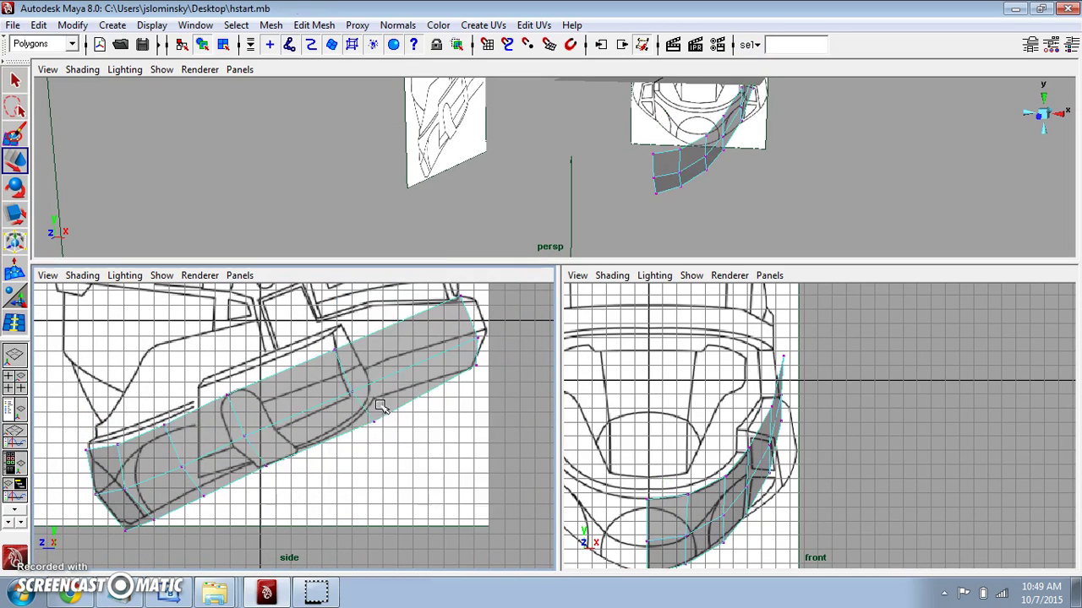
drag(364, 425, 363, 427)
drag(372, 424, 372, 410)
Step: Adjust the lower-edge vertices near the chin to follow the guard's bottom outline in the side view
alt+middle_drag(228, 507, 350, 411)
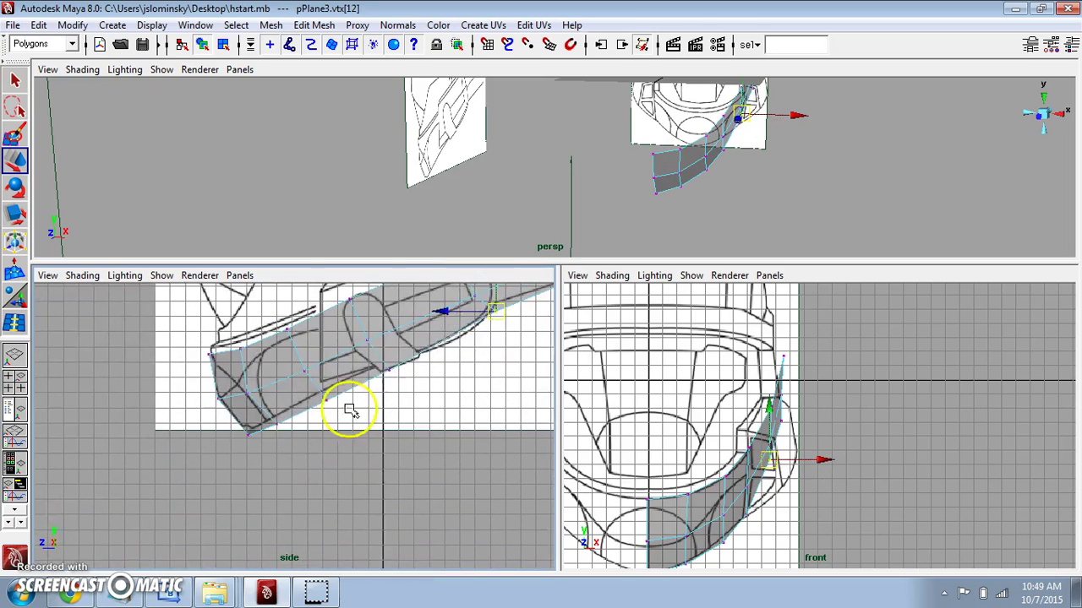
scroll(289, 431, up, 2)
scroll(287, 432, up, 1)
mouse_move(265, 414)
mouse_down()
mouse_move(278, 428)
mouse_move(280, 418)
mouse_up()
click(331, 388)
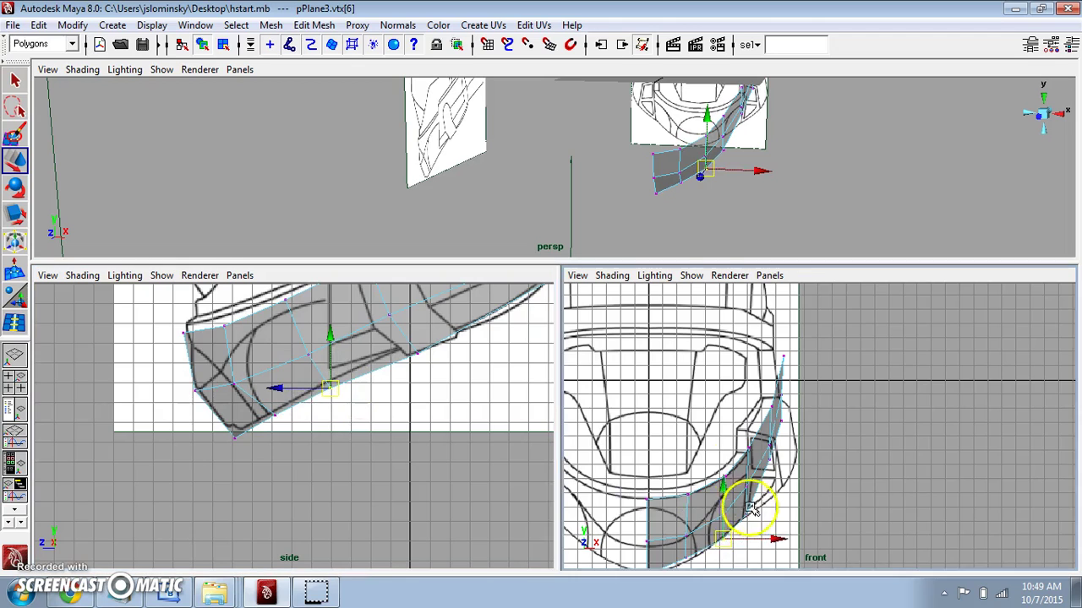
Step: In the front view, move the lower vertex next to the chin's centre line slightly down onto the reference curve
alt+middle_drag(736, 507, 714, 397)
scroll(713, 394, up, 1)
click(649, 456)
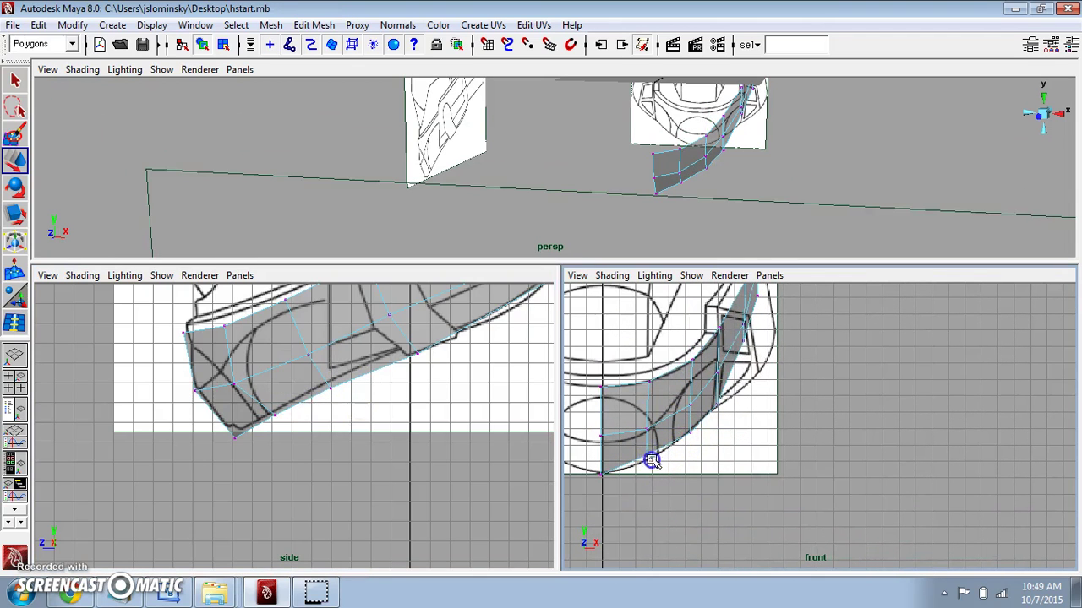
click(654, 458)
drag(646, 406, 646, 413)
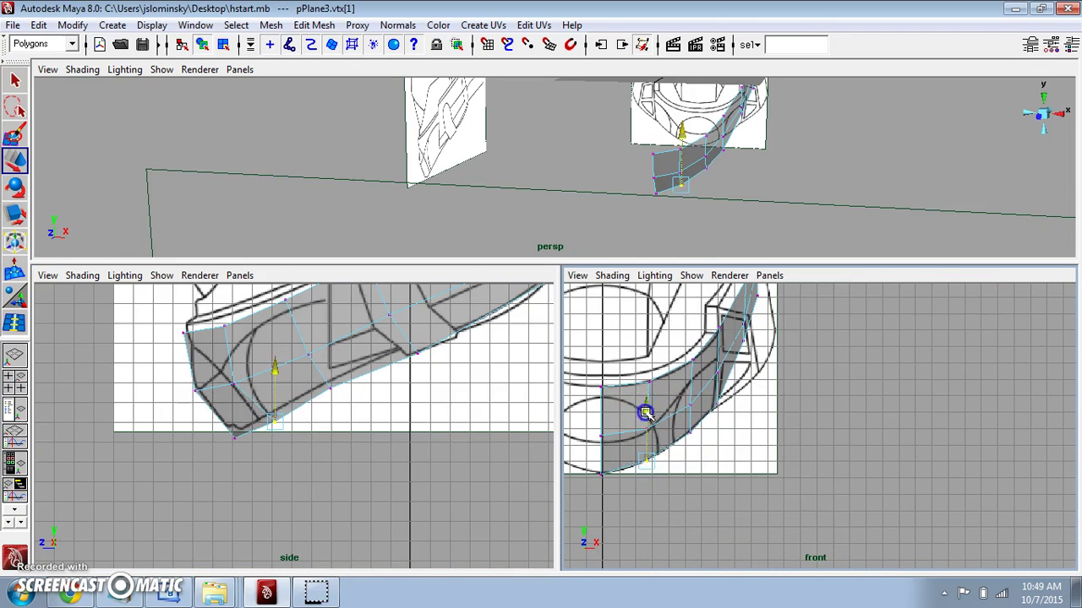
Step: Move the strip's lower rear corner vertex down and outward in the front view
alt+middle_drag(731, 341, 683, 440)
alt+middle_drag(541, 355, 203, 548)
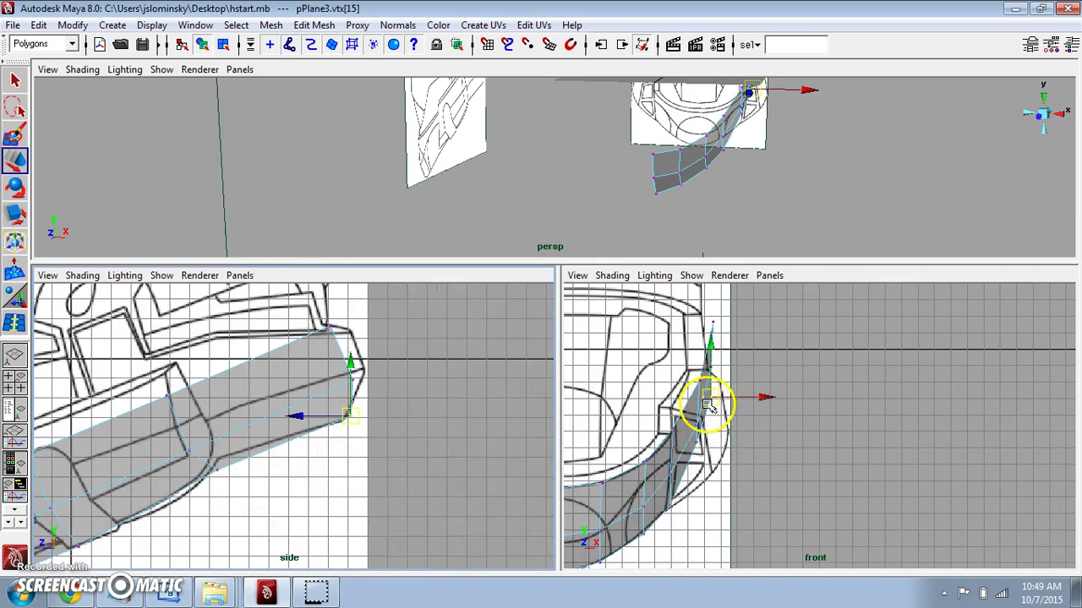
click(716, 428)
drag(718, 428, 720, 416)
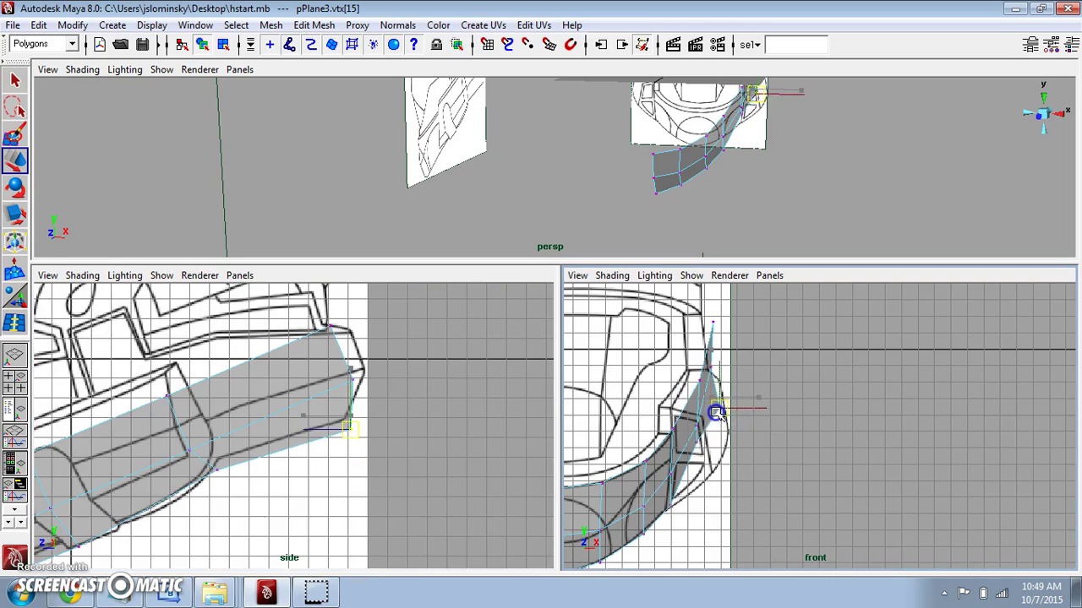
Step: Lower the upper rear corner vertex, move it back to the guard's rear outline in the side view, and shift it inward in the front view
click(714, 322)
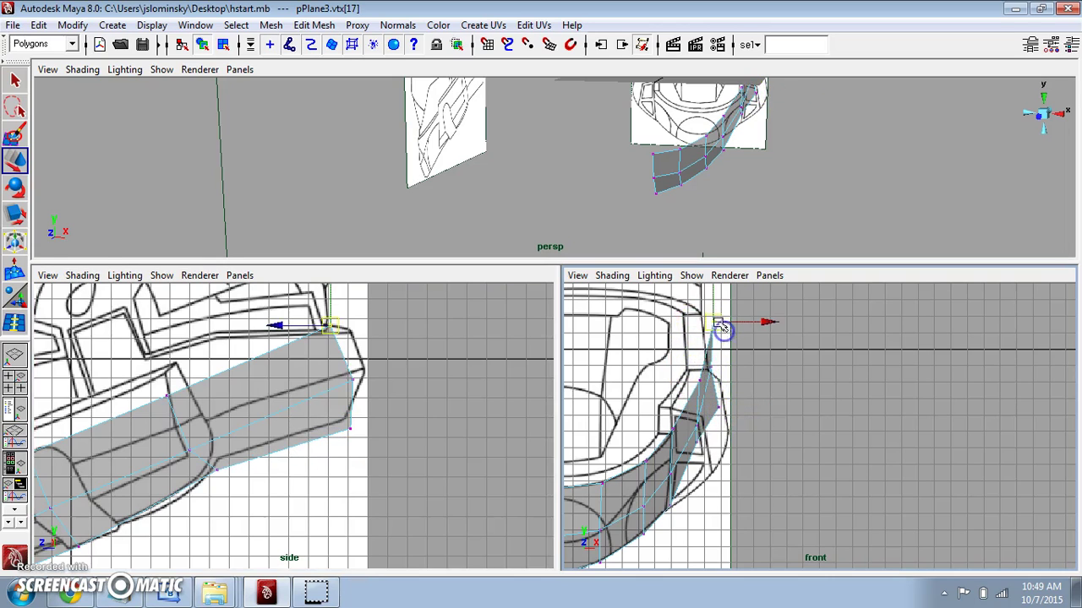
mouse_move(717, 322)
mouse_down()
mouse_move(707, 363)
mouse_move(726, 337)
mouse_up()
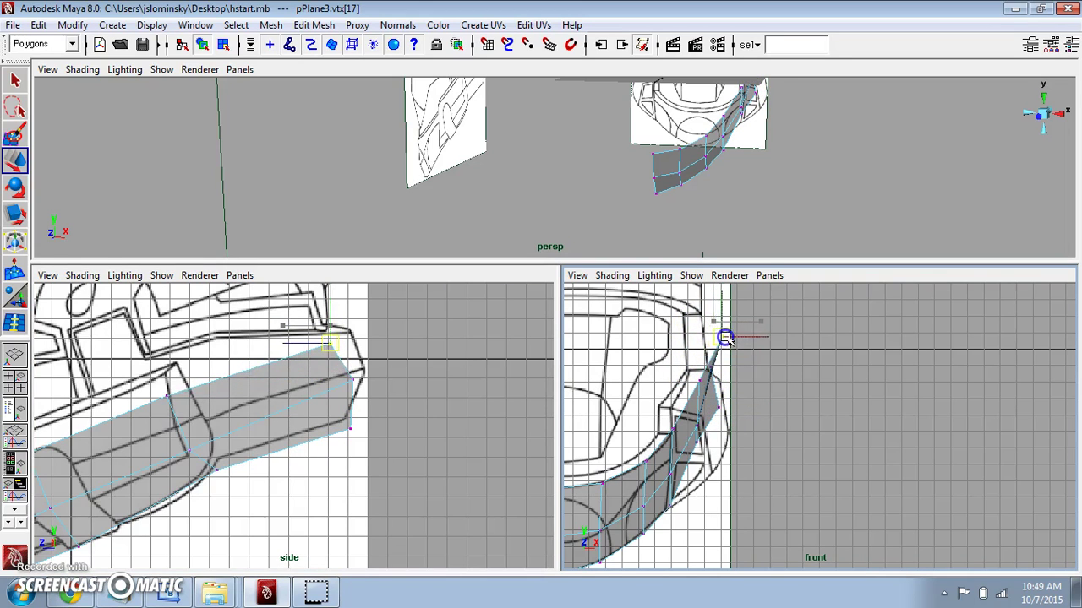
drag(338, 345, 358, 340)
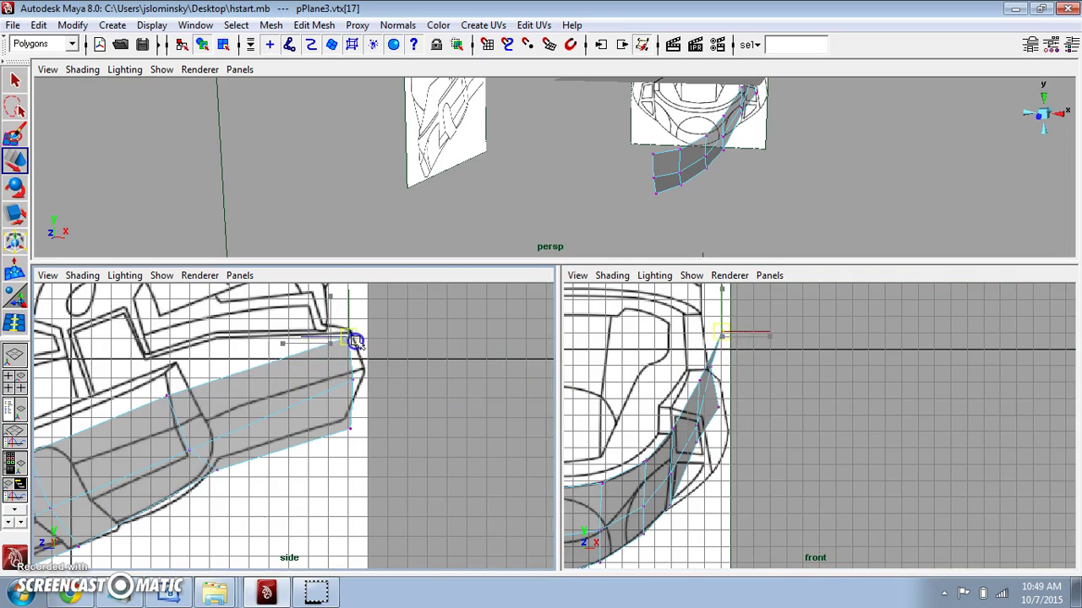
middle_click(775, 334)
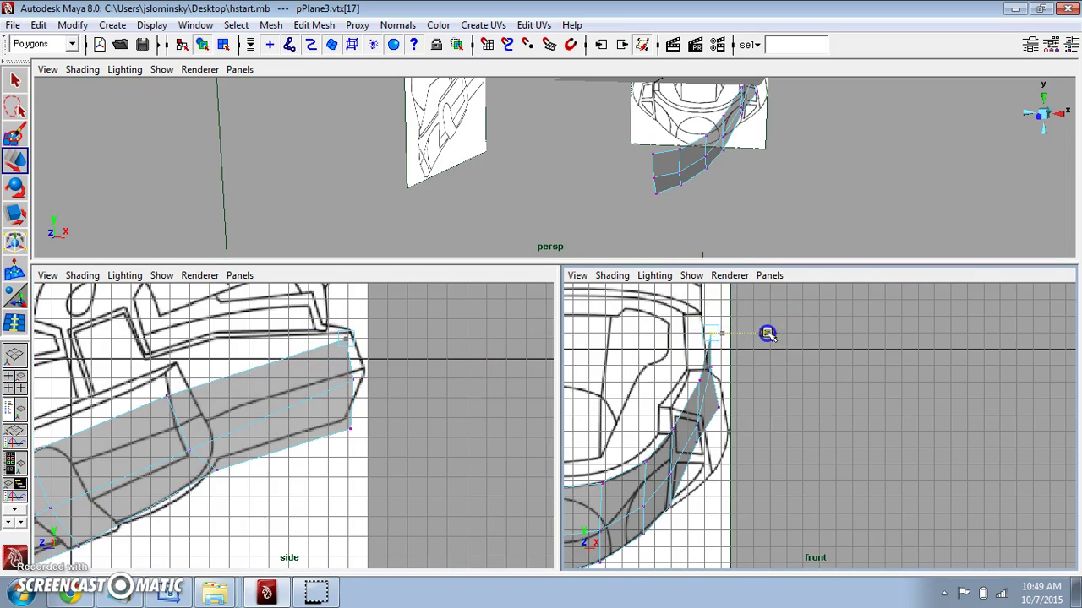
Step: In the front view, move the lower and upper vertices of the column before the rear end down to smooth the jaw curve
click(699, 442)
drag(699, 443, 695, 450)
click(698, 382)
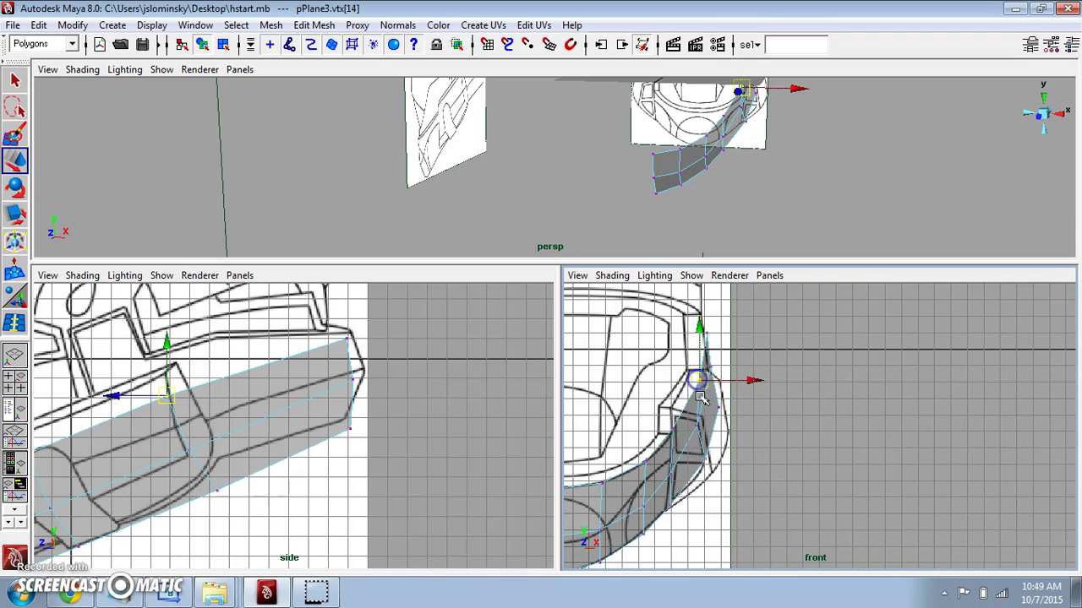
drag(699, 386, 691, 402)
Step: Move the lower rear corner vertex slightly up in the side view and check the strip against both reference images
scroll(270, 442, down, 1)
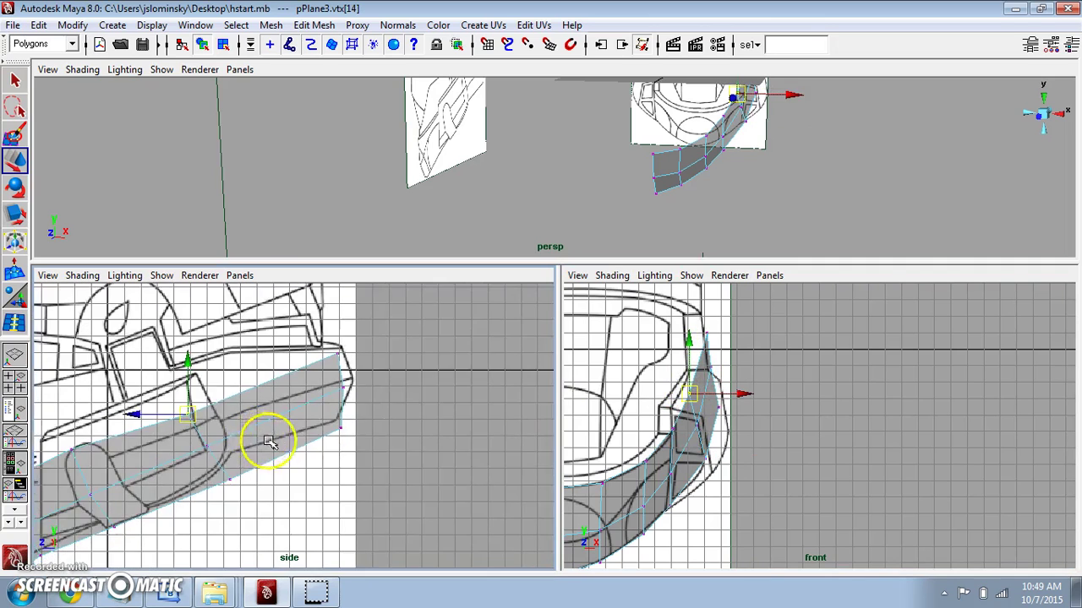
alt+middle_drag(269, 442, 419, 461)
click(449, 436)
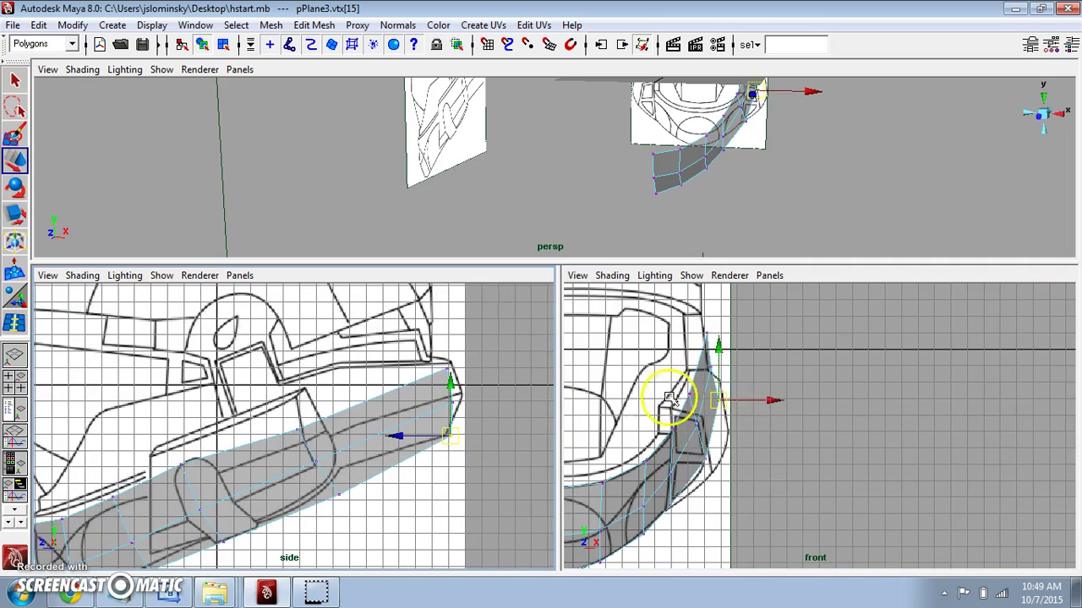
scroll(681, 406, down, 3)
alt+middle_drag(818, 381, 931, 364)
alt+right_drag(440, 363, 375, 395)
scroll(375, 397, up, 3)
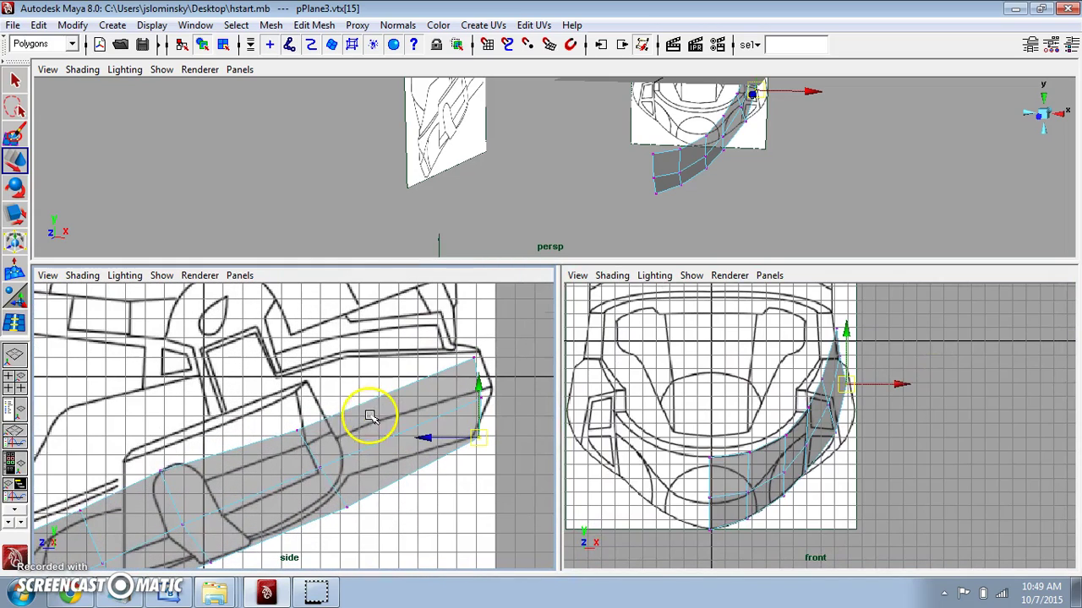
alt+drag(561, 203, 667, 173)
Step: In the maximized side view, extrude the strip's rearmost upper edge up and slightly forward toward the helmet's lower rim
key(space)
scroll(423, 422, down, 3)
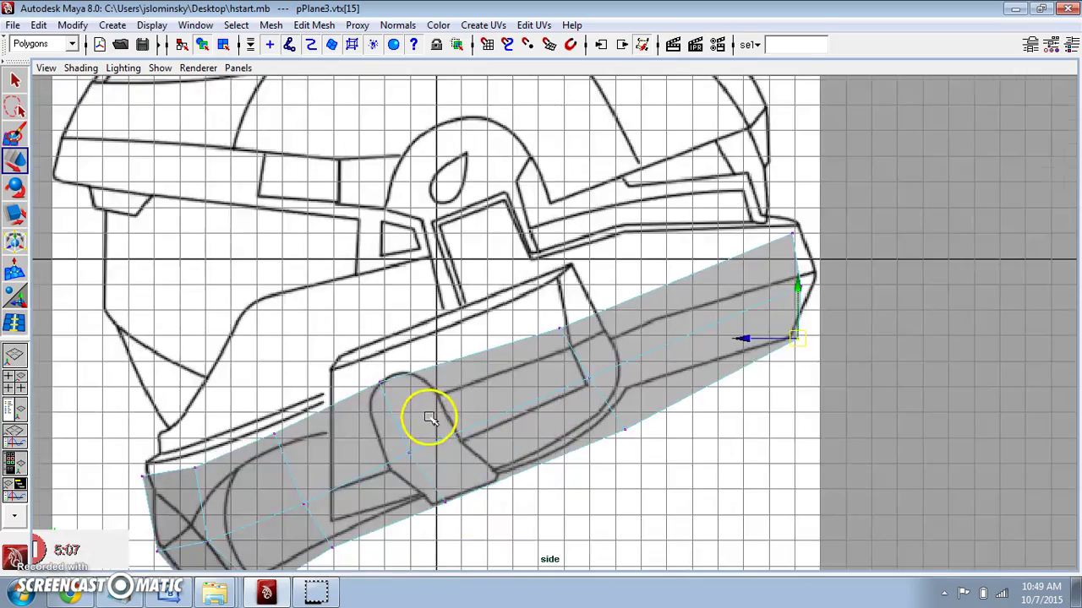
alt+middle_drag(499, 357, 486, 367)
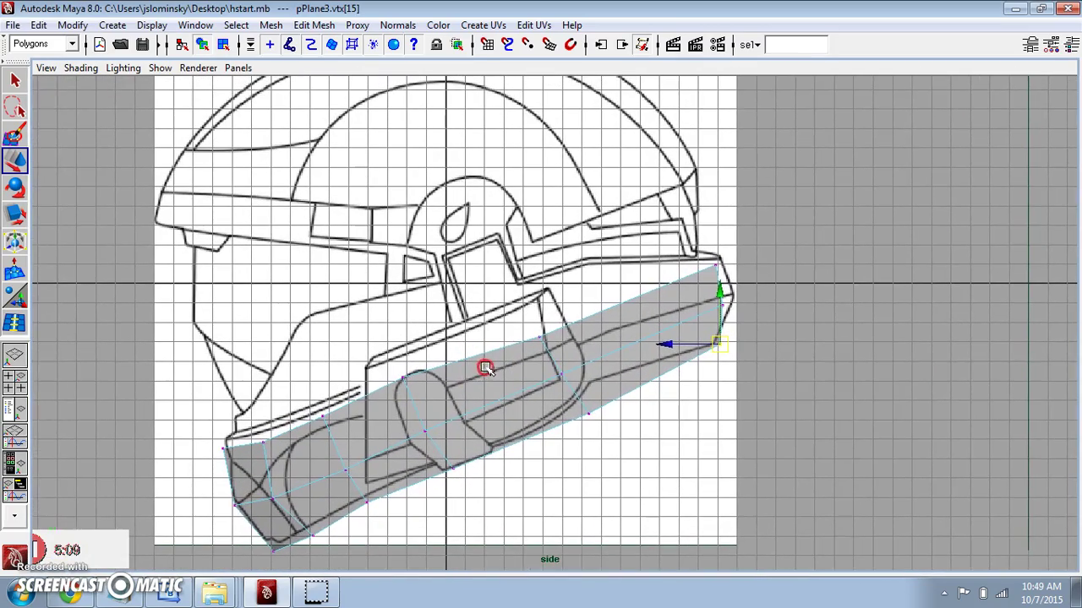
right_drag(614, 333, 610, 269)
scroll(605, 315, up, 2)
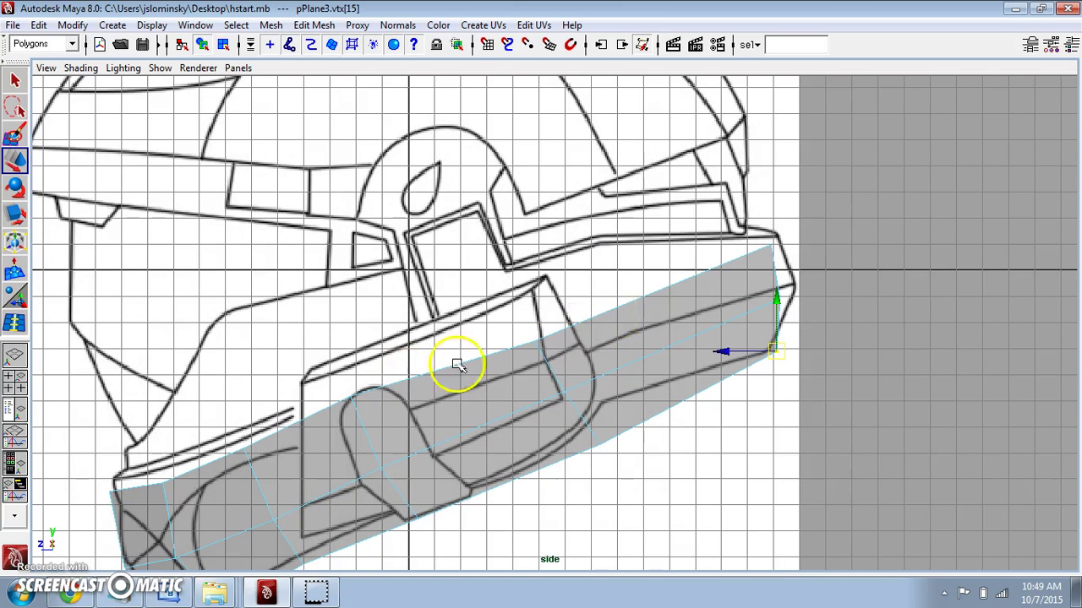
click(621, 308)
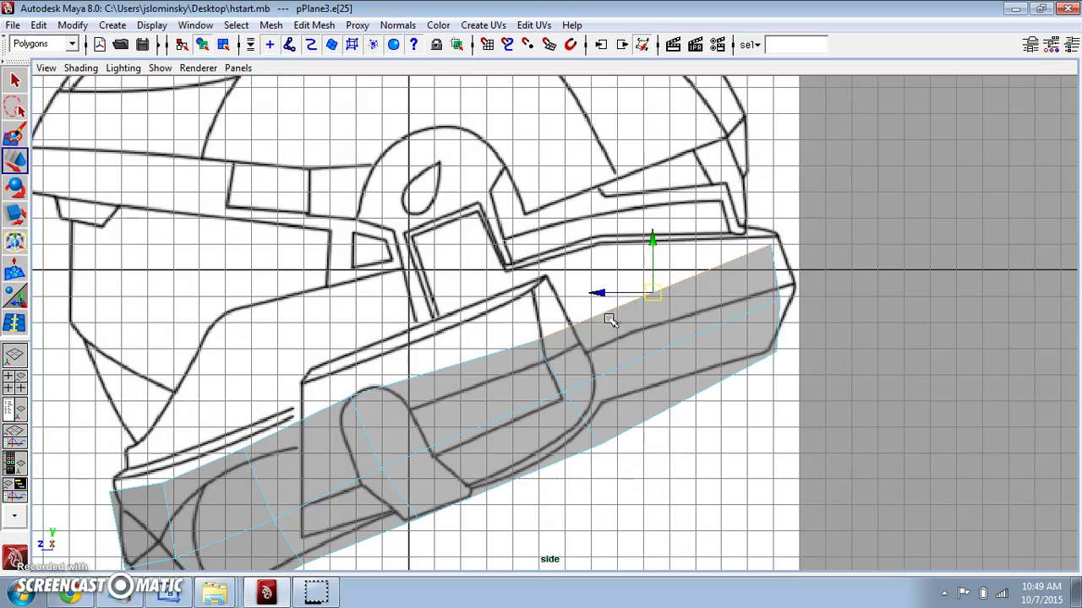
scroll(605, 325, down, 2)
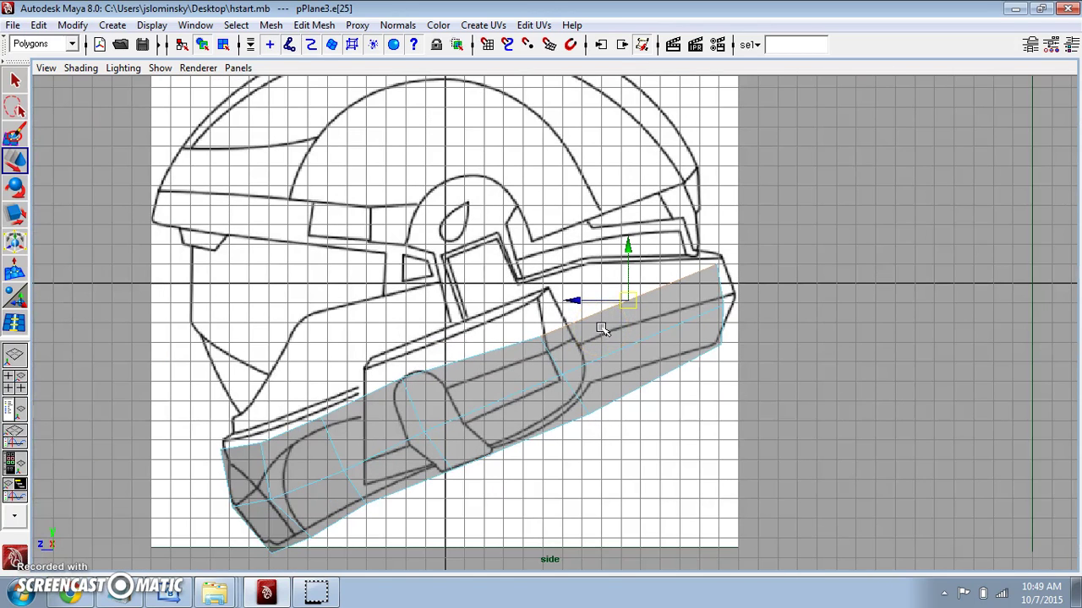
alt+middle_drag(599, 327, 588, 361)
click(313, 25)
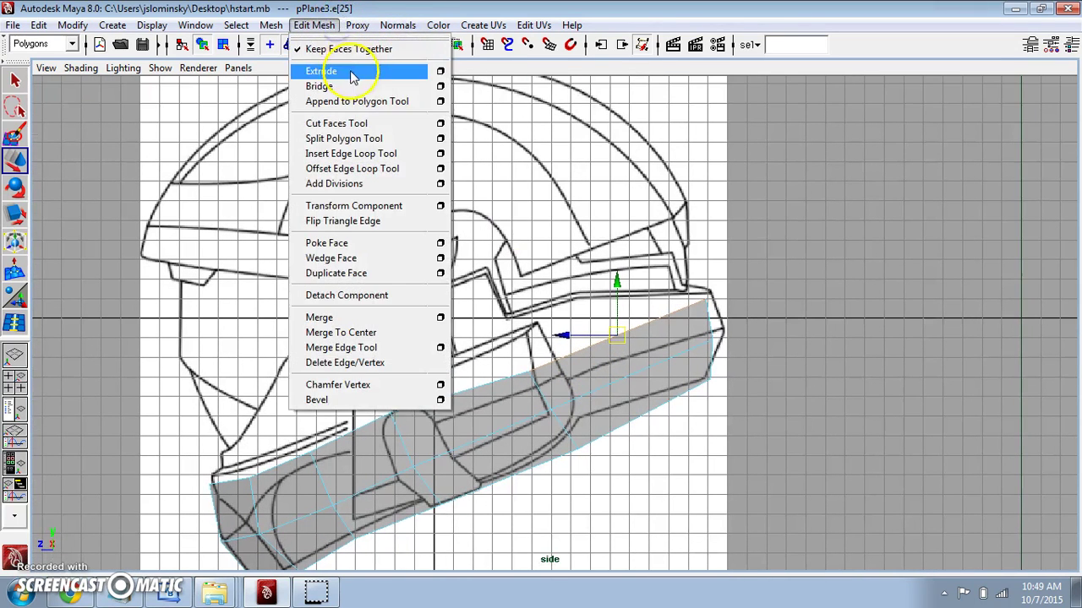
click(323, 68)
drag(619, 337, 597, 294)
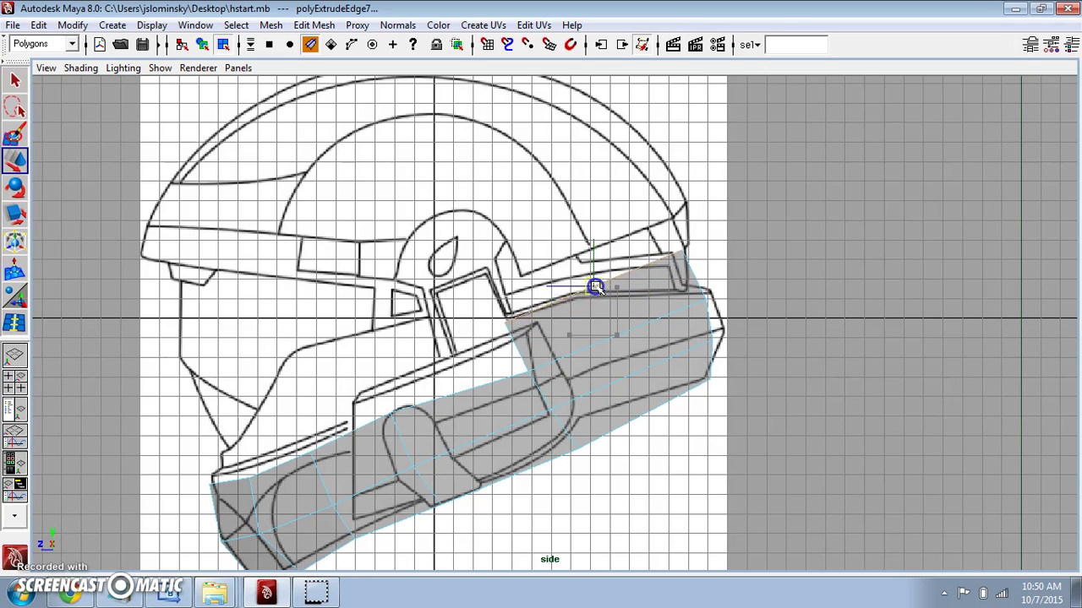
Step: Undo the rear upper edge extrusion and raise the upper vertex of the column before the rear end to the notch in the helmet's lower rim
key(ctrl+z)
key(ctrl+z)
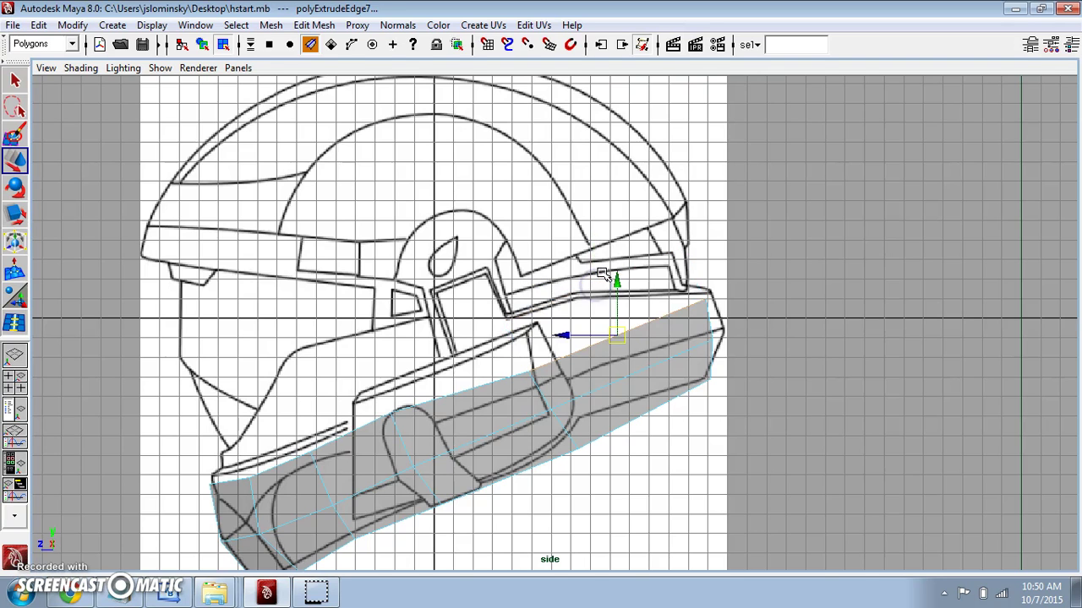
click(843, 297)
scroll(535, 377, up, 2)
right_drag(531, 378, 507, 364)
drag(531, 385, 511, 321)
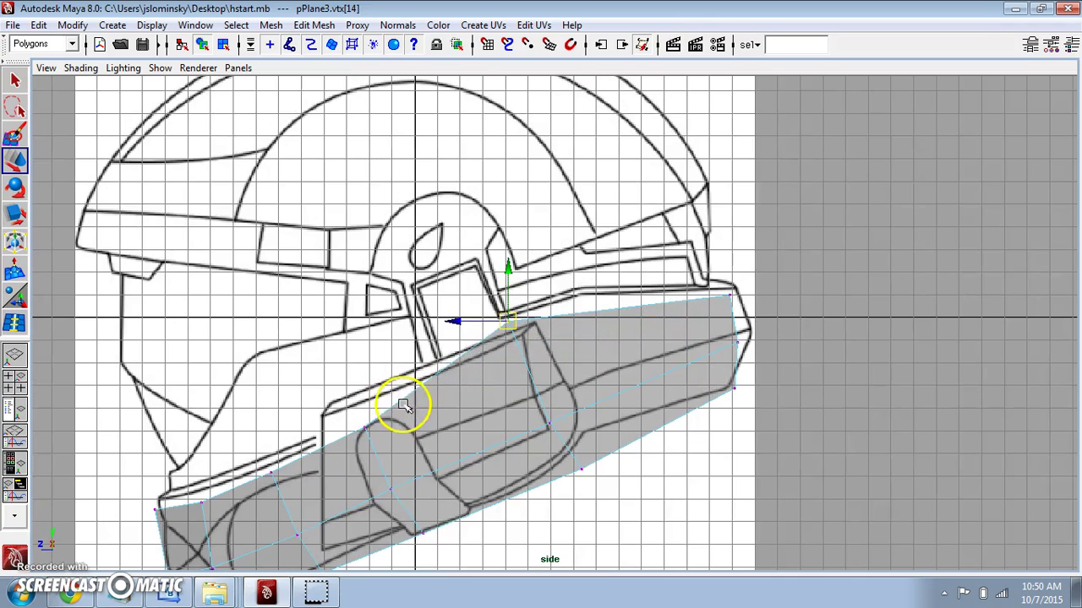
Step: In the side view, raise the next upper-edge vertex to the guard's upper outline and move the one in front of it back to the outline's step
drag(385, 412, 354, 445)
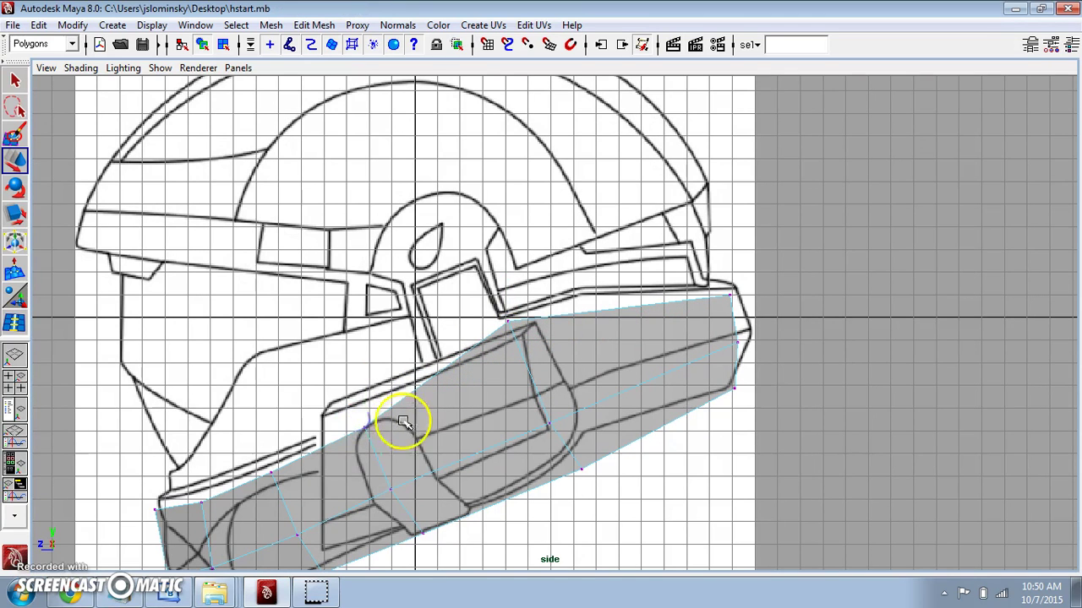
drag(386, 407, 357, 404)
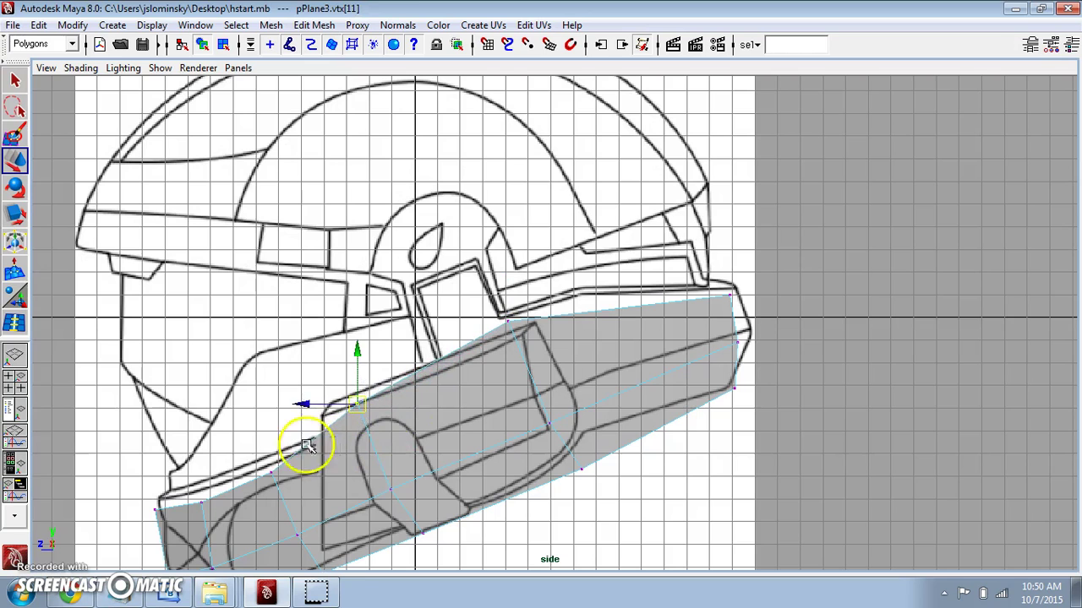
click(273, 483)
drag(276, 480, 313, 473)
alt+middle_drag(319, 471, 349, 410)
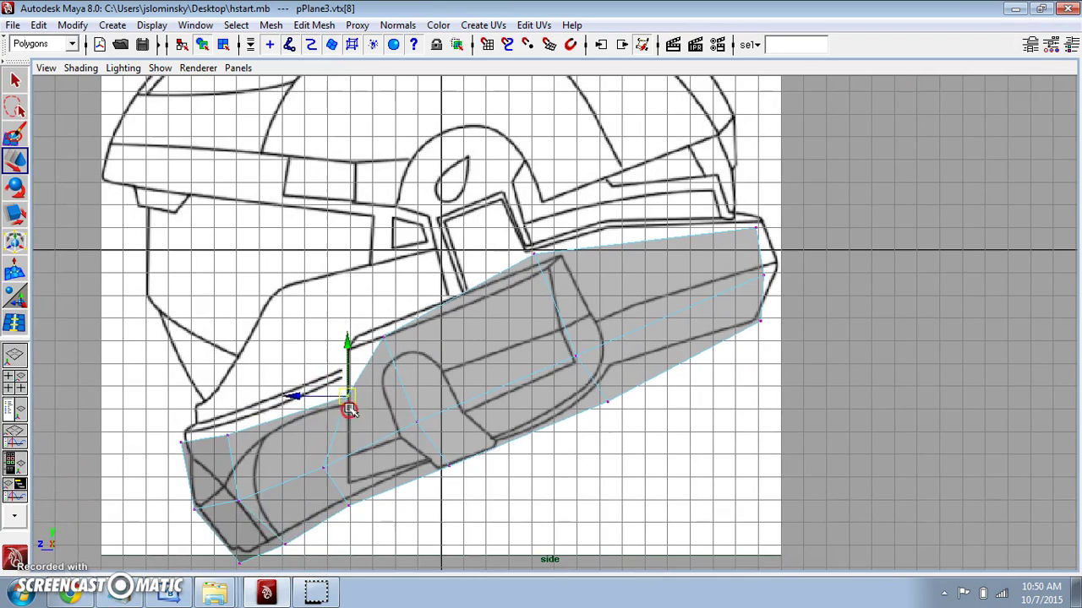
Step: In the side view, move the middle vertex below the outline's step back in line with its column and fit the rear end vertices to the guard's outline
click(329, 465)
drag(349, 459, 350, 499)
alt+middle_drag(687, 231, 602, 302)
drag(673, 273, 672, 300)
drag(665, 338, 669, 399)
Step: In the front view, shift the lower rear vertex outward onto the helmet outline and lower the vertices above it to smooth the strip's curve
key(space)
mouse_move(702, 351)
mouse_down()
mouse_move(715, 355)
mouse_move(693, 350)
mouse_up()
key(space)
key(space)
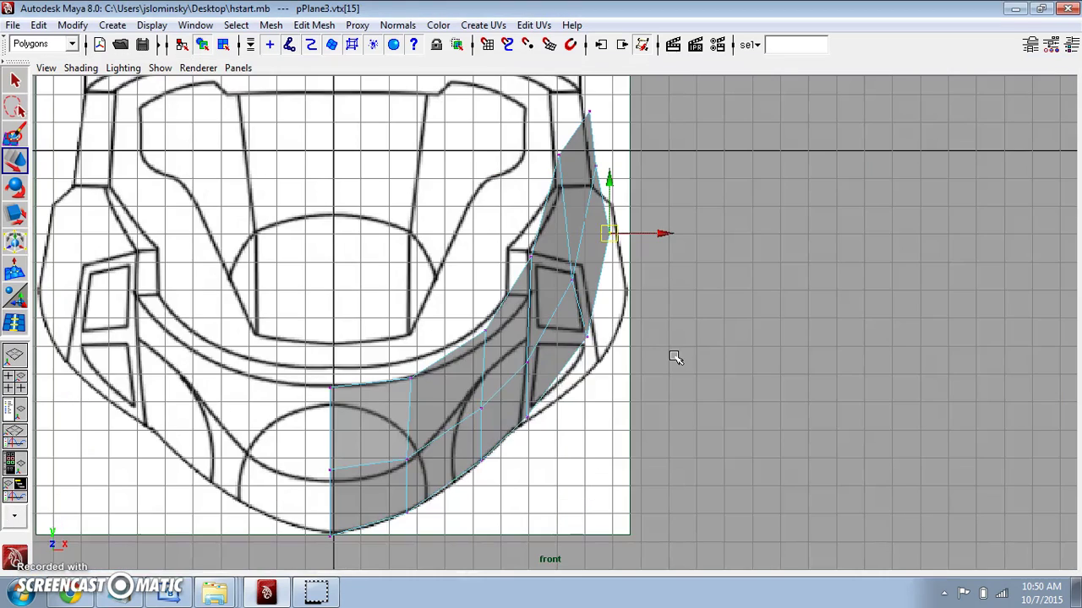
alt+middle_drag(677, 309, 718, 410)
drag(654, 339, 656, 347)
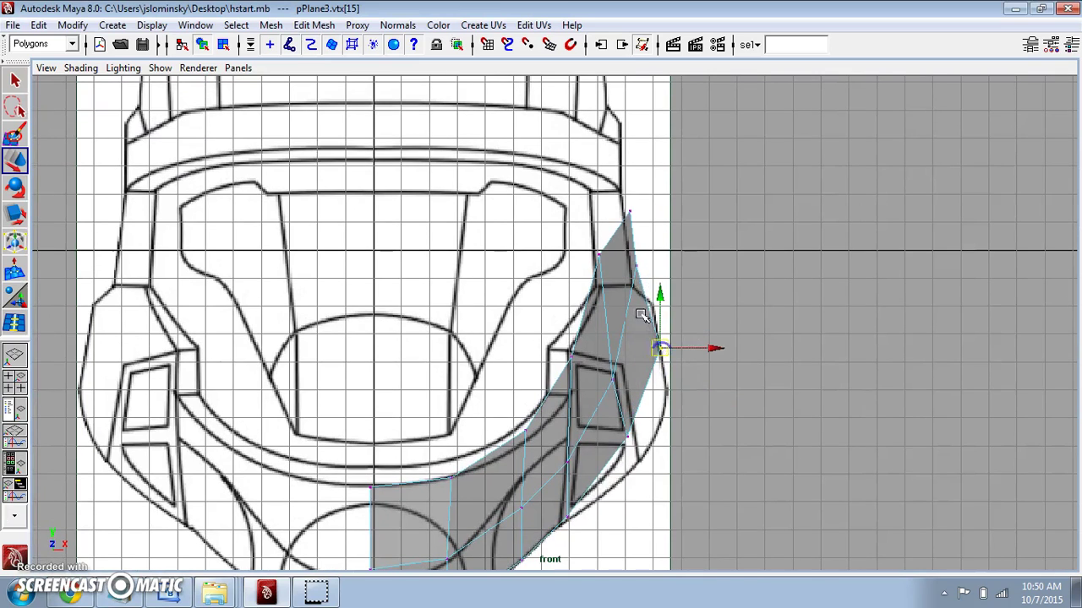
click(642, 283)
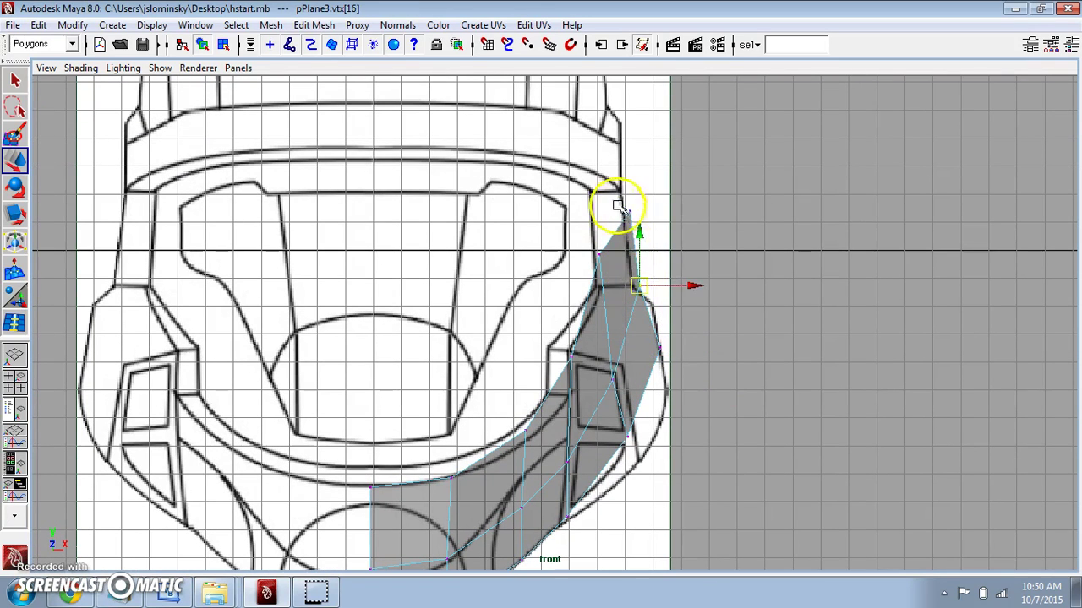
drag(618, 206, 623, 241)
click(596, 257)
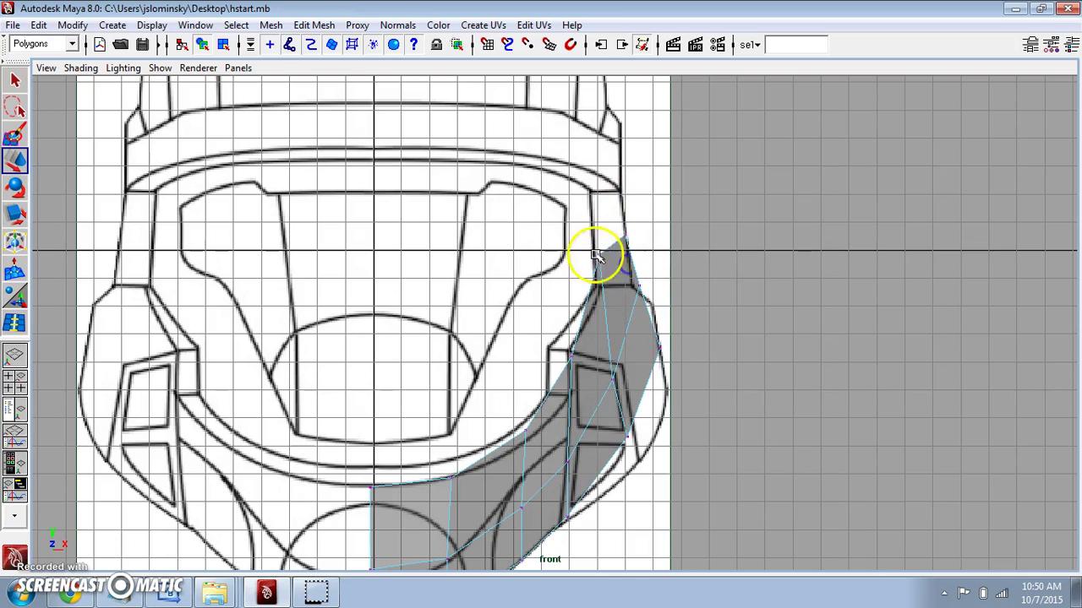
Step: In the perspective view, select the edges at the strip's rear end and extrude them
key(space)
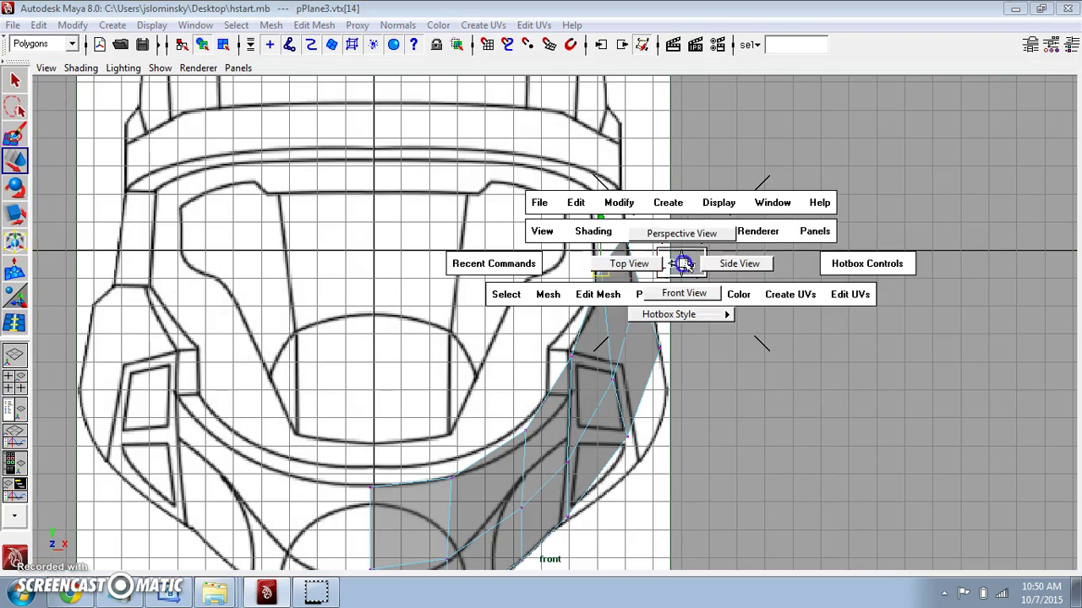
mouse_move(635, 192)
alt+mouse_down()
mouse_move(664, 174)
mouse_move(621, 208)
alt+mouse_up()
alt+drag(687, 161, 617, 213)
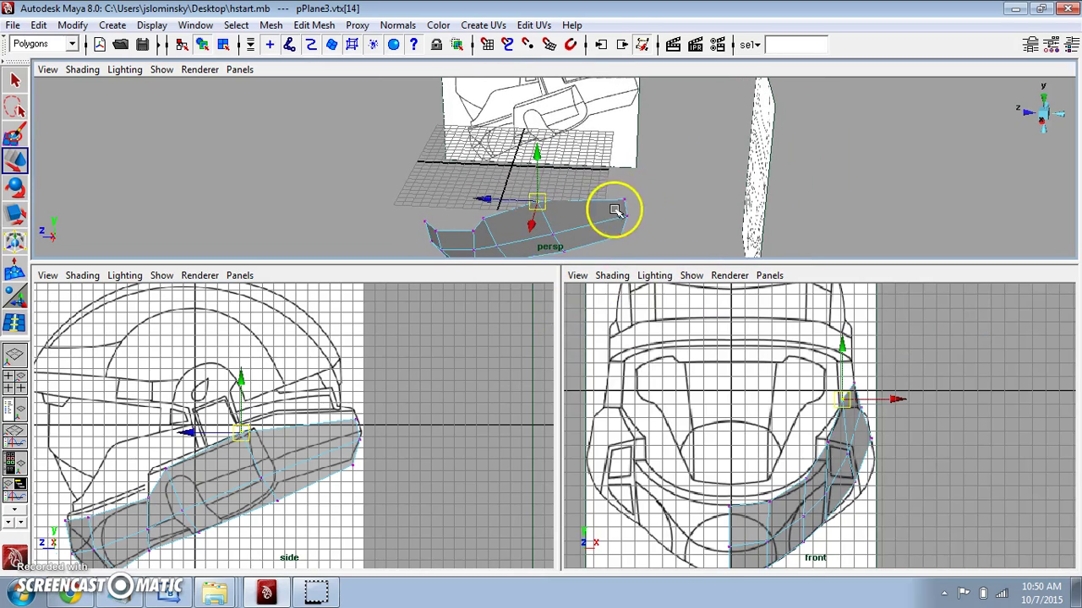
right_drag(617, 212, 621, 202)
click(626, 206)
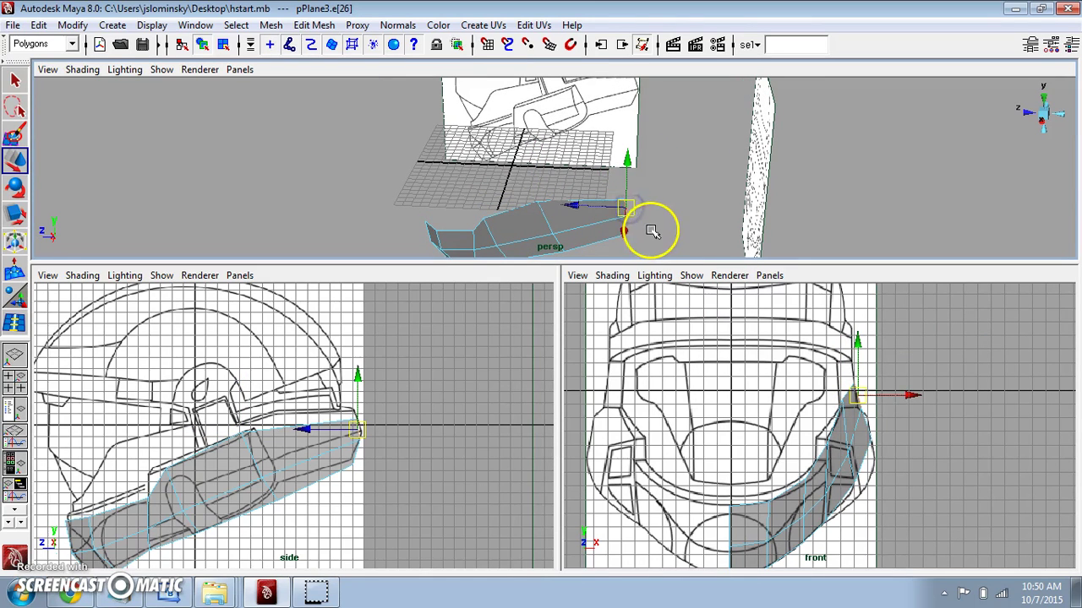
key(q)
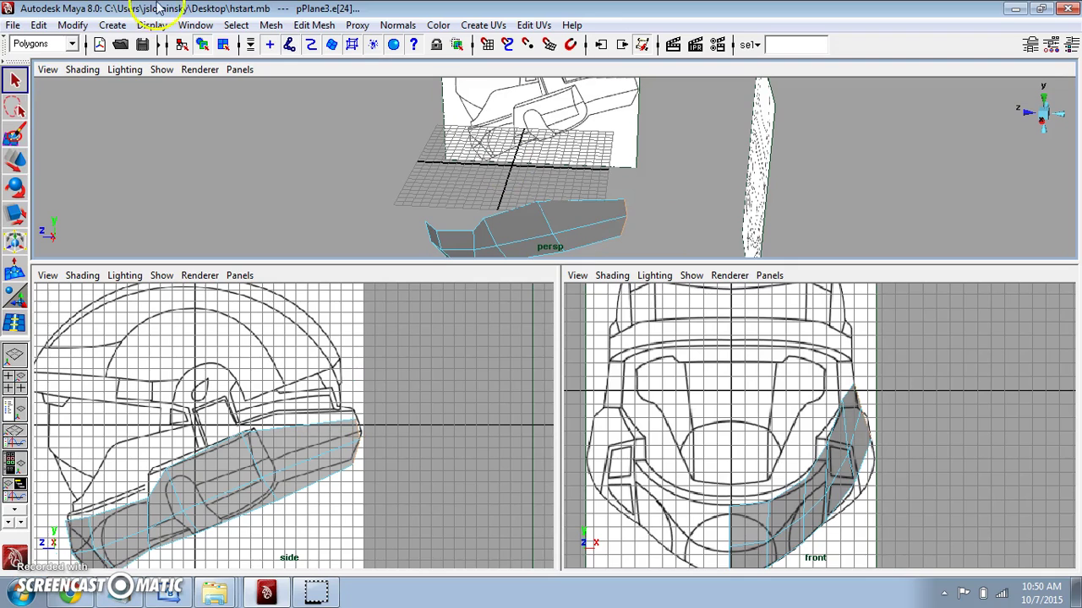
click(312, 24)
click(320, 72)
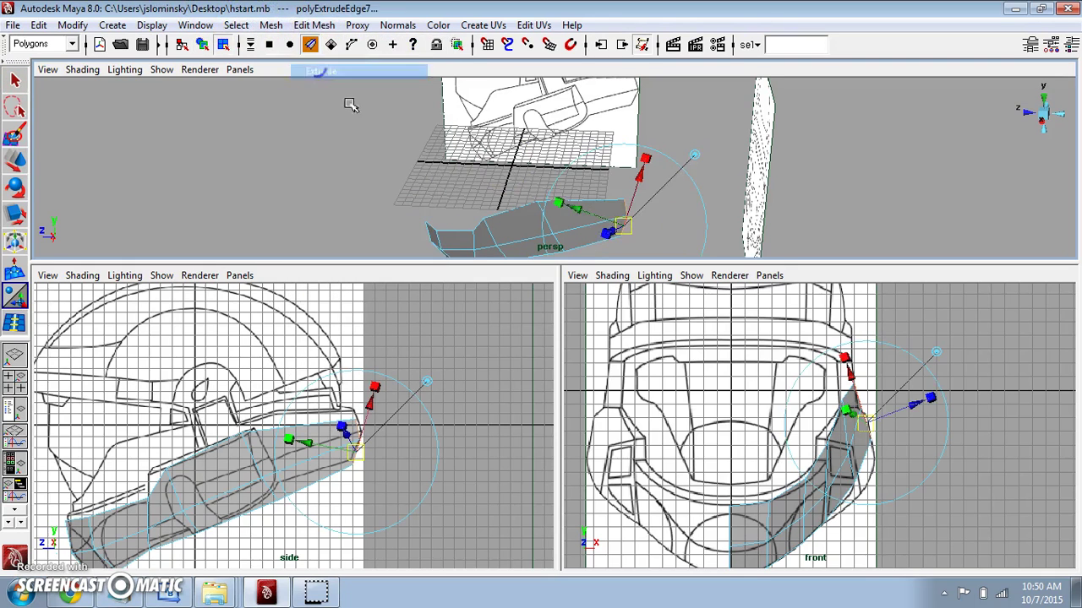
Step: In the maximized top view, move the extruded end edges backward and slightly inward to begin curving around the helmet's back
key(space)
drag(592, 221, 551, 212)
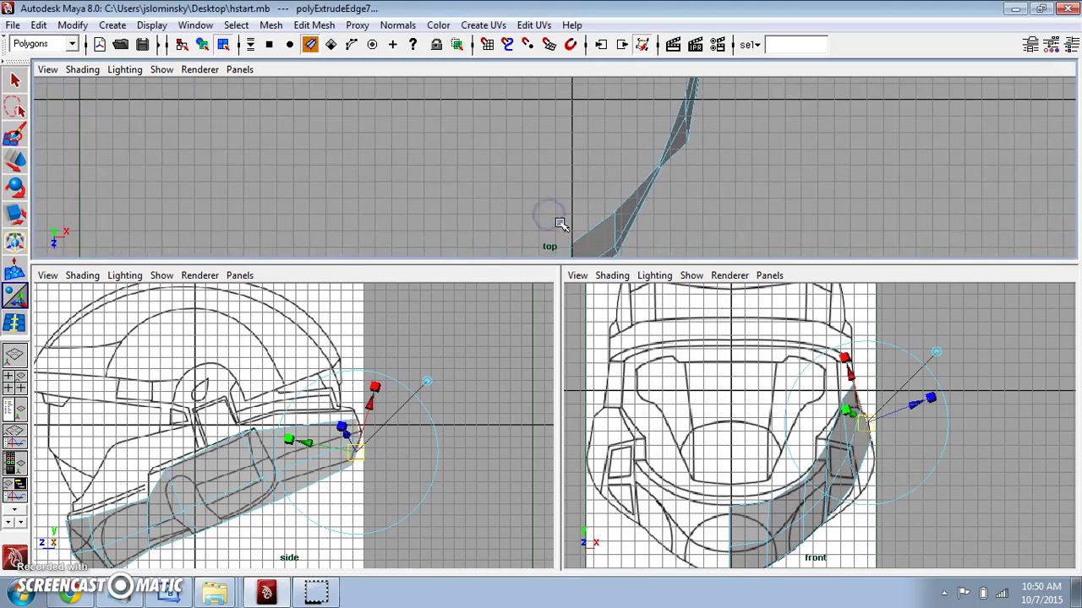
key(space)
scroll(562, 223, down, 5)
alt+middle_drag(557, 237, 499, 360)
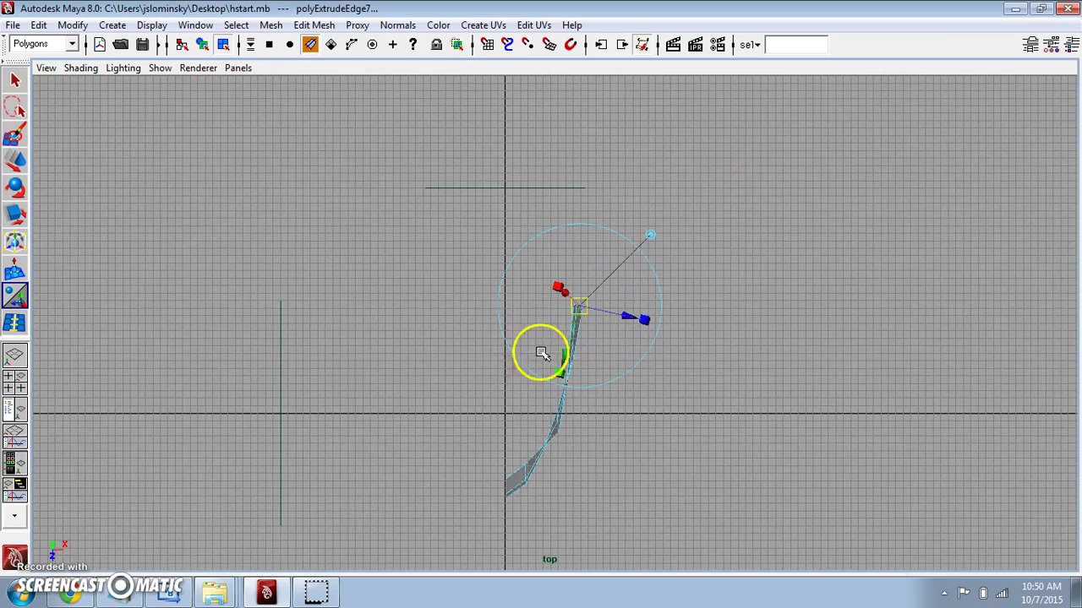
key(w)
drag(578, 306, 573, 295)
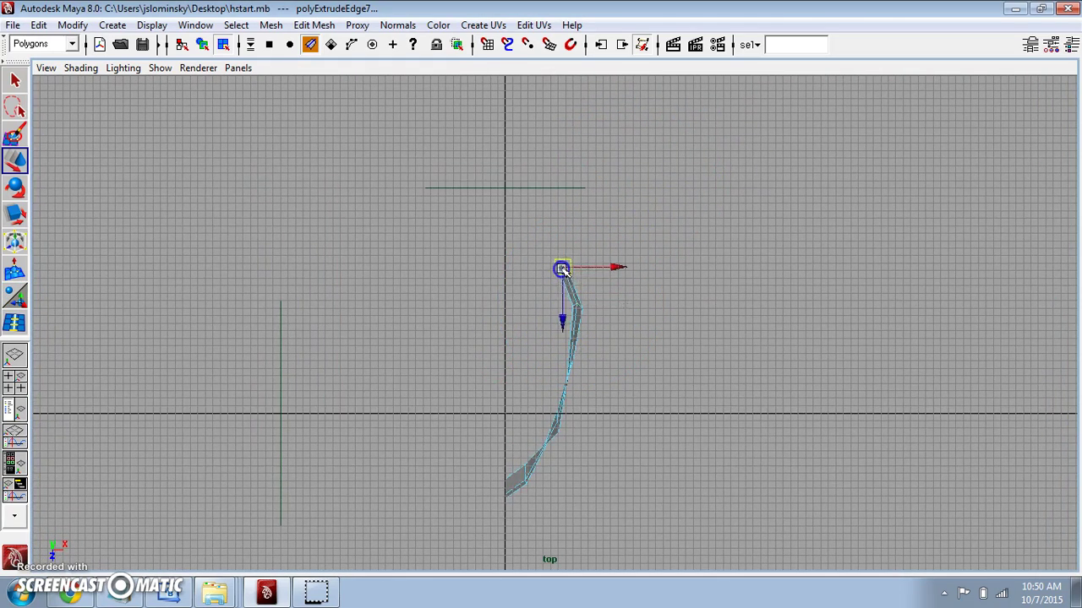
scroll(562, 269, up, 2)
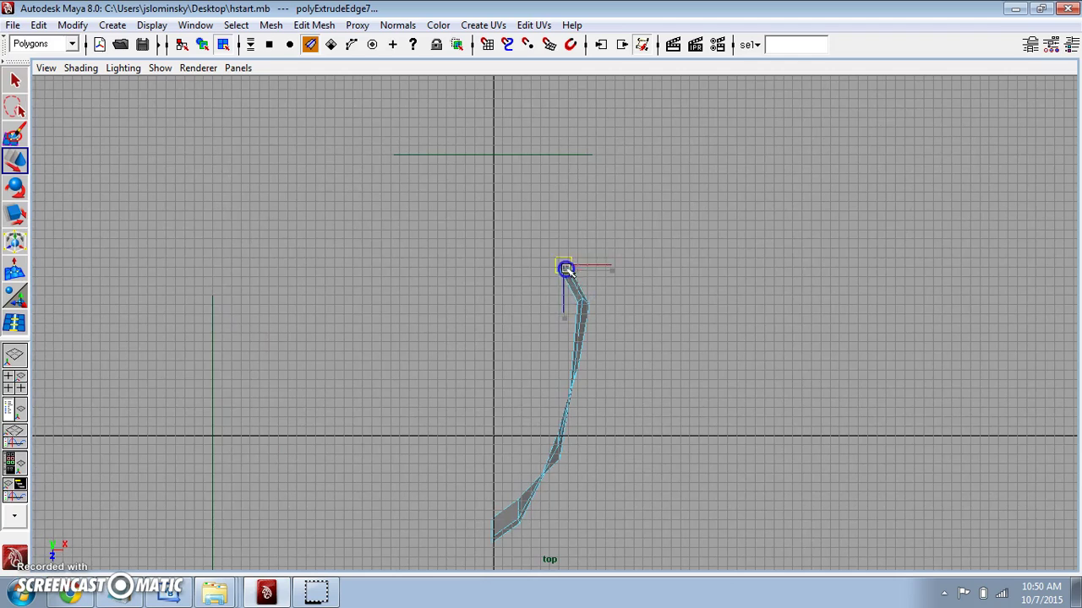
Step: Extrude the end edges twice more in the top view, curving them inward around the back to the centre line
click(328, 26)
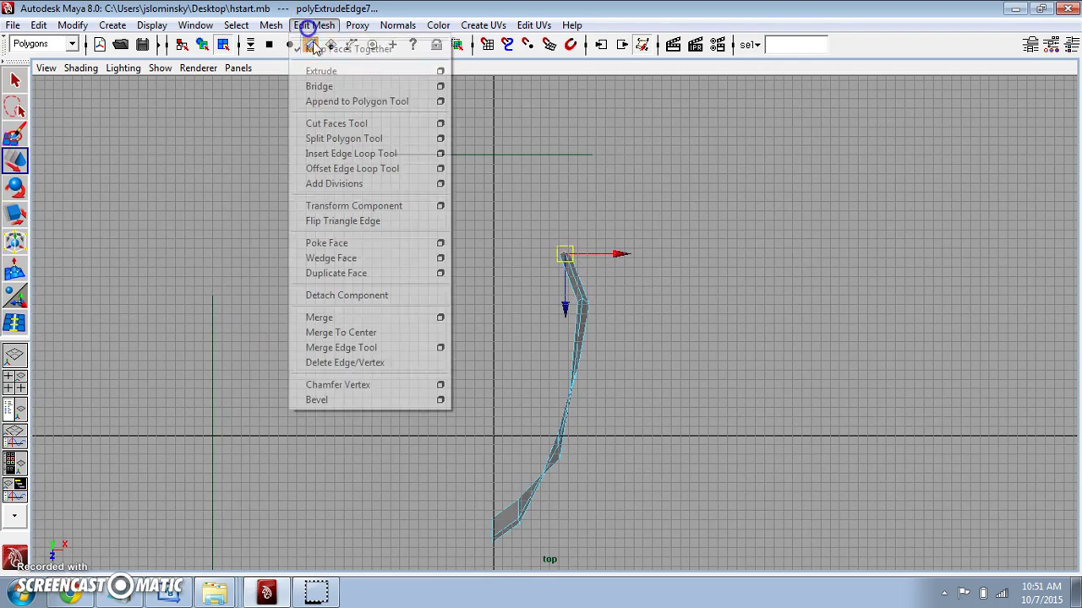
click(330, 71)
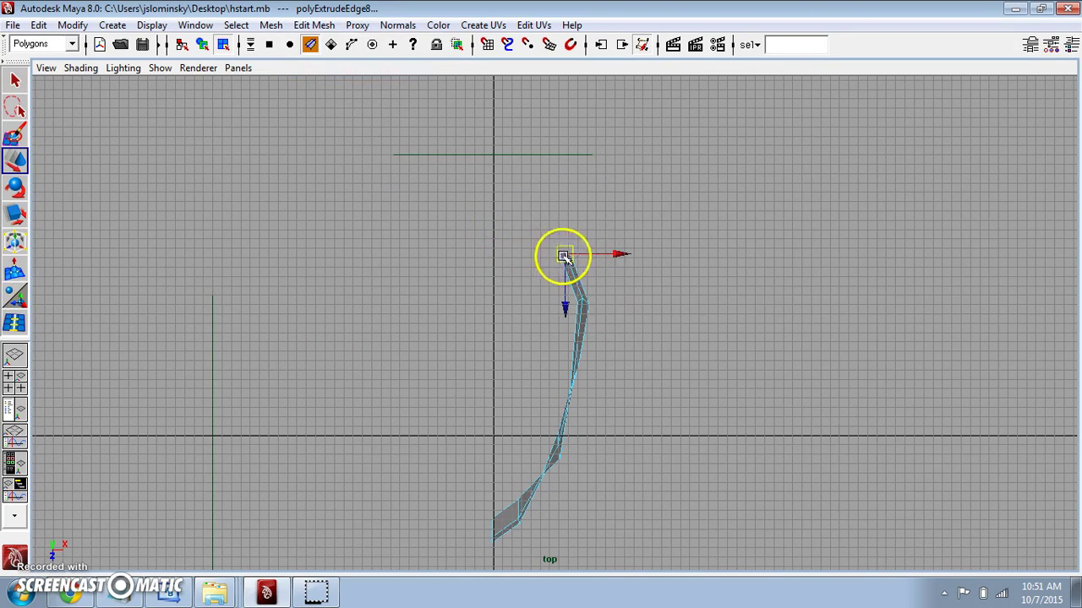
drag(561, 258, 533, 232)
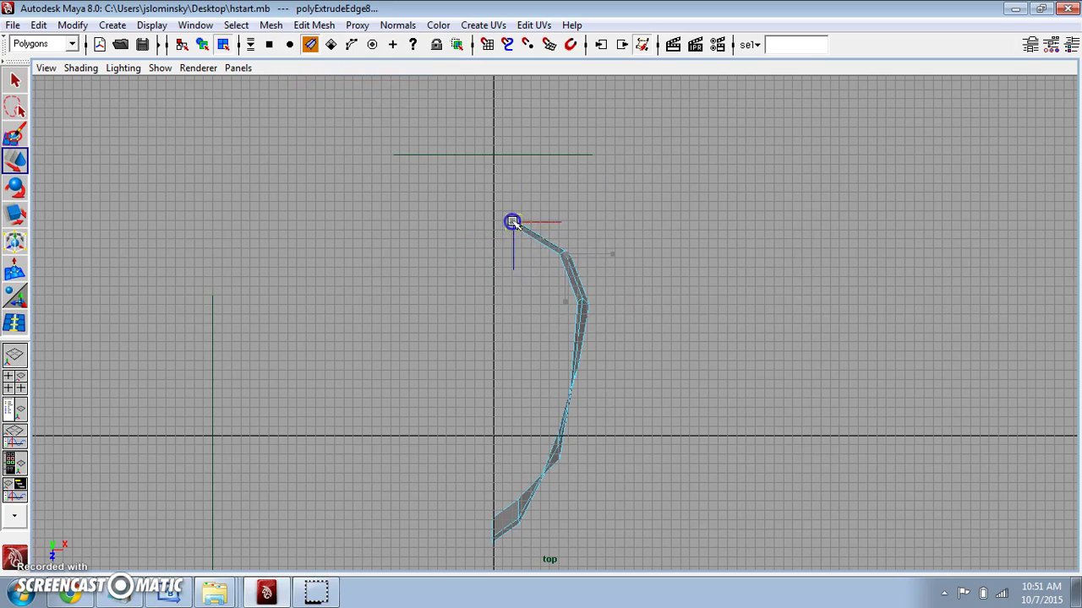
key(g)
drag(525, 231, 512, 205)
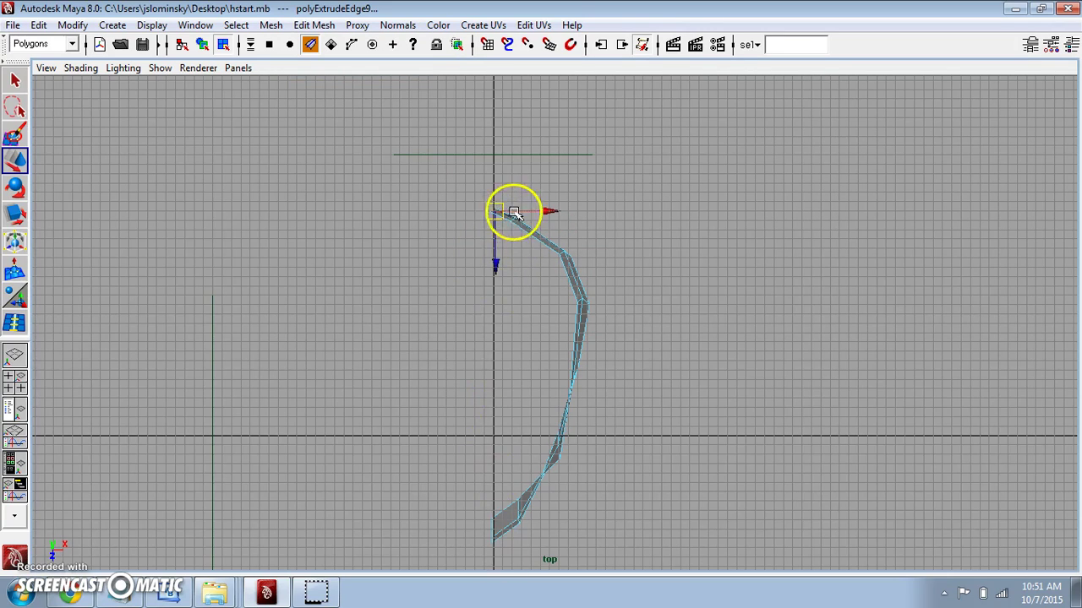
Step: Select the front and back vertices along the centre line in the top view and scale them flat in X
right_drag(519, 225, 476, 226)
scroll(463, 208, down, 1)
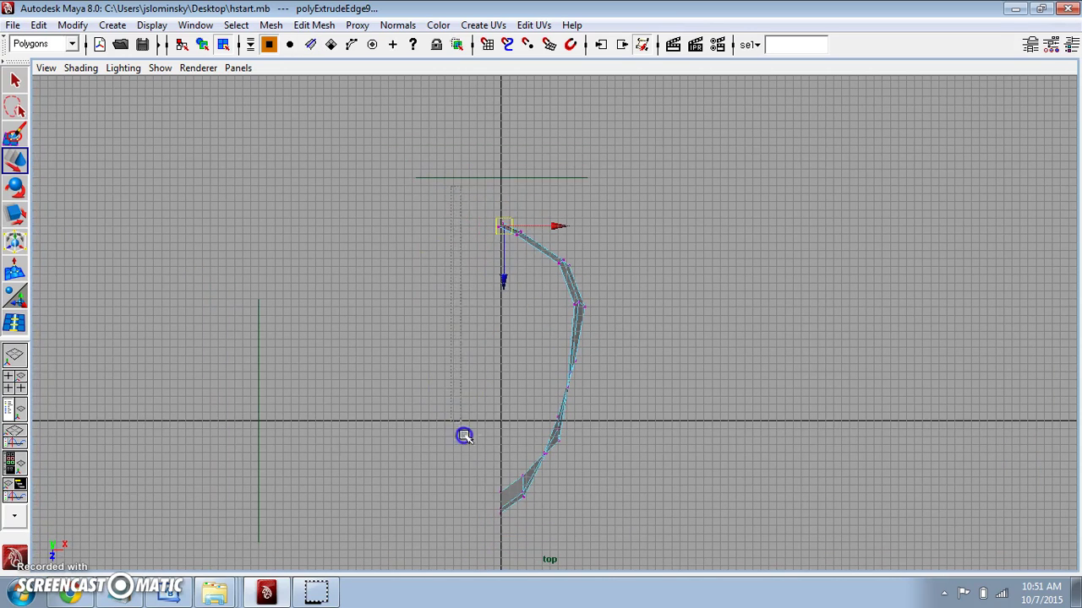
drag(510, 531, 511, 532)
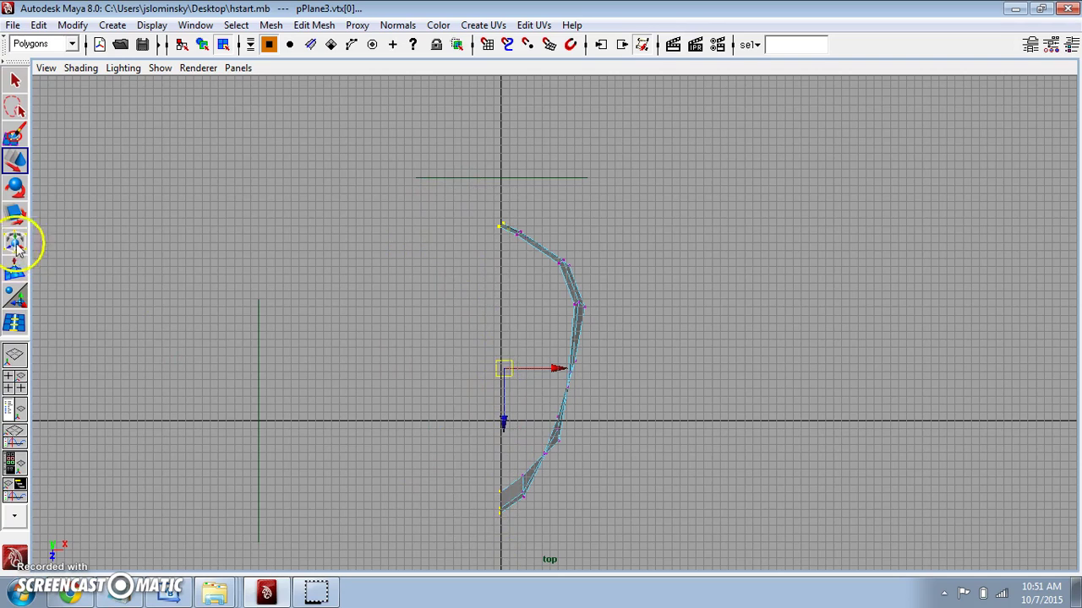
key(r)
drag(433, 368, 438, 368)
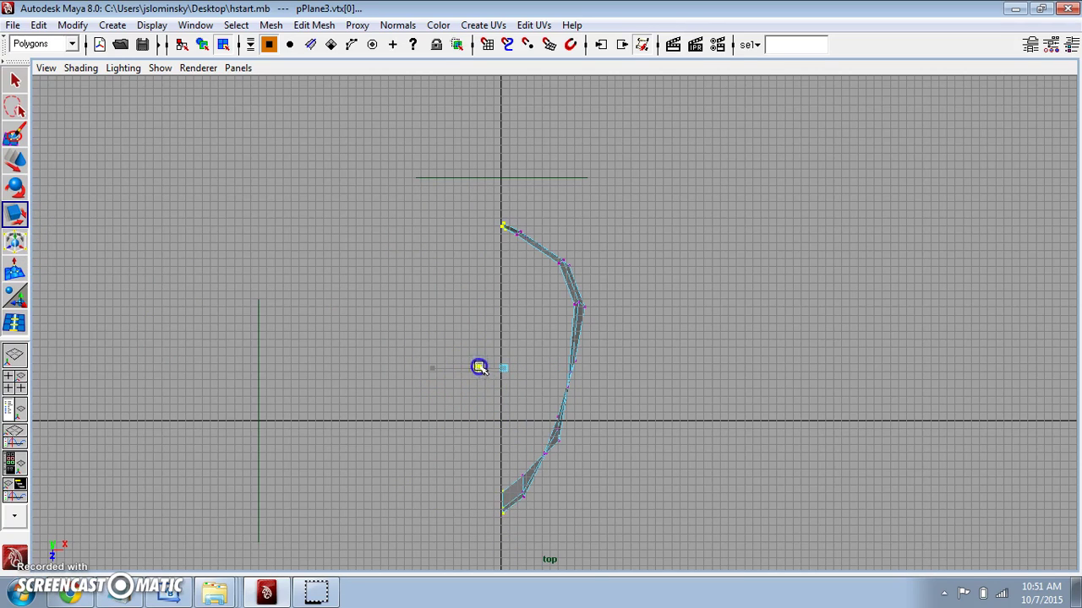
Step: Return to the multi-view layout and move the extruded back section's vertices forward and slightly up in the side view
key(space)
drag(665, 340, 727, 311)
key(space)
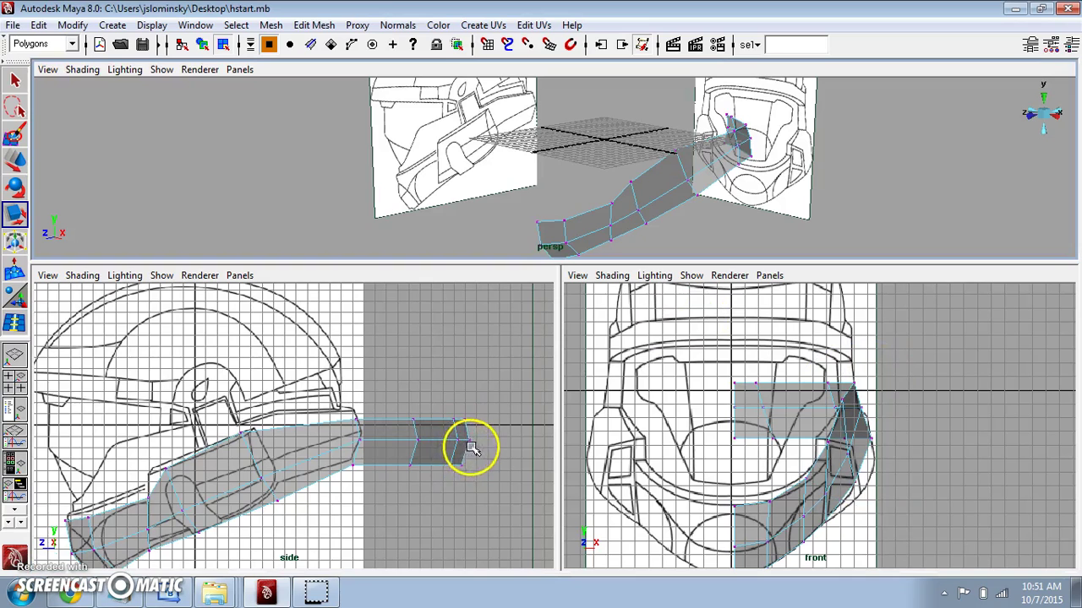
drag(406, 415, 388, 430)
scroll(804, 442, up, 1)
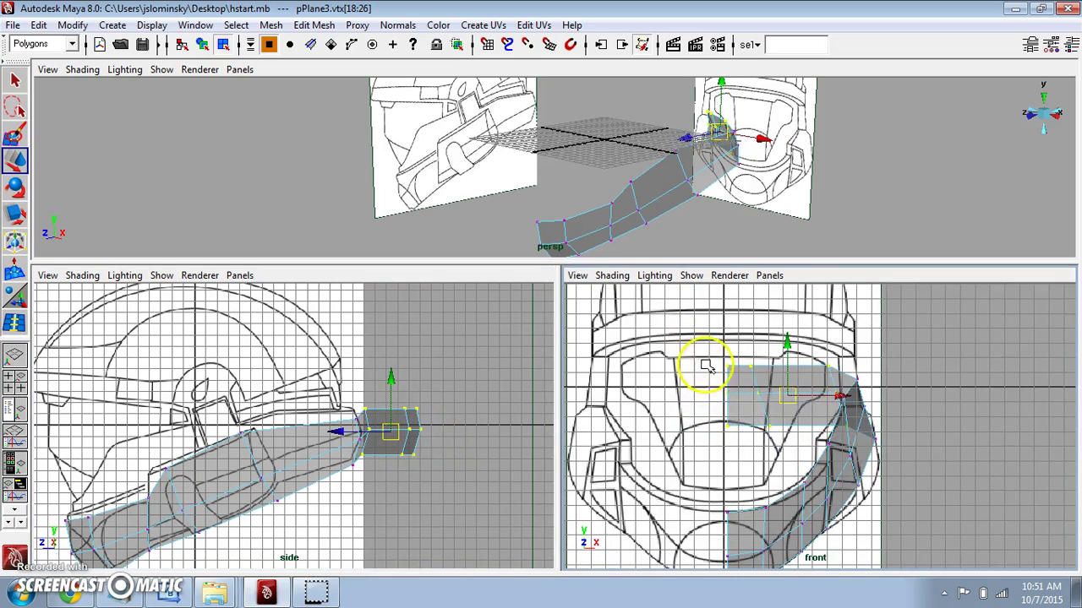
Step: Try to move the upper and lower vertices of the back section's second-to-last column forward in the side view
scroll(706, 365, up, 1)
scroll(453, 462, up, 1)
click(407, 421)
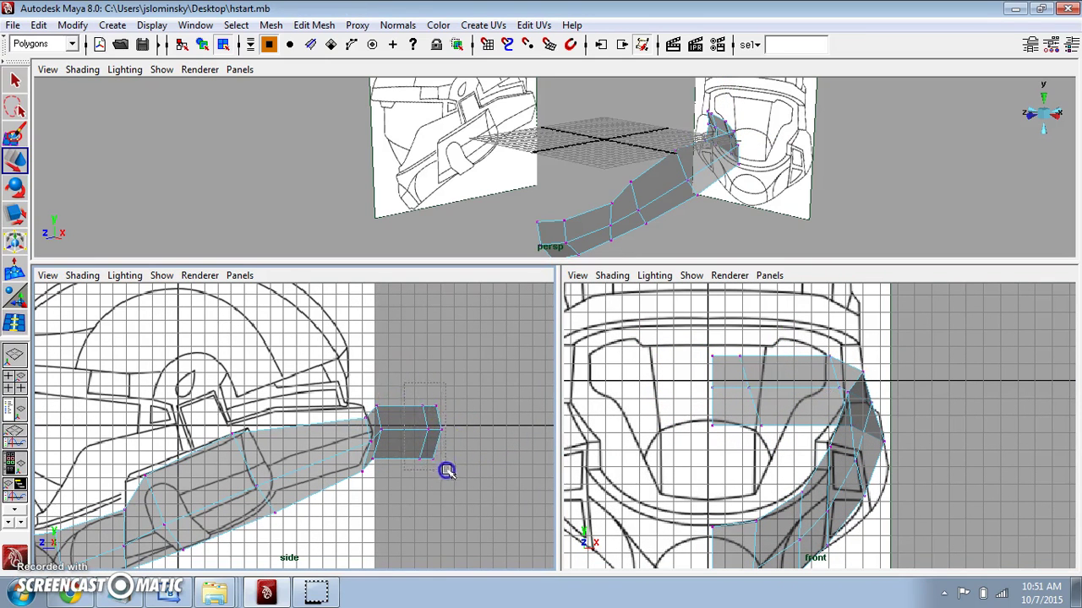
drag(446, 471, 449, 472)
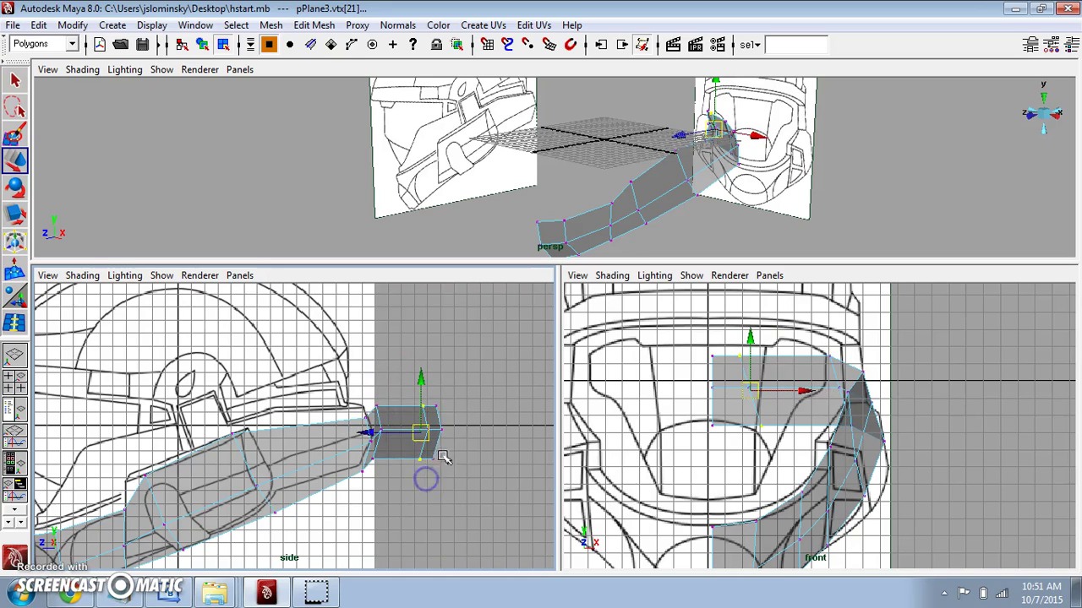
click(389, 437)
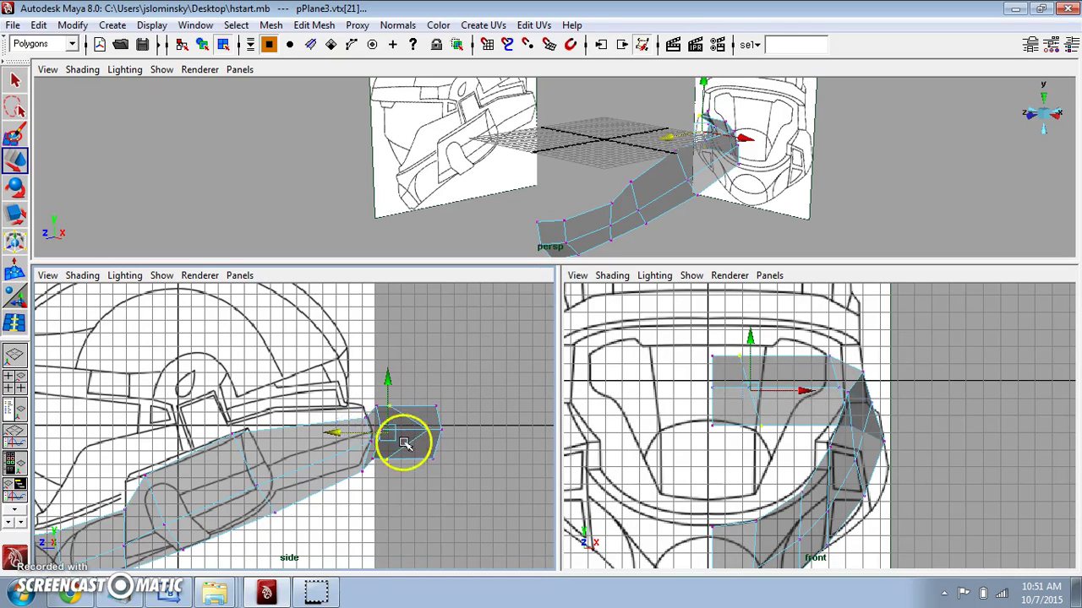
Step: In the maximized side view, move the strip's former rear column forward and fit the first back-section column to the guard's rear outline
key(space)
scroll(371, 394, up, 1)
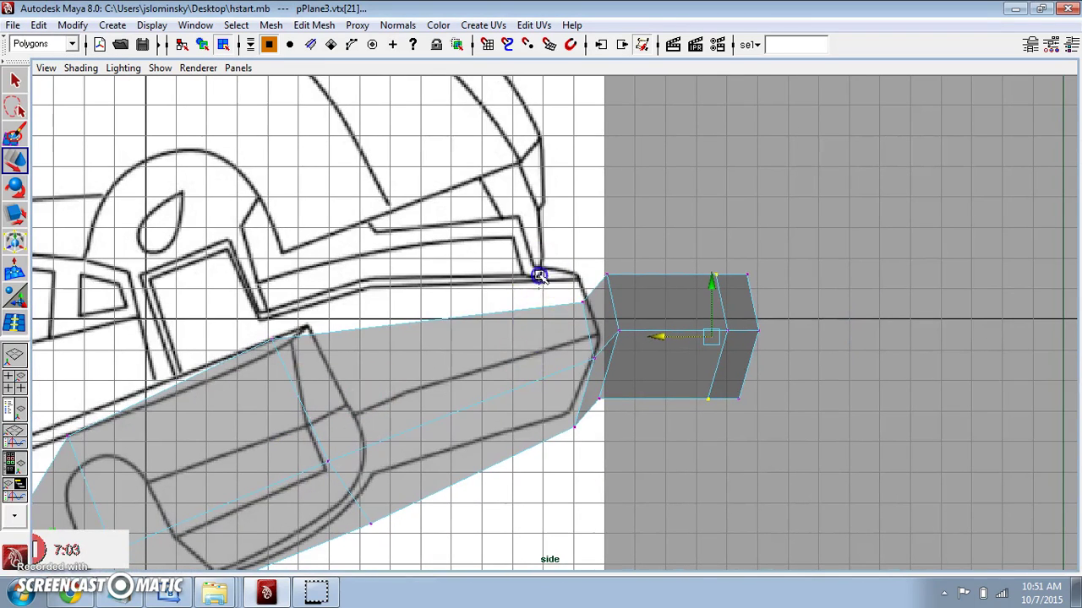
drag(596, 450, 596, 447)
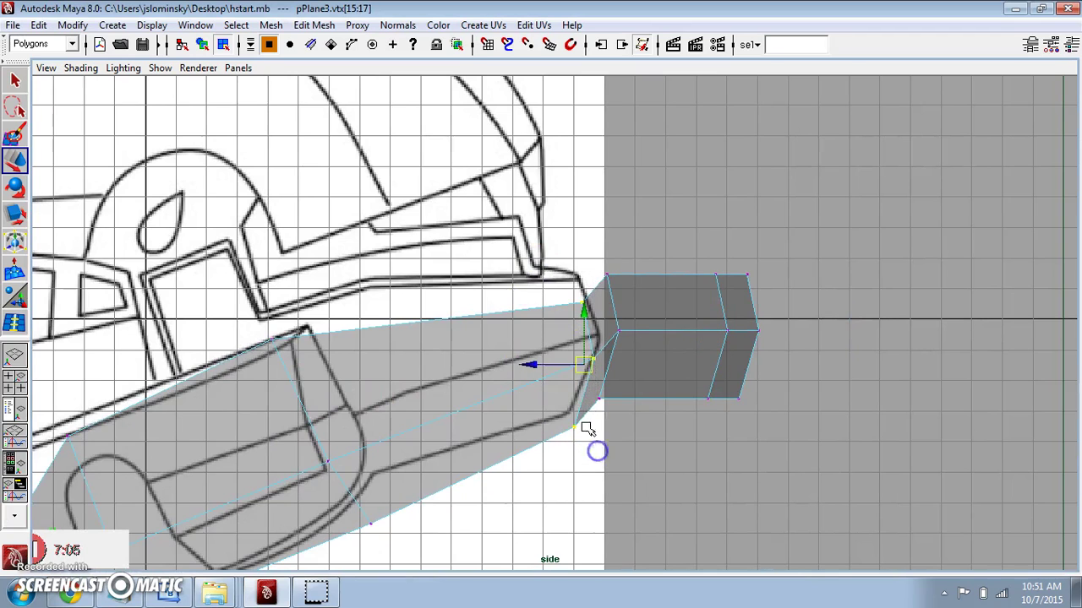
drag(587, 367, 539, 369)
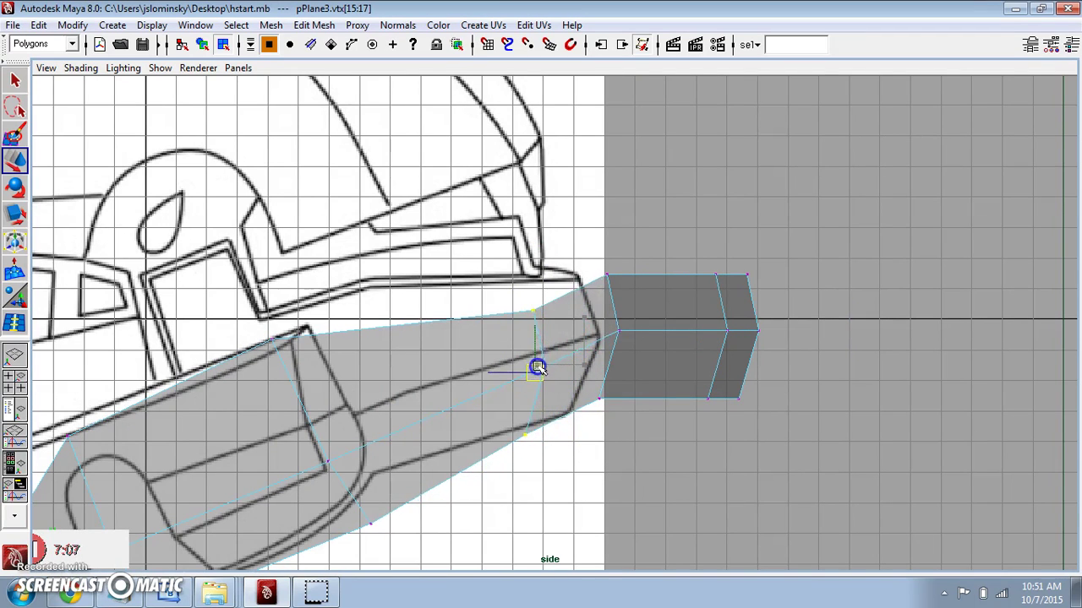
mouse_move(568, 242)
mouse_down()
mouse_move(651, 405)
mouse_move(642, 431)
mouse_up()
drag(609, 338, 583, 356)
Step: Move the column ahead of the guard's rear outline further forward and raise the preceding column's lower vertex to the guard's lower outline
drag(496, 415, 541, 470)
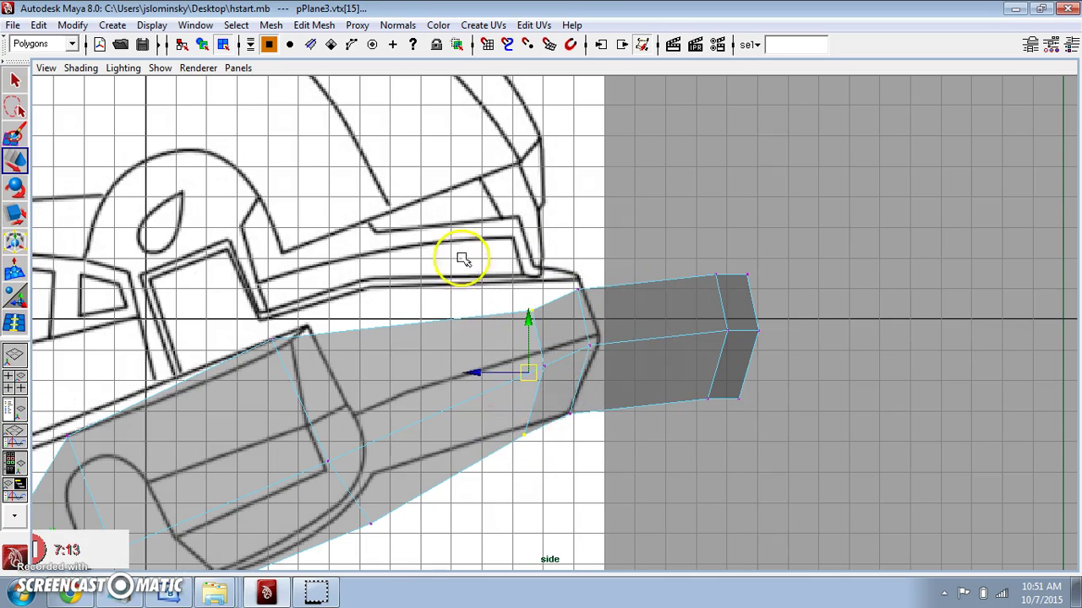
drag(462, 259, 550, 472)
drag(529, 368, 436, 386)
drag(379, 529, 374, 510)
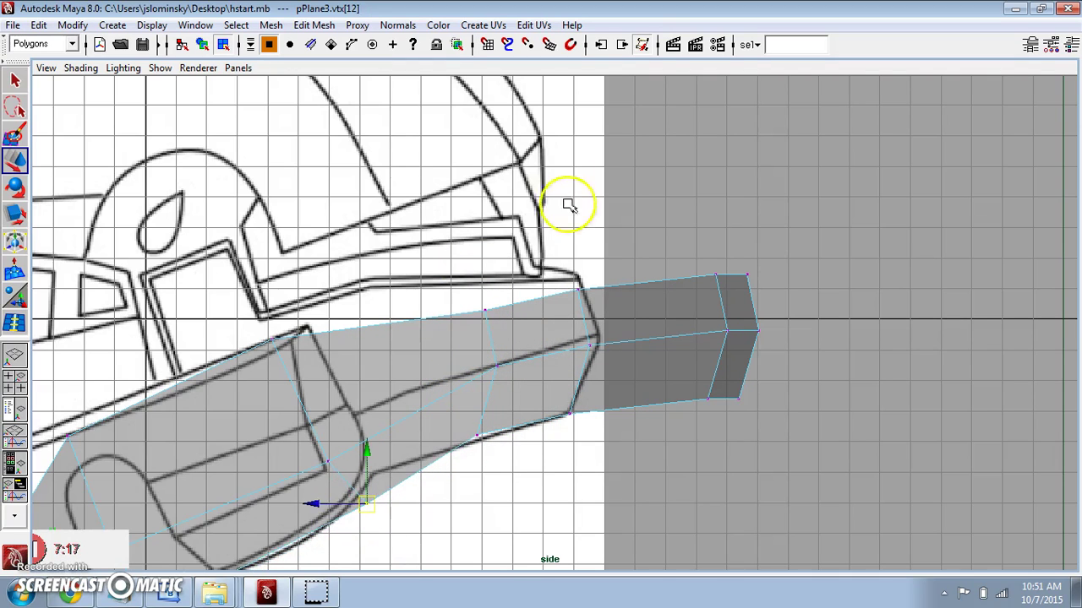
Step: In the side view, move the vertex column at the guard's rear outline forward, and shift the preceding column further forward
drag(545, 256, 614, 433)
drag(578, 353, 545, 351)
drag(445, 287, 482, 488)
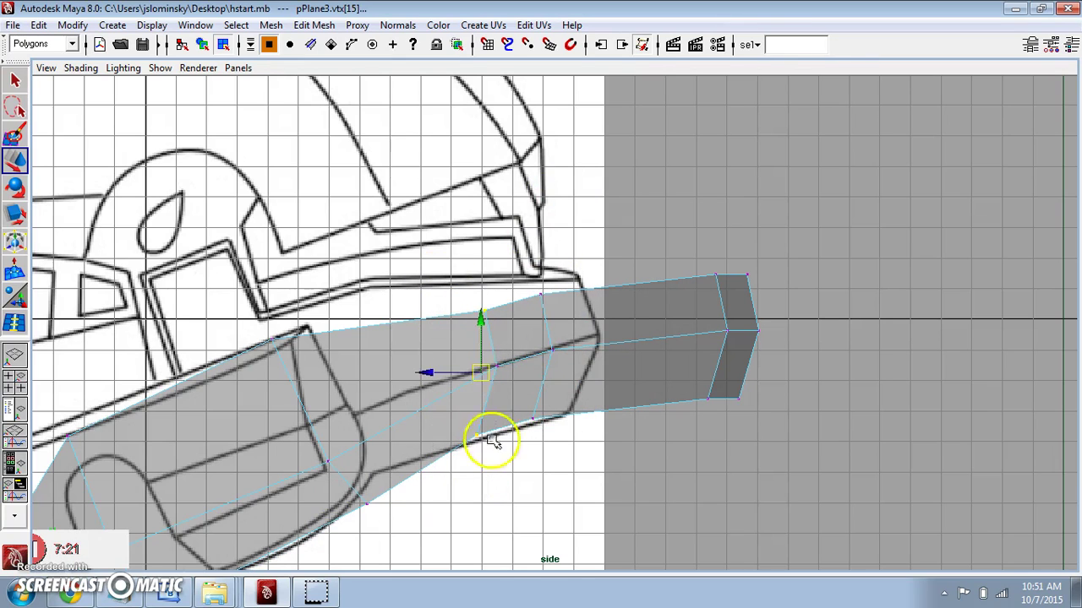
drag(482, 375, 423, 382)
key(ctrl+z)
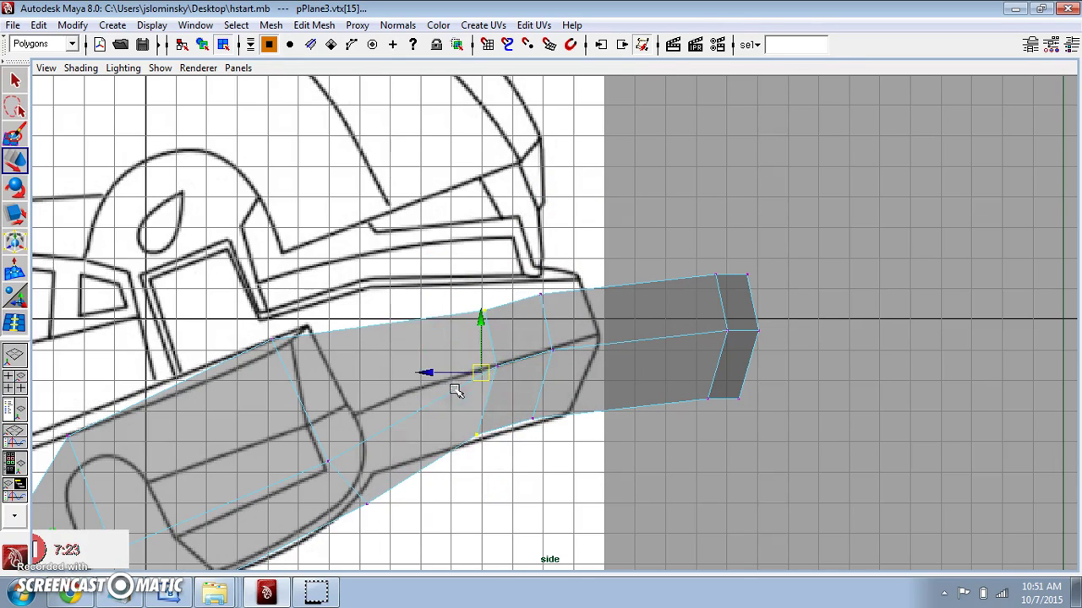
drag(465, 423, 506, 482)
drag(491, 380, 429, 387)
Step: Move the back section's next column forward and bring the last two columns forward to the guard's rear outline
drag(495, 264, 558, 474)
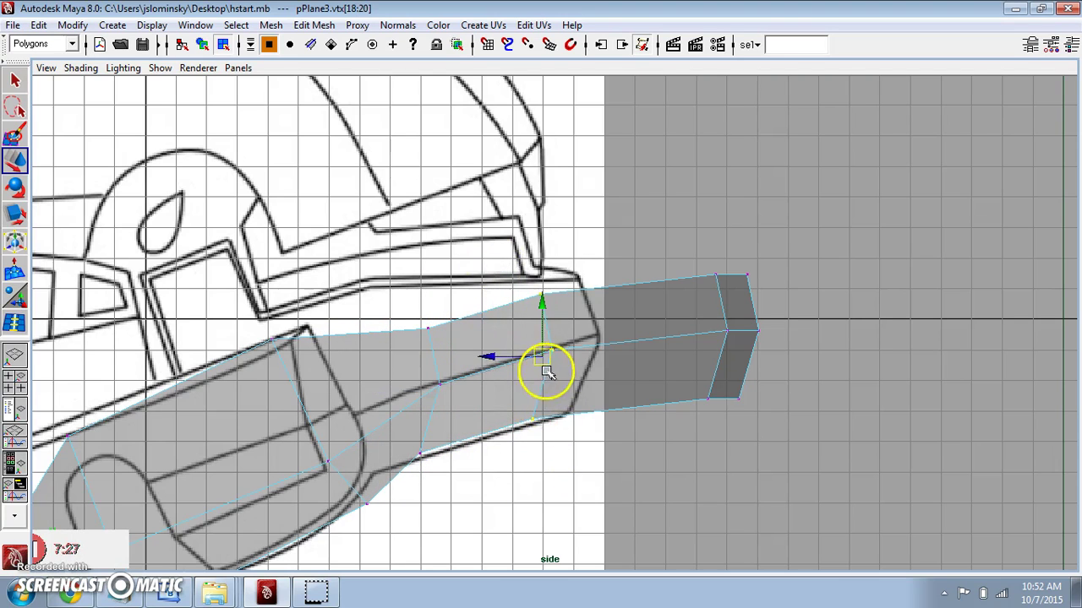
drag(546, 369, 482, 380)
drag(655, 244, 785, 415)
drag(734, 336, 603, 340)
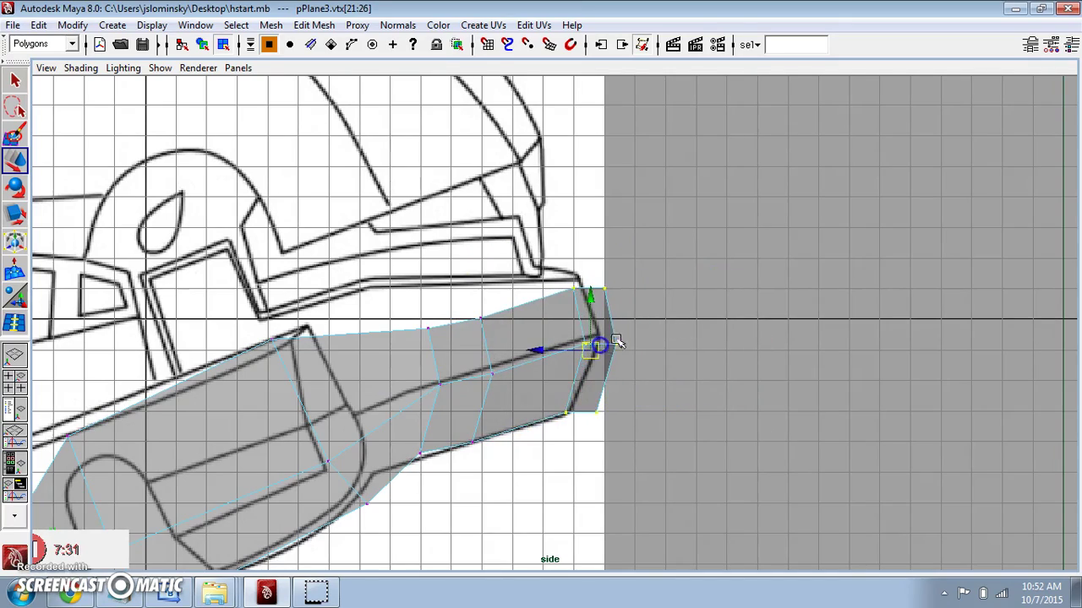
Step: In the maximized front view, move the second-to-last column's three vertices outward to line up vertically with the reference's back panel edge
key(space)
key(space)
key(space)
key(space)
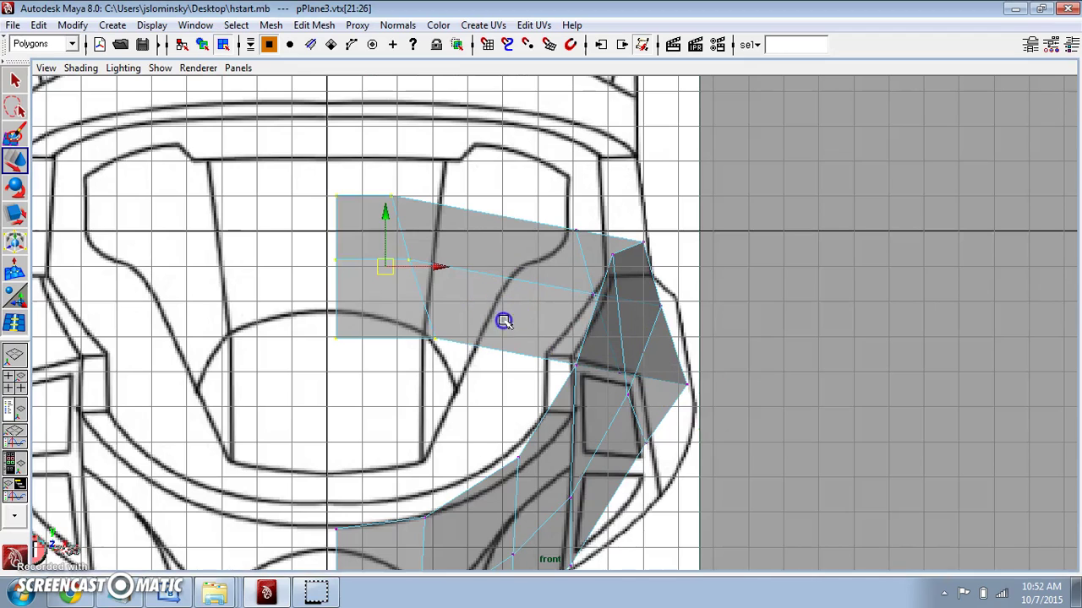
click(435, 340)
scroll(440, 361, down, 3)
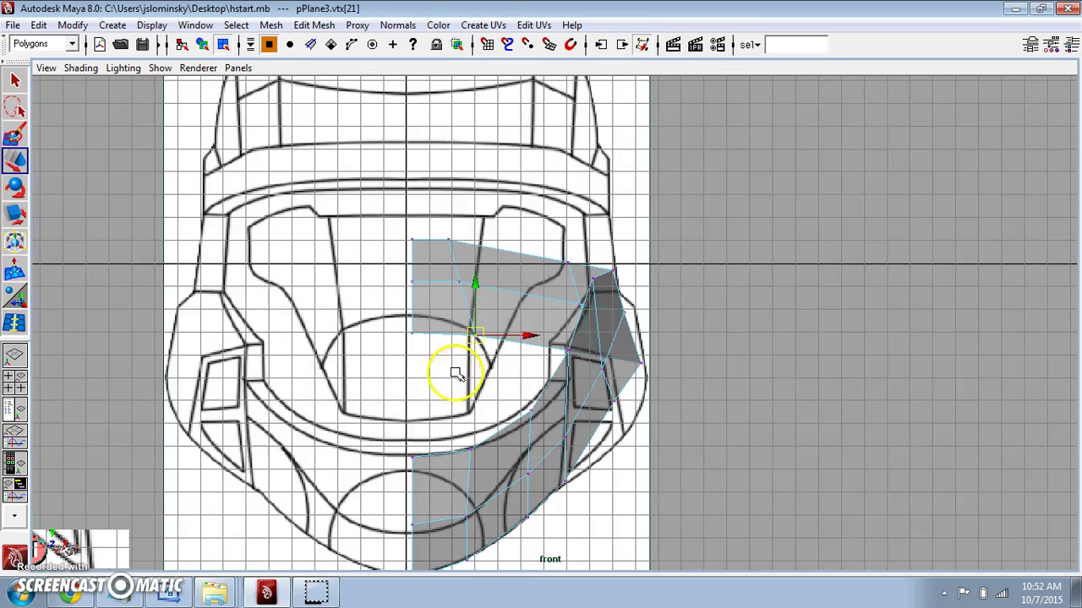
drag(447, 234, 459, 244)
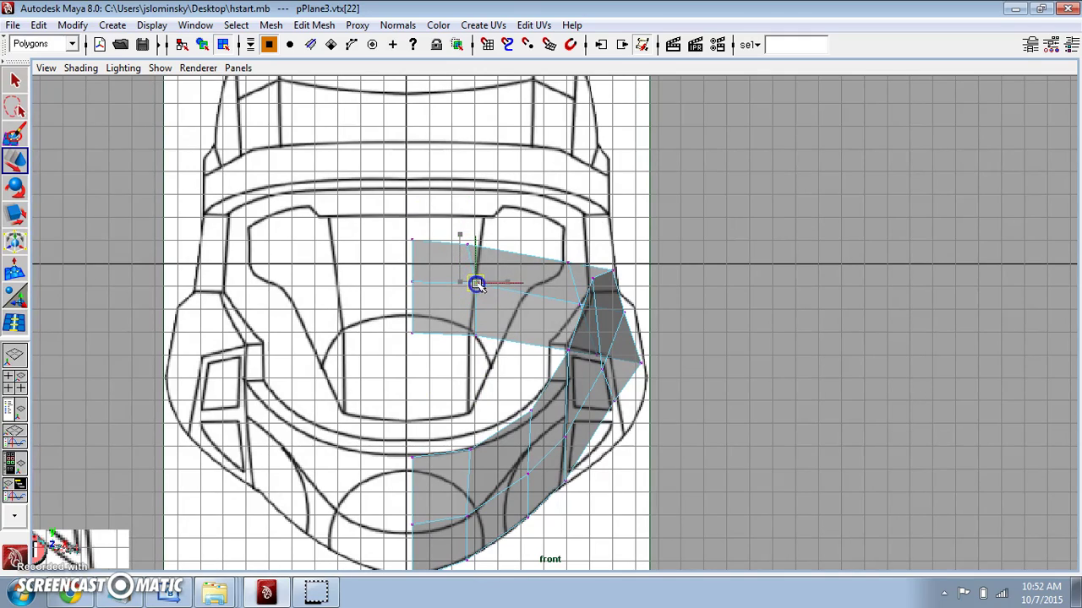
scroll(550, 302, up, 2)
Step: In the side view, slant the column behind the jaw by moving its lower vertex rearward and its upper and middle vertices forward
key(space)
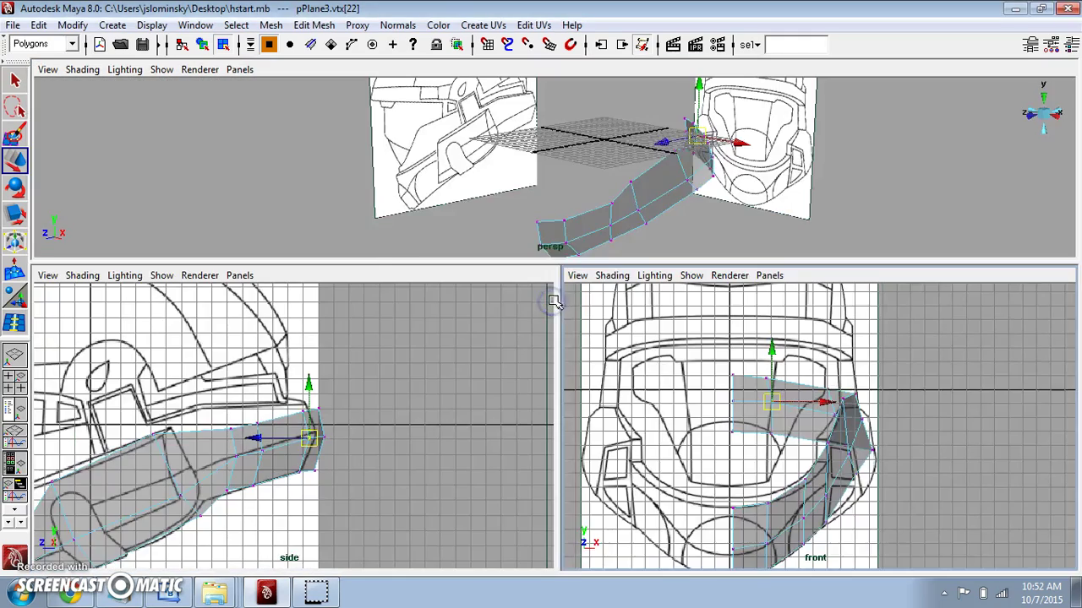
key(space)
alt+drag(623, 253, 532, 297)
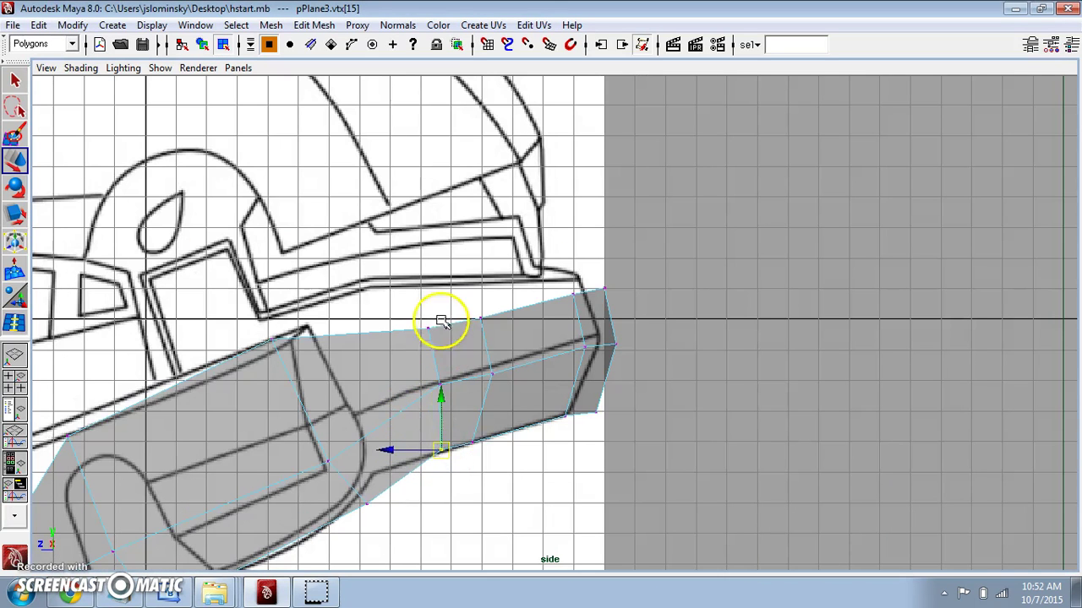
drag(428, 328, 407, 321)
drag(415, 369, 468, 419)
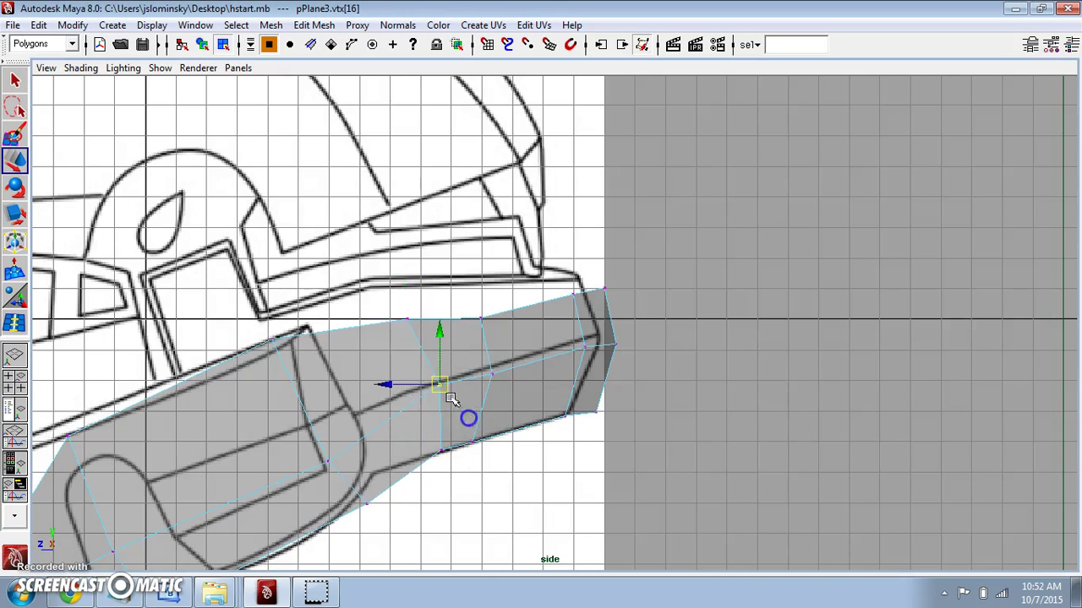
click(434, 458)
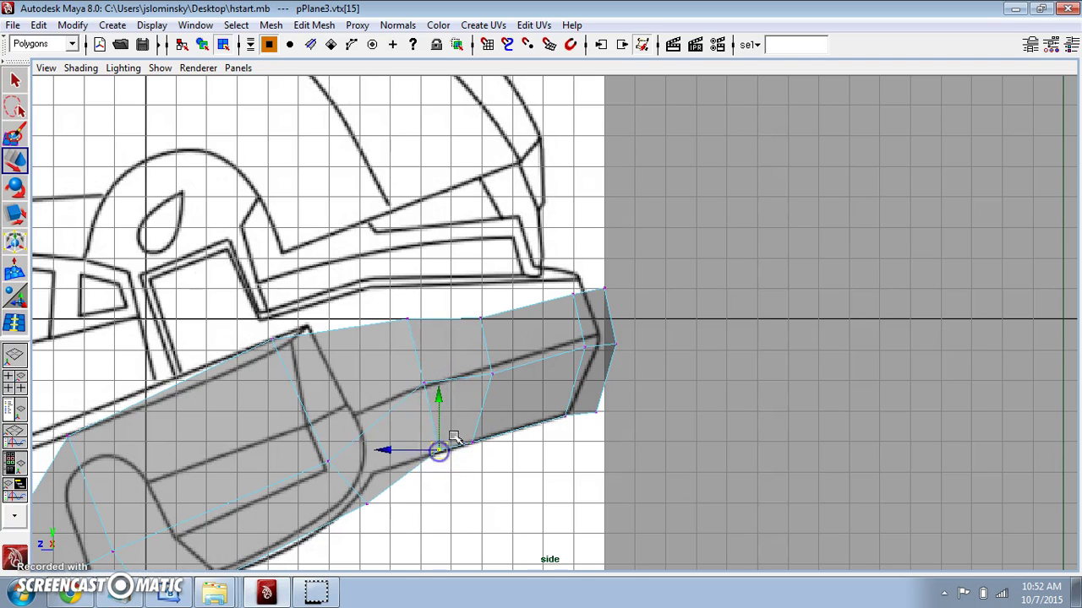
Step: Make the strip's surface opaque and move the next column's lower vertex rearward along the guard's lower outline
right_drag(496, 355, 588, 548)
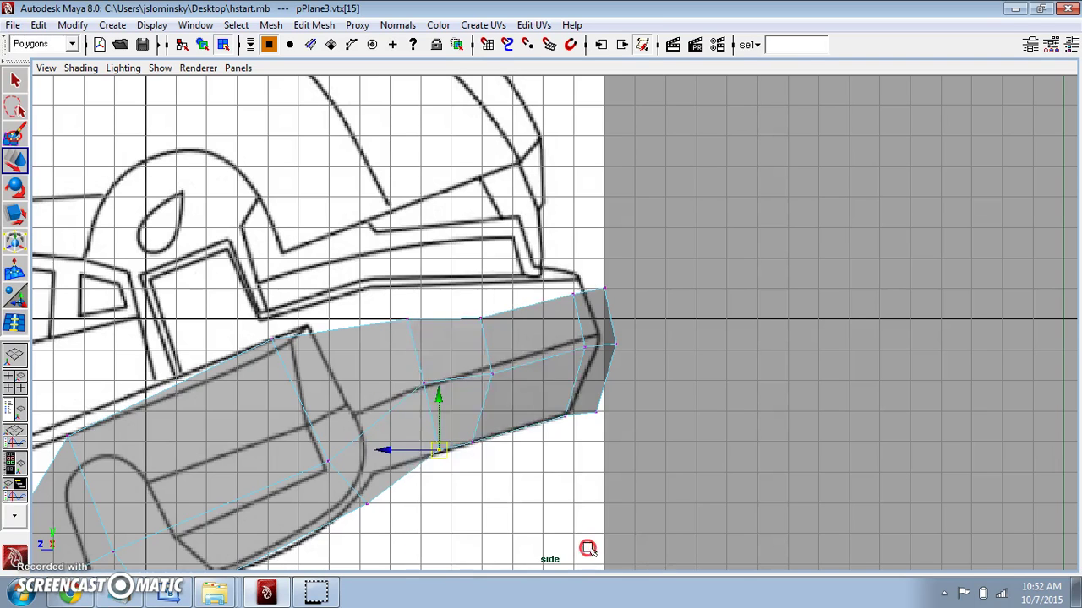
scroll(601, 414, down, 2)
click(601, 414)
drag(475, 409, 501, 423)
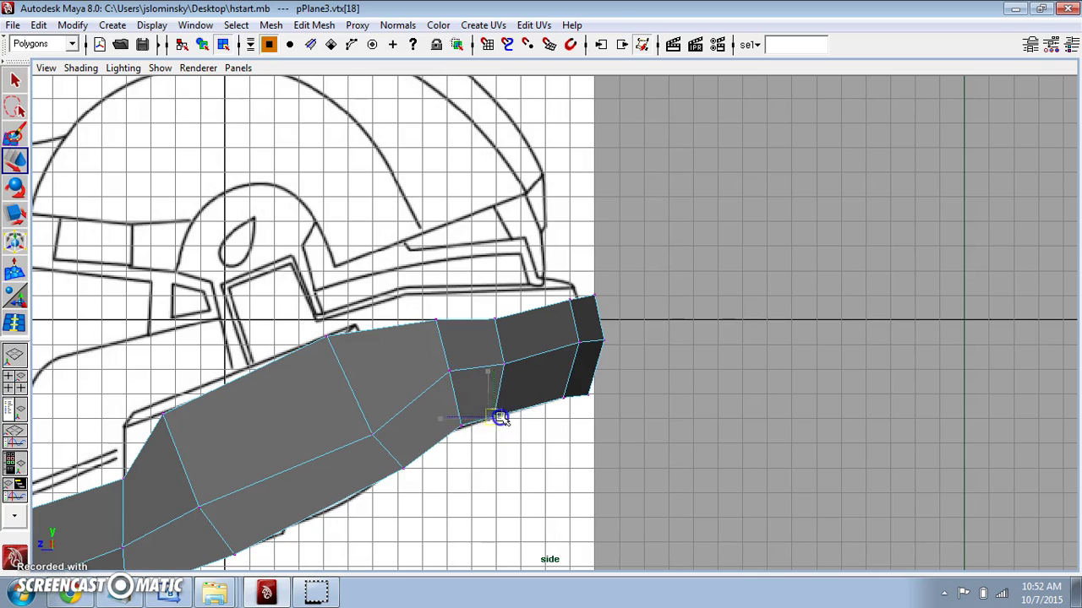
Step: Raise the middle-row vertices from the rear of the jaw to the back end to smooth the strip's middle edge line
scroll(518, 414, up, 2)
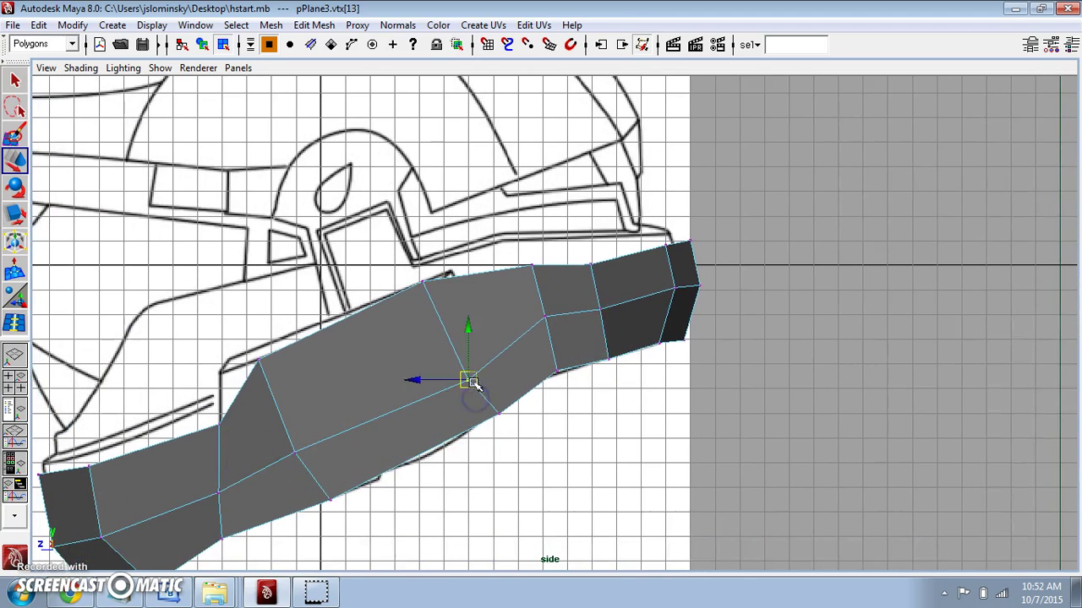
drag(473, 385, 467, 369)
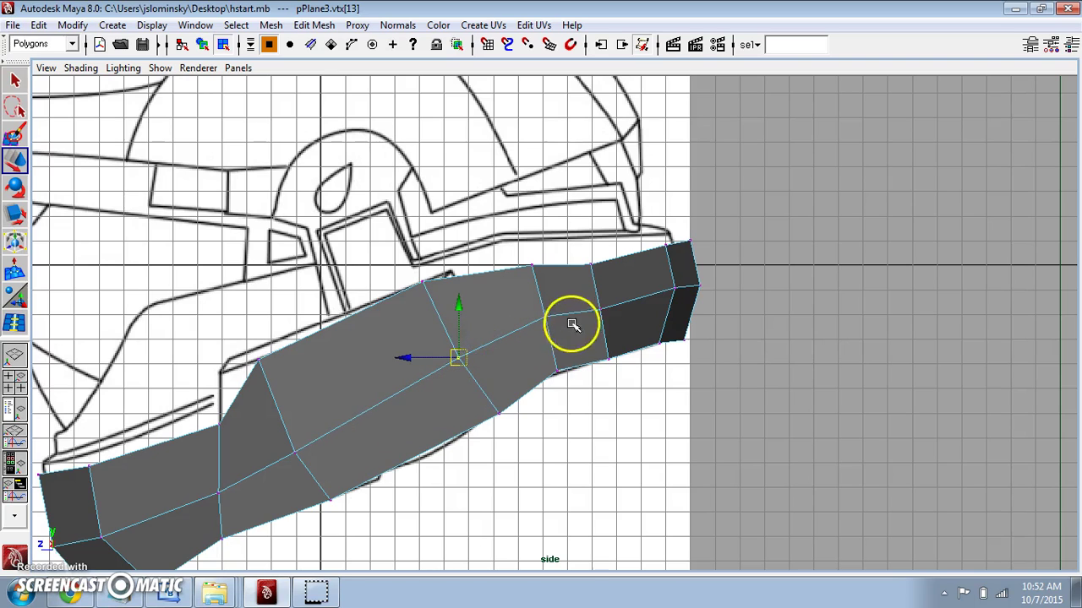
drag(585, 296, 630, 321)
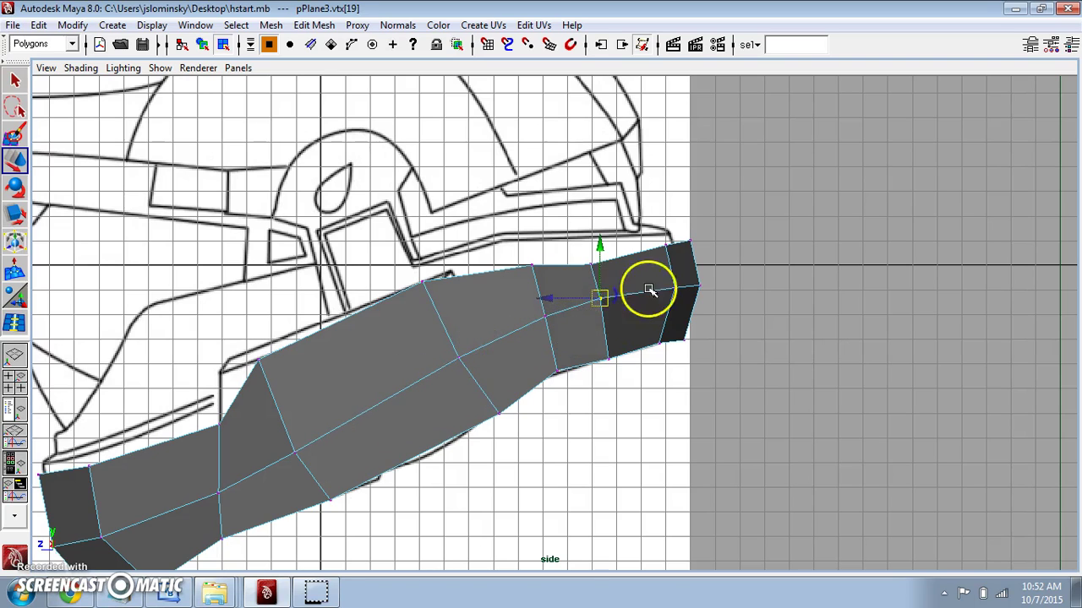
drag(731, 299, 687, 290)
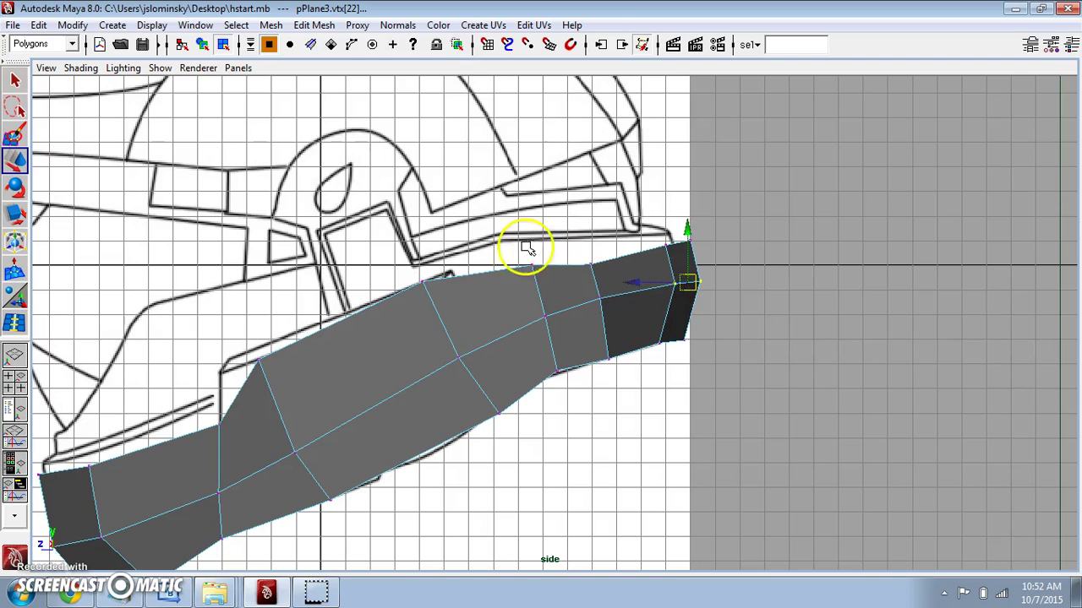
Step: Lower the upper-edge vertices along the jaw and shift them rearward to straighten the strip's upper edge
drag(550, 272, 542, 271)
drag(397, 264, 437, 299)
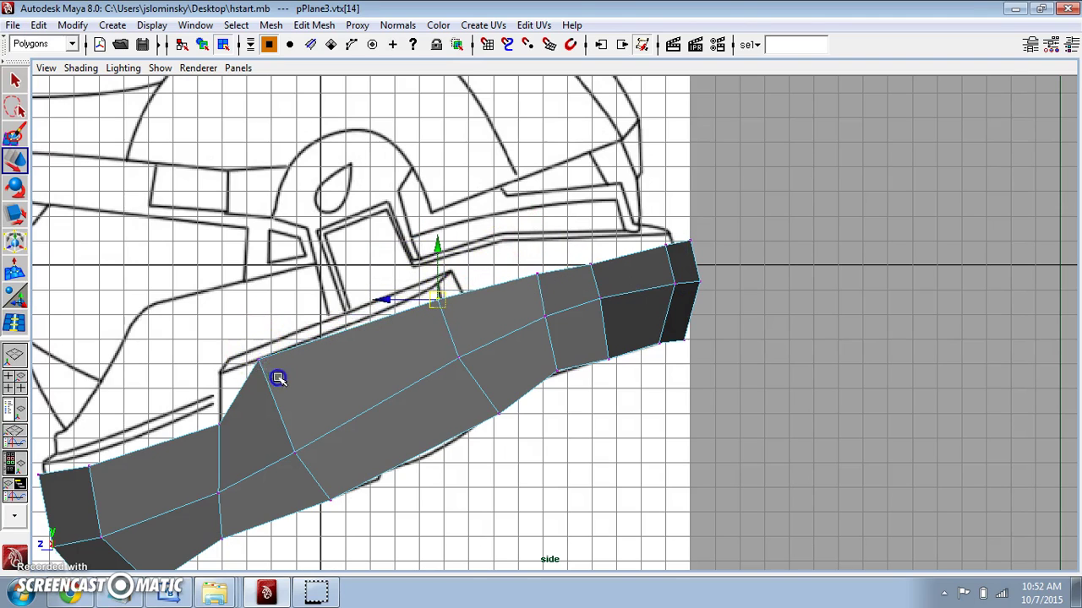
drag(278, 378, 280, 379)
drag(259, 362, 280, 387)
Step: Fit the chin's second column, shifting its middle vertex rearward and raising its upper vertex and the front upper vertex to the outline
alt+middle_drag(344, 414, 499, 255)
drag(257, 450, 300, 428)
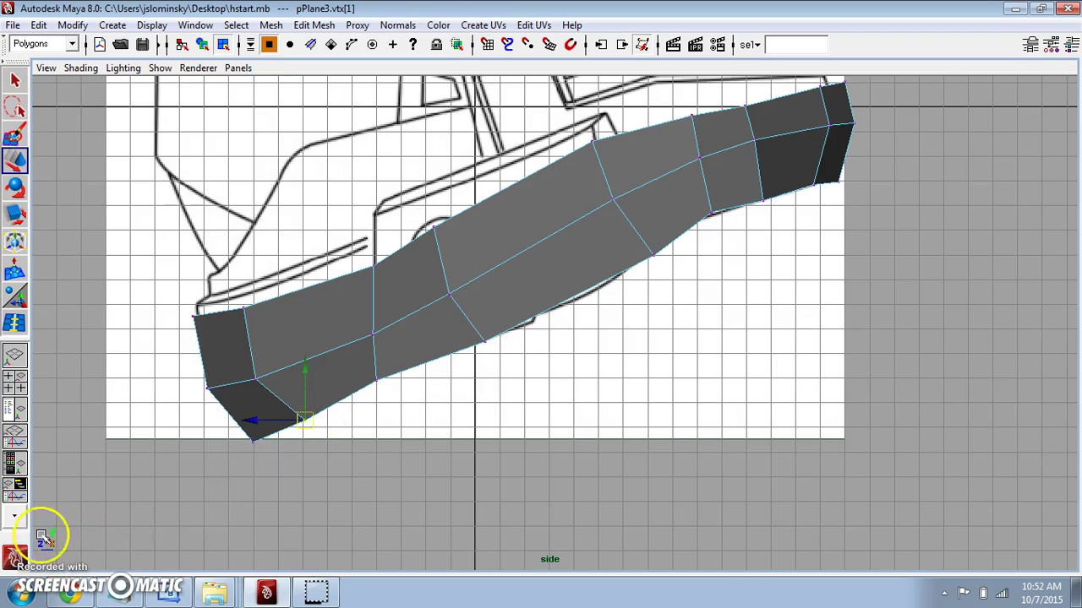
click(259, 379)
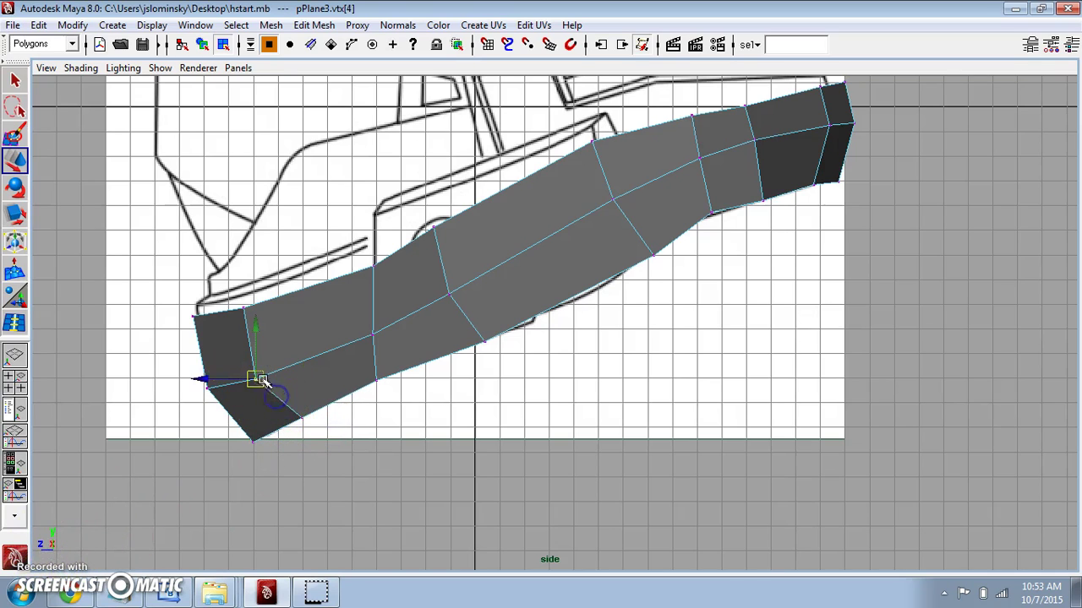
drag(255, 380, 276, 376)
drag(246, 327, 242, 297)
click(245, 310)
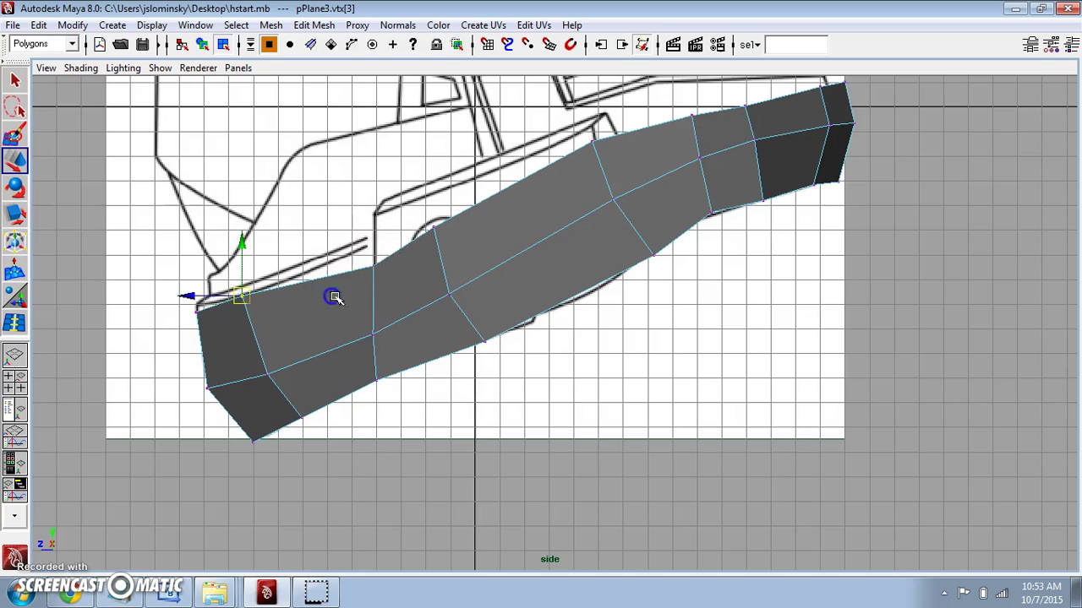
Step: Slant the third column by moving its upper vertex forward onto the guard's upper outline and its lower vertex slightly rearward
click(372, 268)
drag(370, 267, 359, 260)
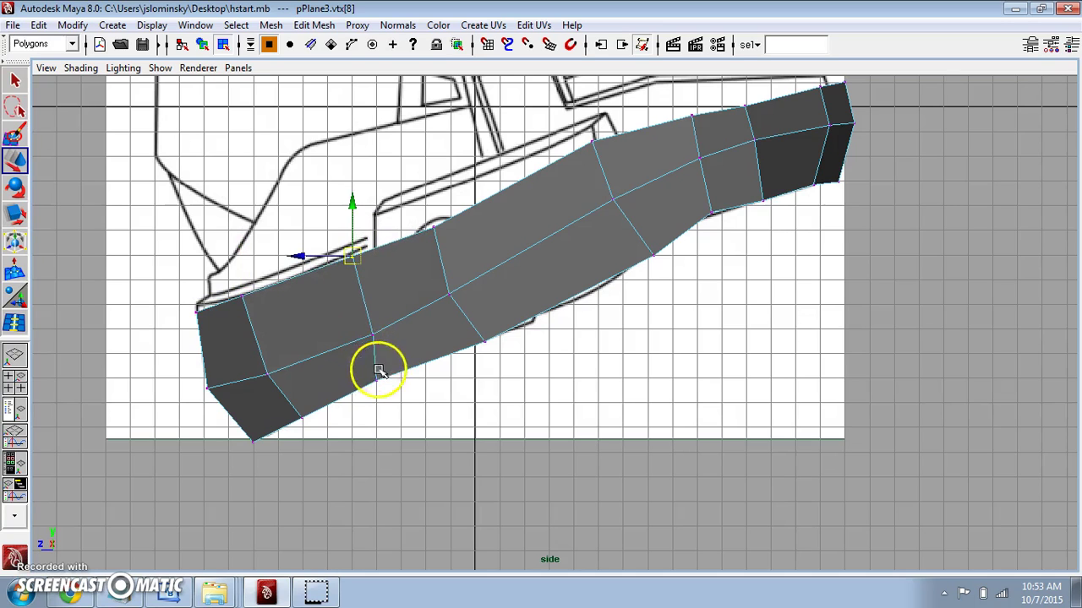
drag(379, 382, 384, 377)
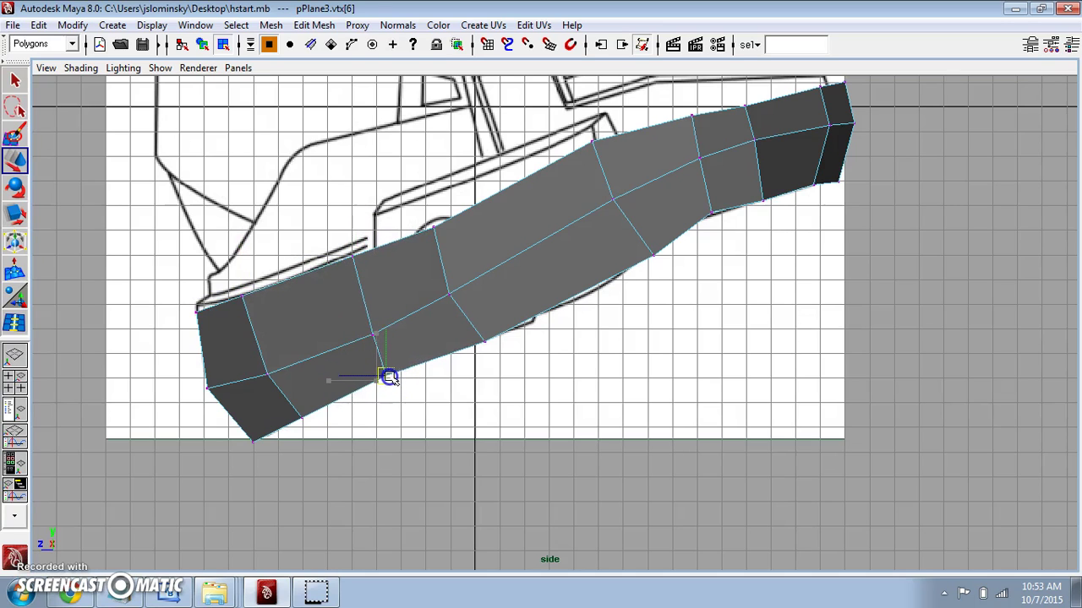
Step: Nudge the middle vertices of the jaw columns slightly rearward to even out the strip's middle edge line
click(450, 293)
drag(450, 293, 460, 295)
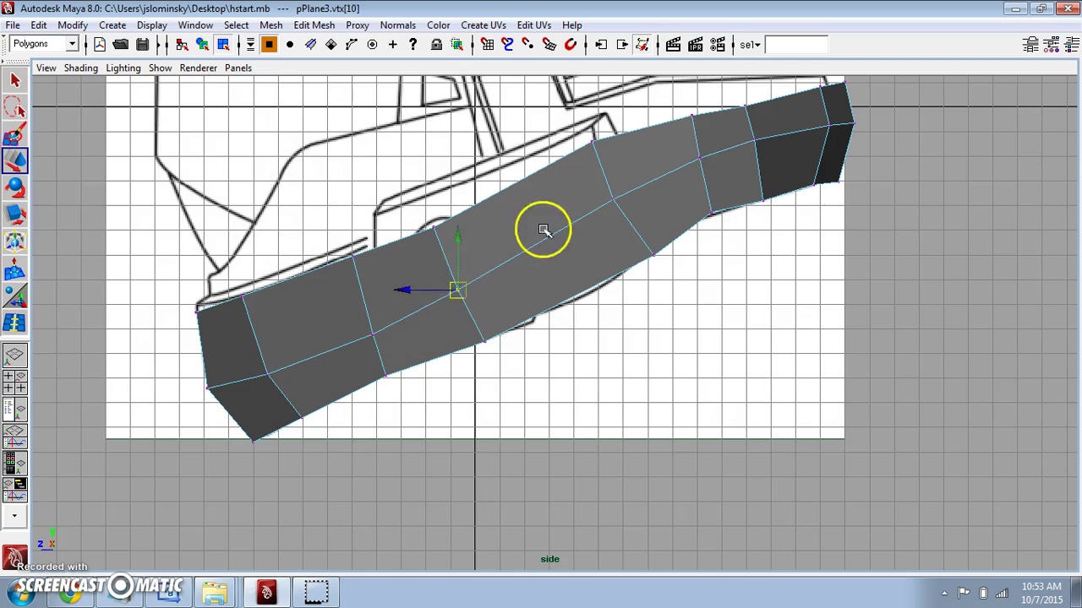
alt+middle_drag(543, 230, 321, 375)
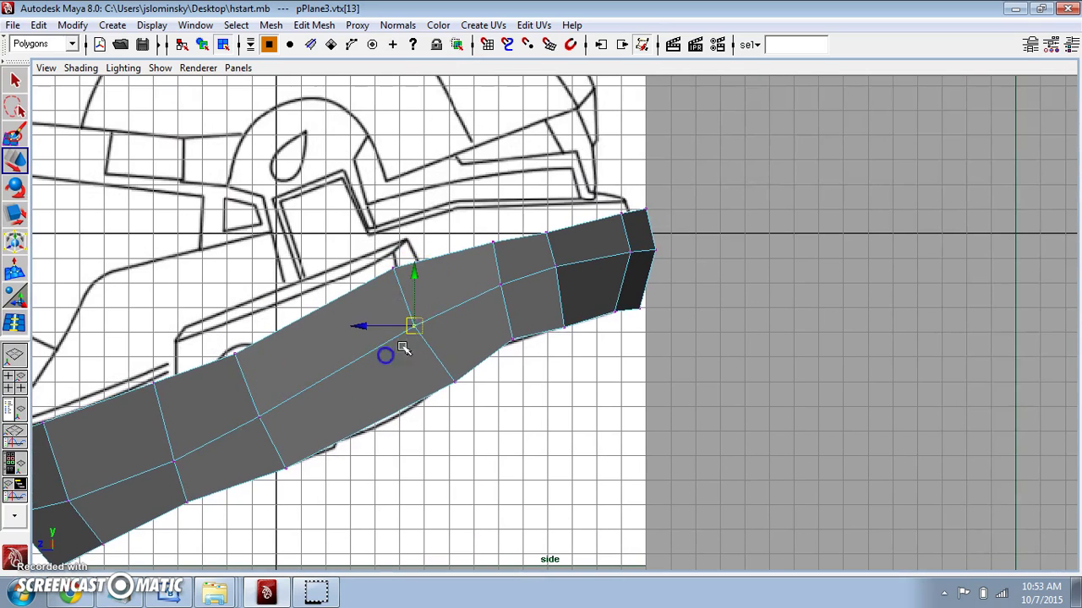
drag(417, 323, 418, 322)
click(500, 289)
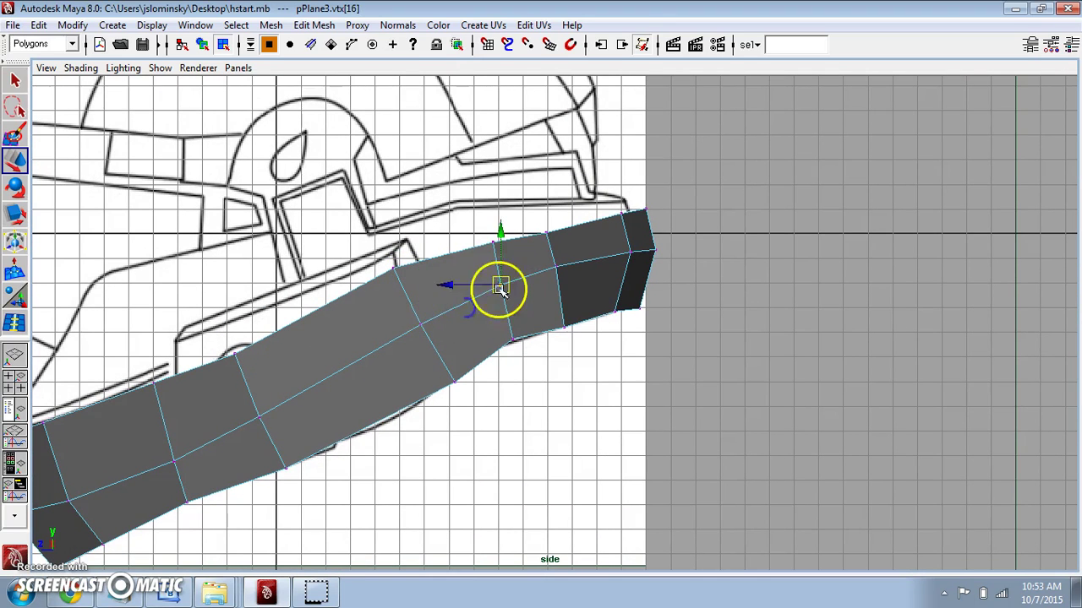
drag(707, 288, 568, 384)
Step: In the maximized perspective view, adjust the second-to-last column's lower vertex and the upper vertex of the column behind the jaw
key(space)
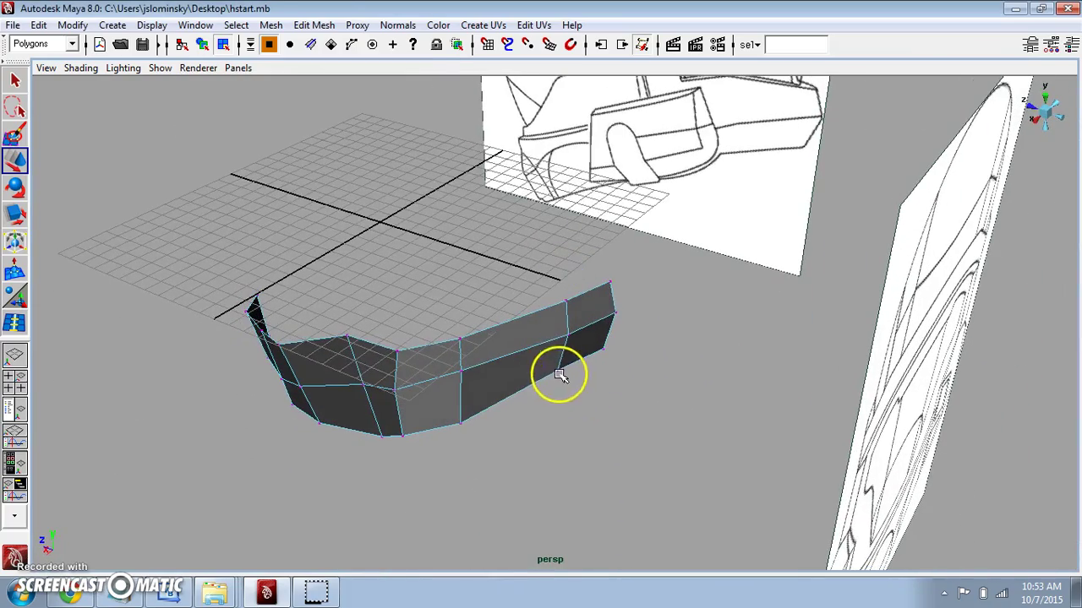
click(560, 375)
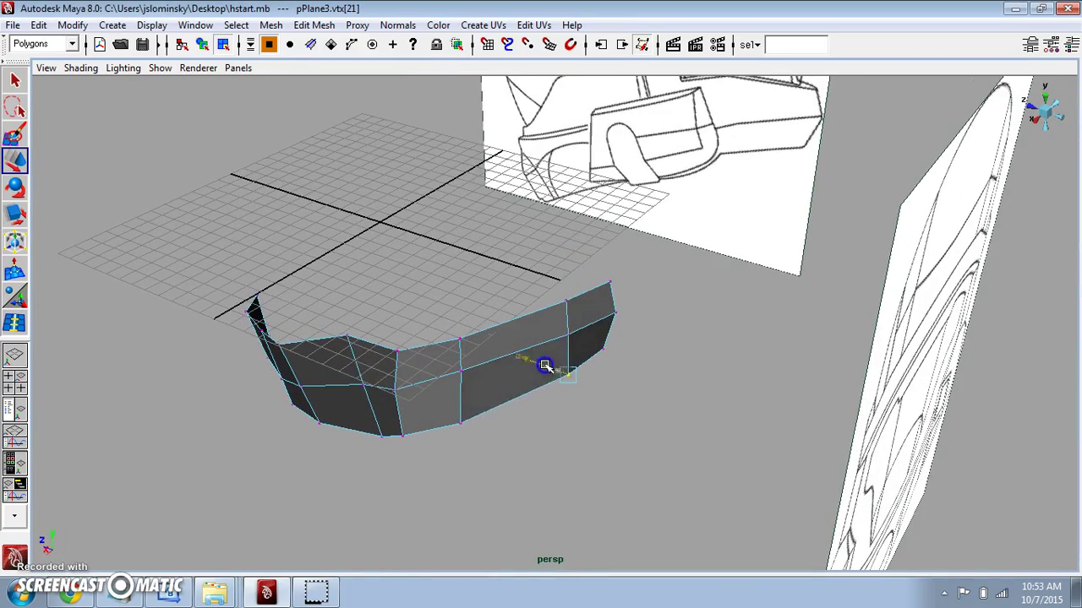
click(587, 440)
alt+drag(587, 440, 763, 304)
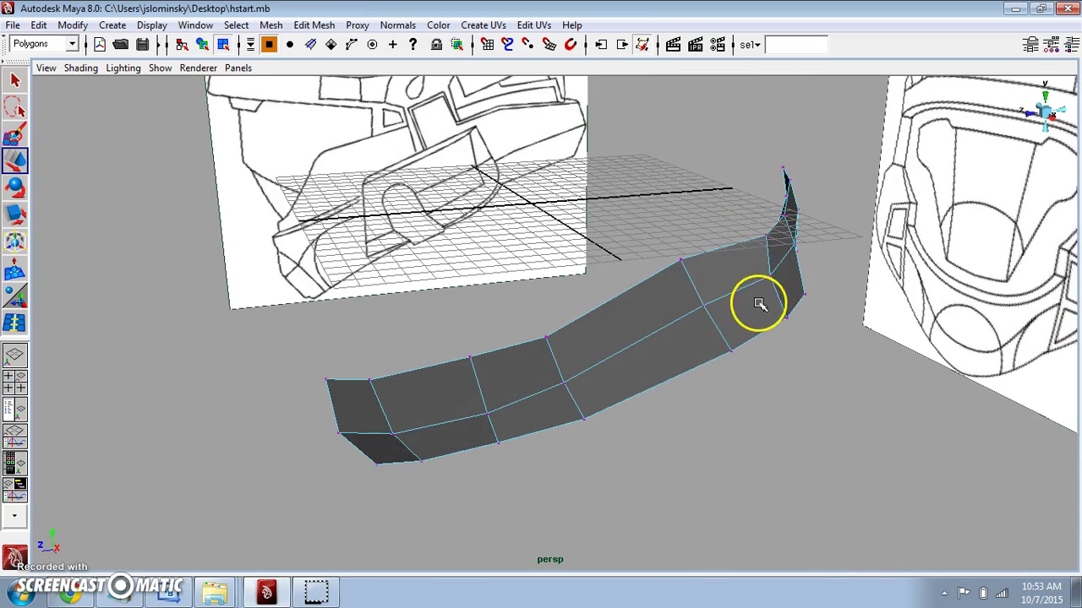
click(765, 238)
alt+drag(745, 267, 741, 278)
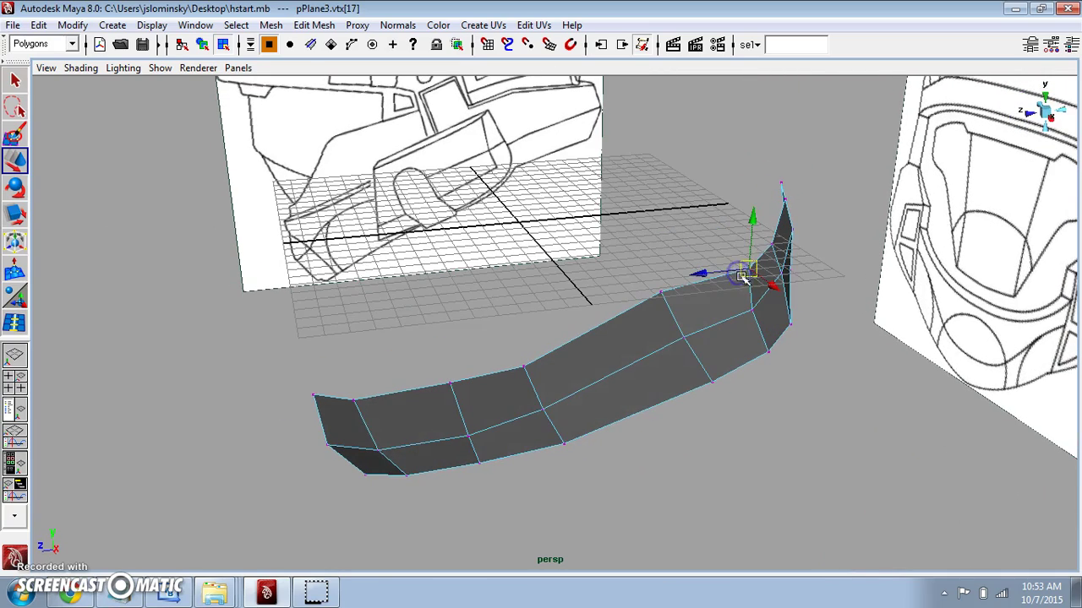
click(670, 271)
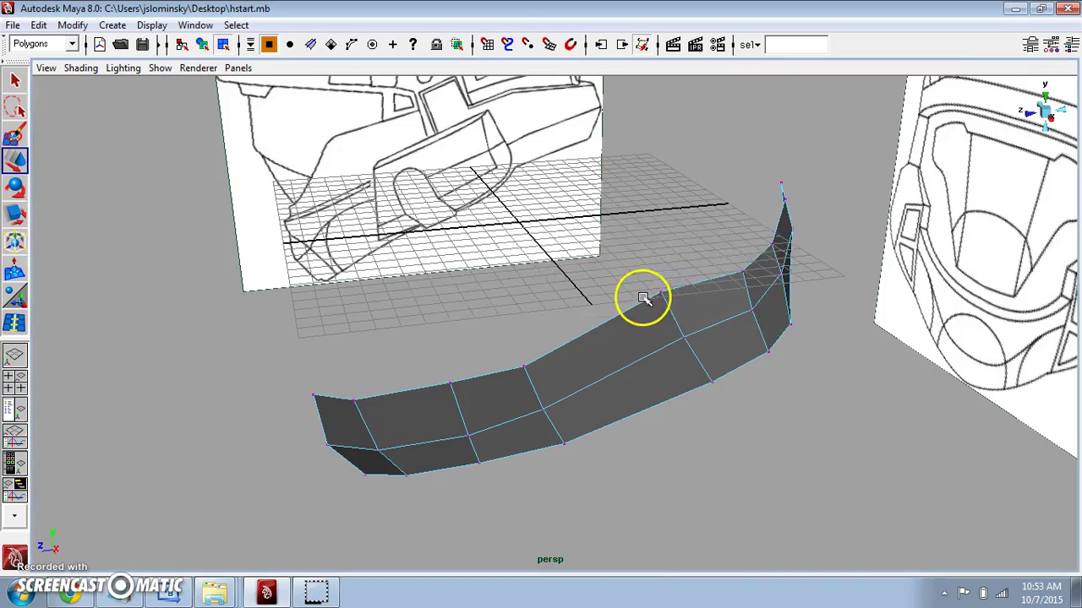
Step: In the side view, shift the jaw column in front of the long middle section slightly rearward and up
key(space)
key(space)
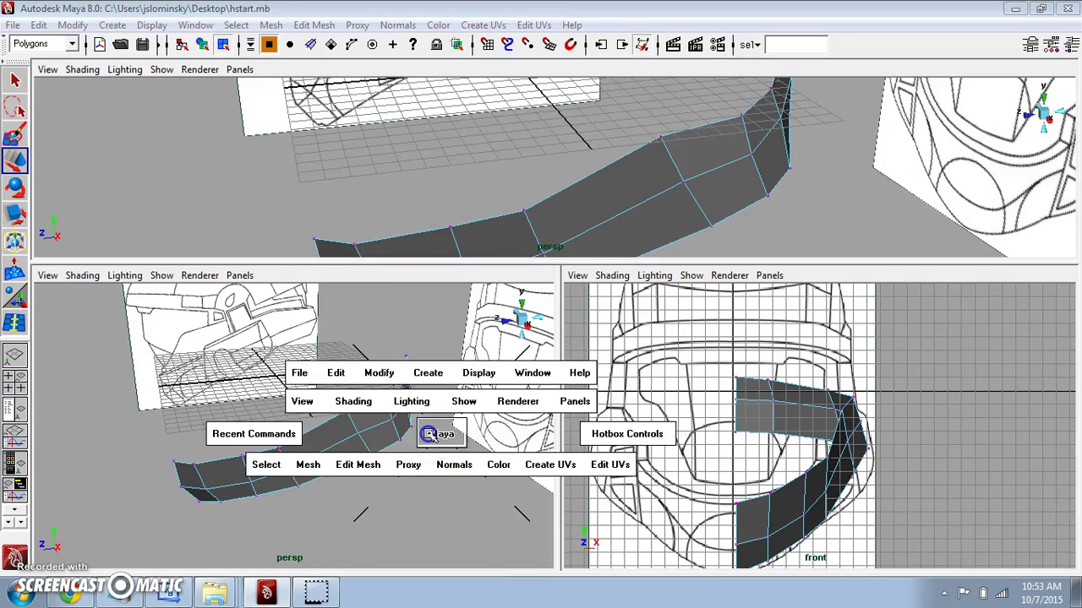
drag(495, 429, 414, 435)
scroll(414, 435, down, 2)
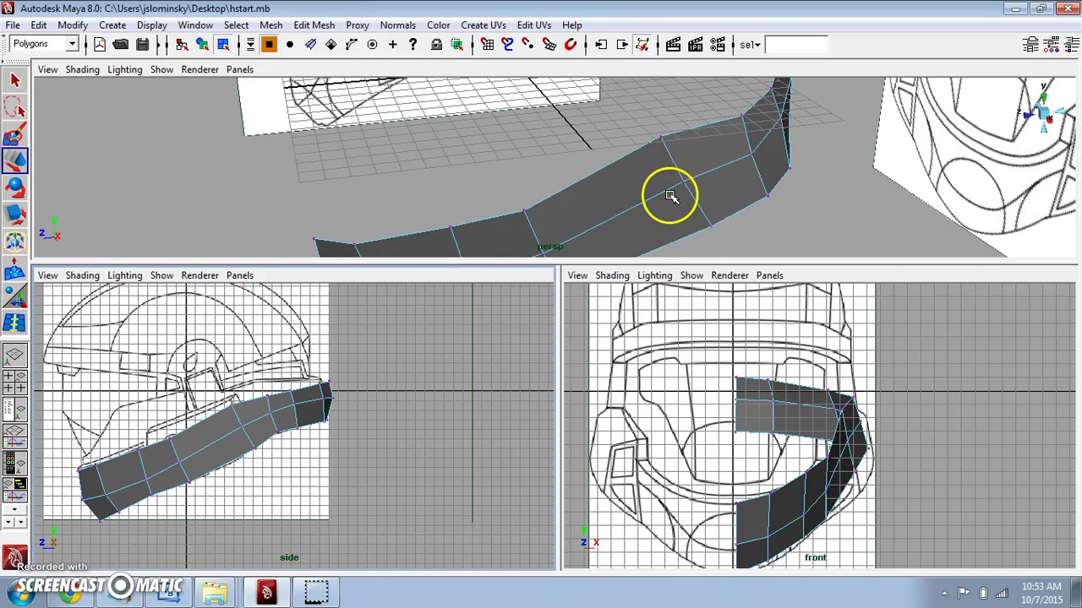
scroll(674, 195, down, 2)
alt+middle_drag(335, 470, 393, 496)
scroll(363, 404, up, 1)
scroll(393, 496, up, 2)
click(317, 460)
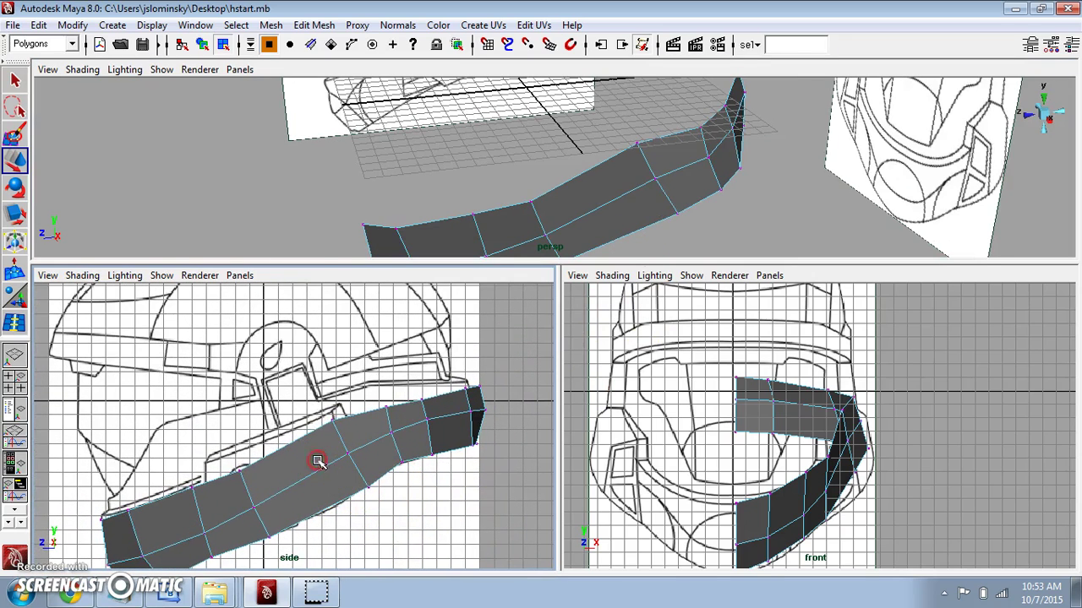
drag(276, 551, 276, 550)
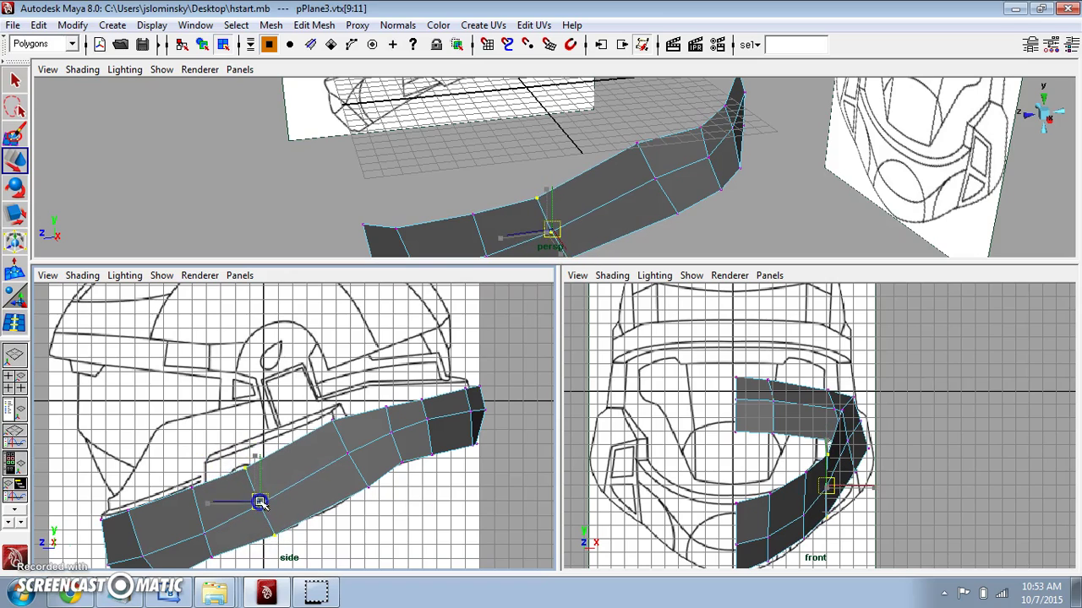
Step: In the maximized side view, raise the upper edge of the long middle section slightly toward the reference outline
key(space)
scroll(481, 427, down, 2)
right_drag(580, 295, 580, 261)
click(551, 353)
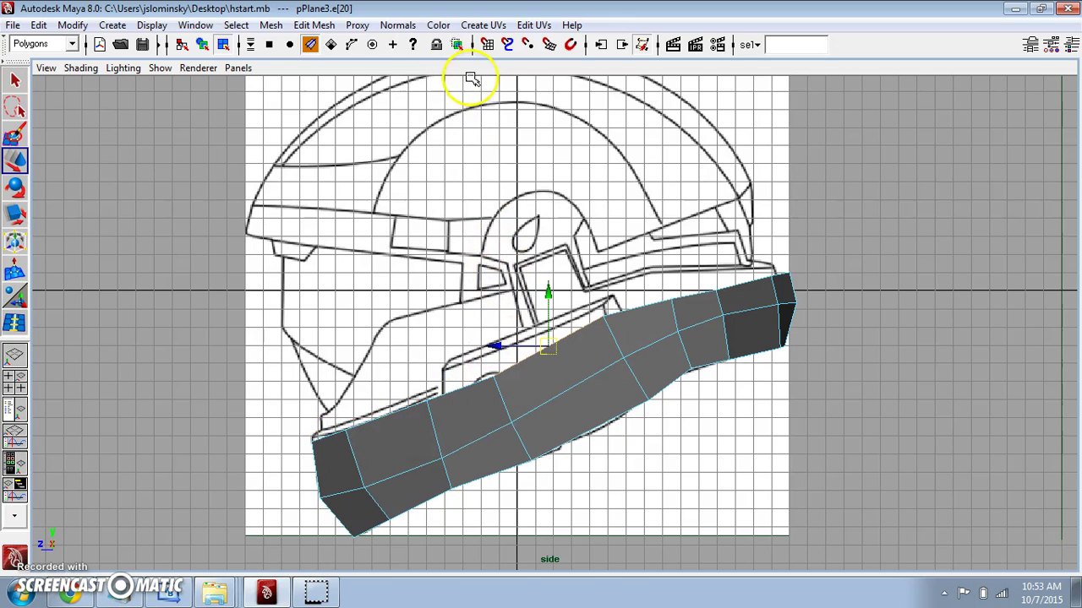
scroll(612, 313, up, 1)
alt+middle_drag(551, 378, 598, 349)
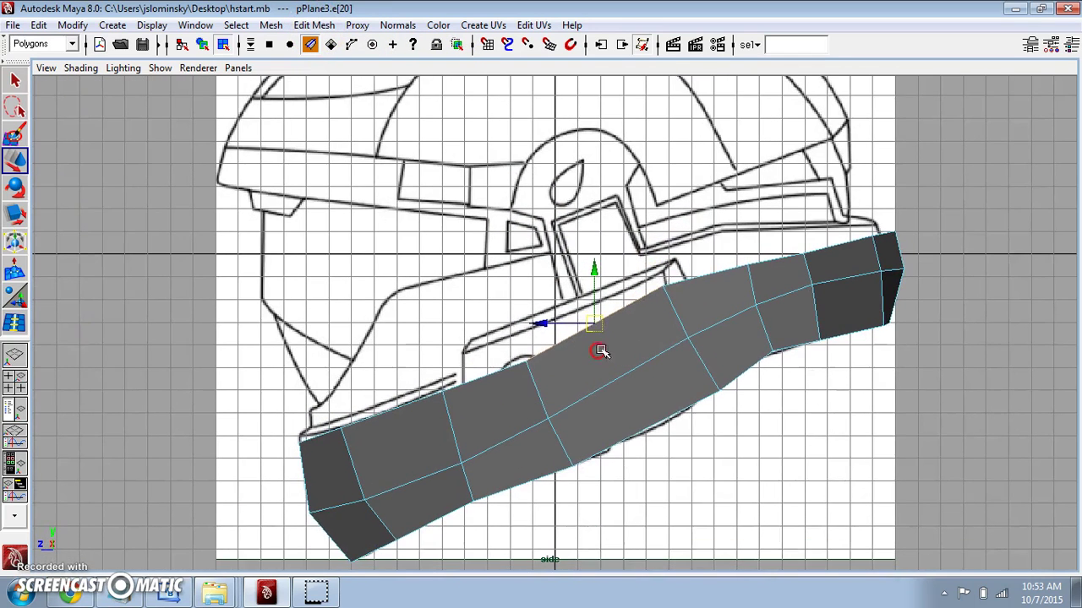
drag(595, 326, 592, 318)
click(670, 290)
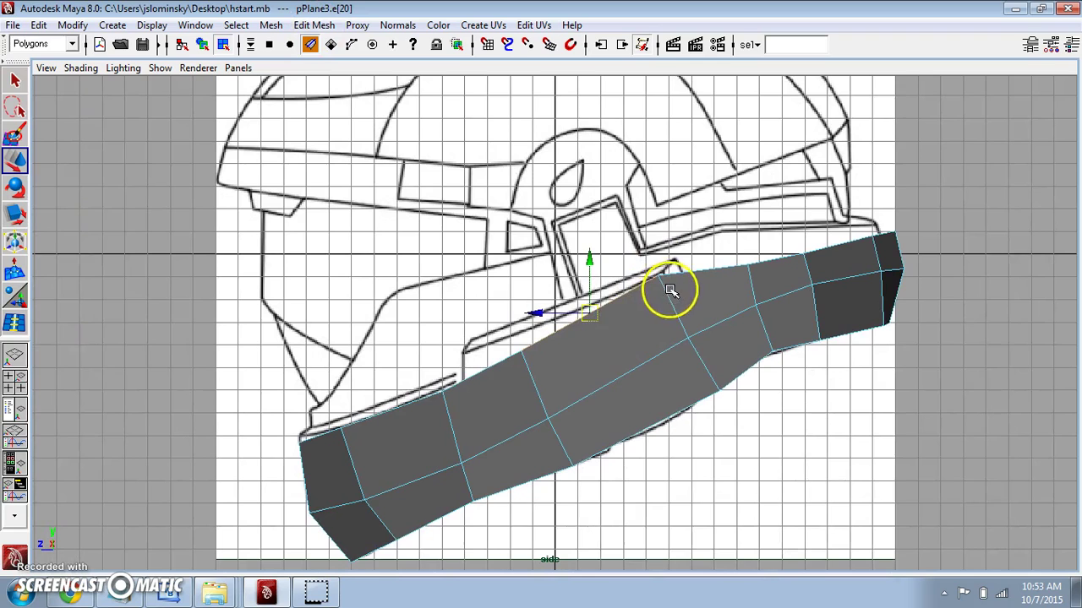
Step: Move the upper vertex at the long section's rear end onto the outline corner and nudge the column's middle vertex rearward and up
right_drag(673, 289, 635, 285)
drag(676, 264, 644, 288)
drag(660, 276, 672, 265)
drag(687, 343, 691, 339)
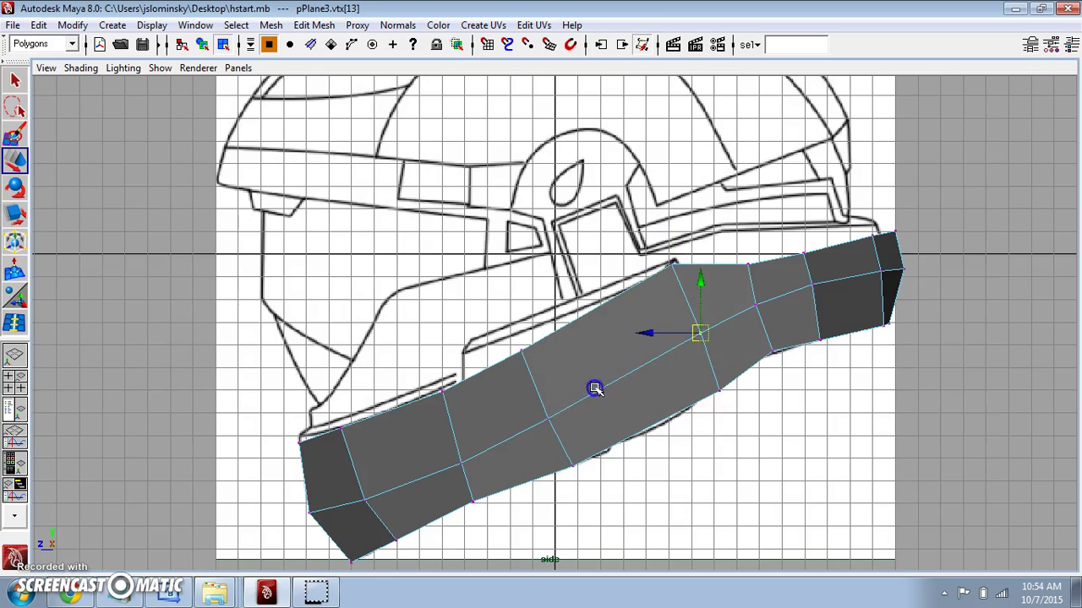
scroll(560, 382, down, 3)
scroll(572, 376, up, 1)
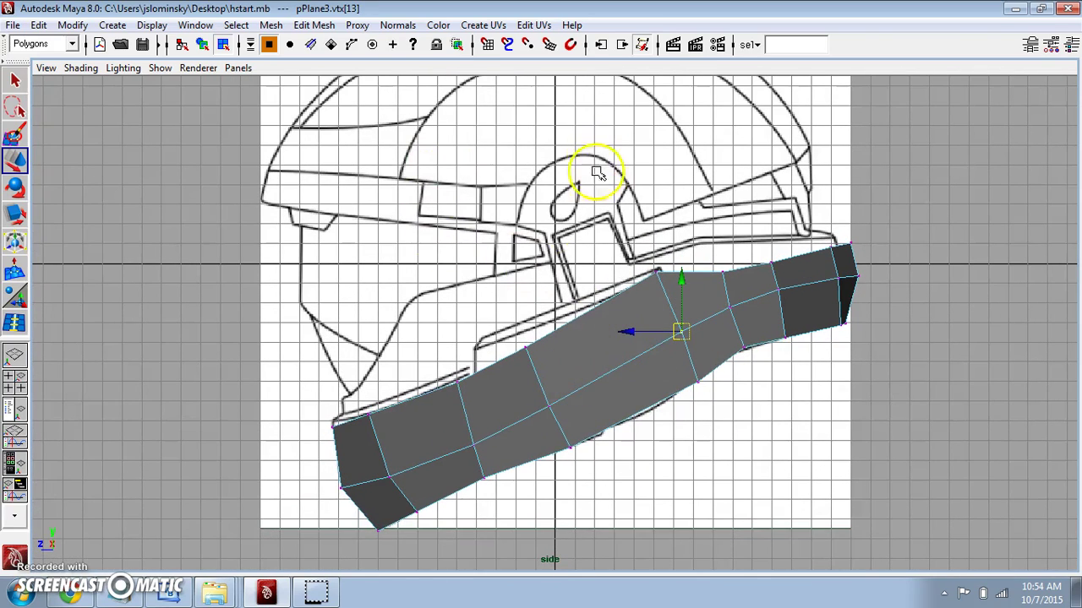
alt+middle_drag(594, 200, 591, 258)
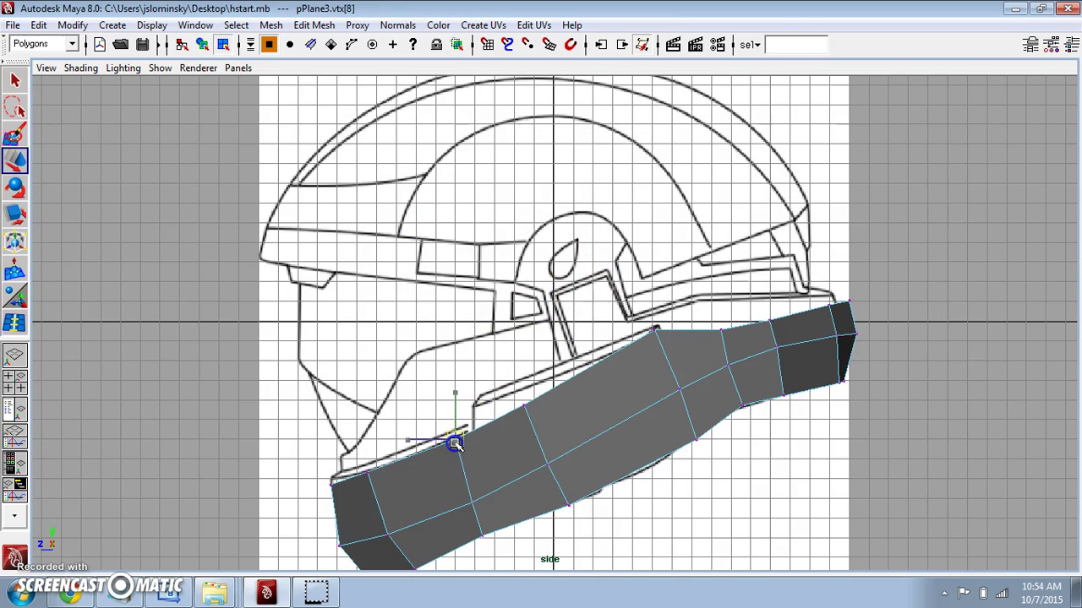
Step: In the perspective view, move the upper vertex at the long section's rear end slightly outward along X
key(space)
drag(481, 393, 608, 380)
click(714, 407)
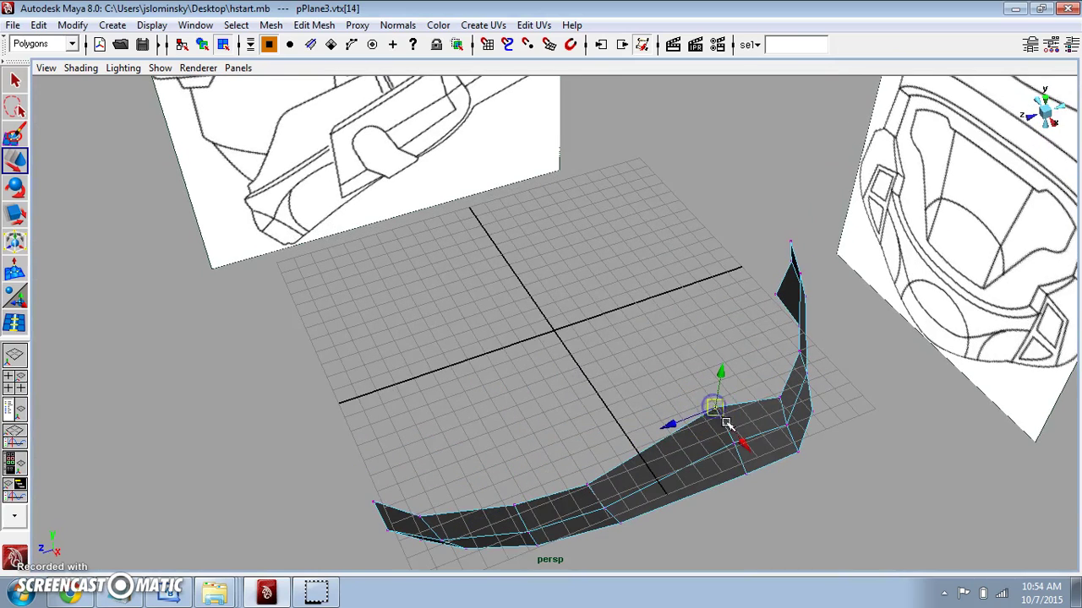
middle_drag(742, 440, 755, 450)
alt+drag(646, 395, 673, 361)
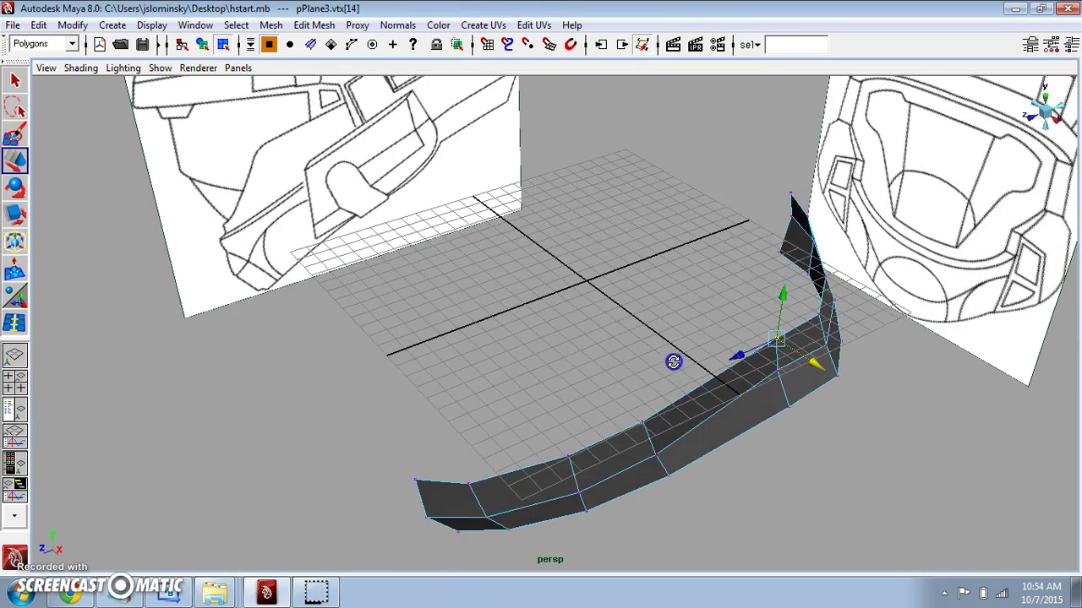
Step: Extrude all edges along the guard's upper border, from chin to back, inward to form a narrow ledge
right_drag(540, 475, 541, 269)
click(455, 483)
shift+click(520, 470)
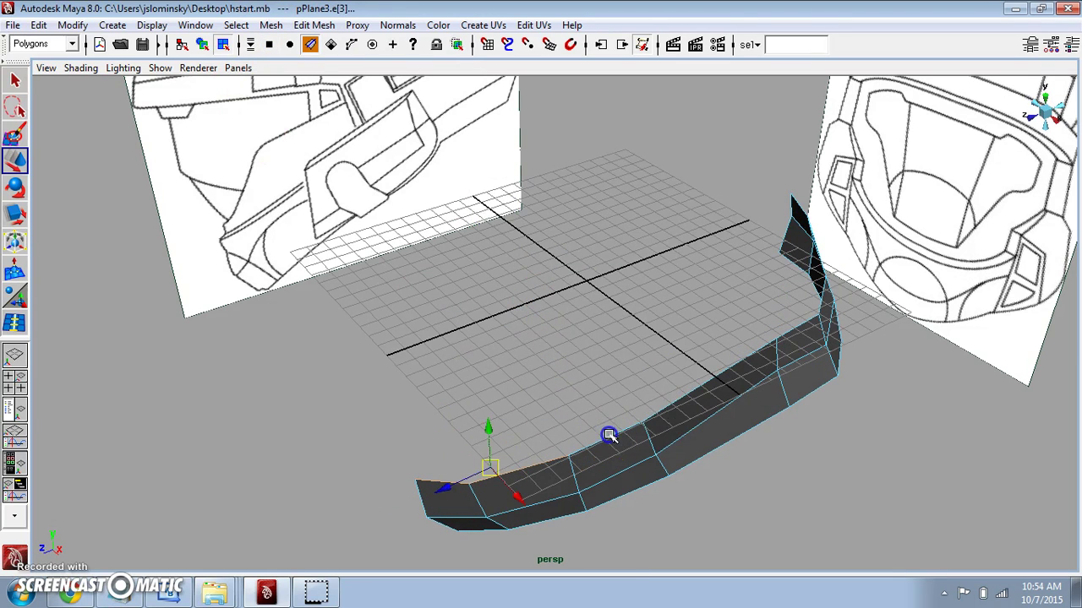
alt+drag(707, 396, 611, 386)
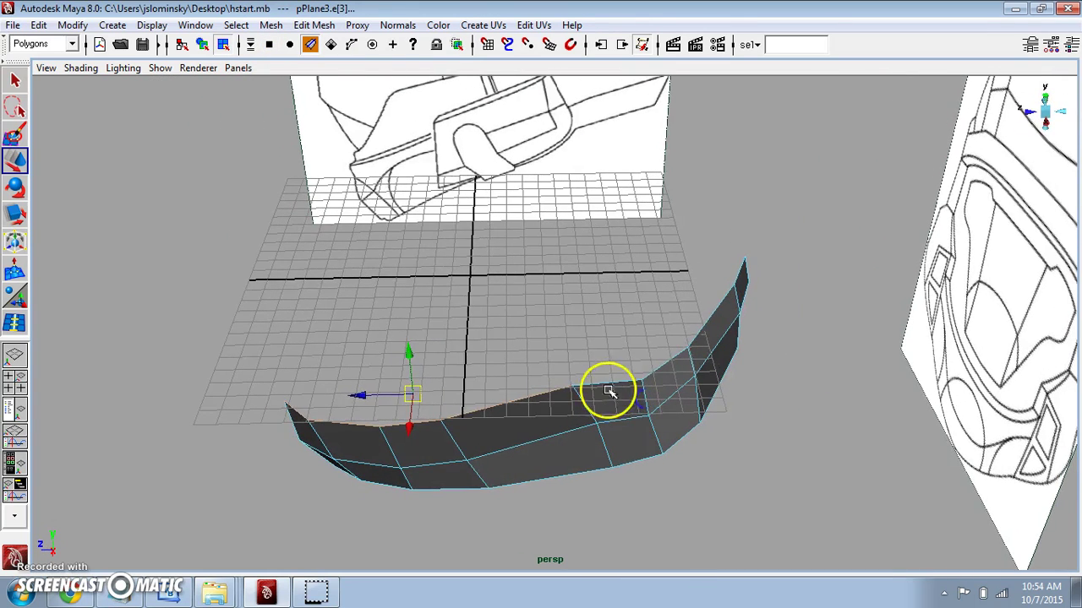
shift+click(662, 363)
shift+click(701, 325)
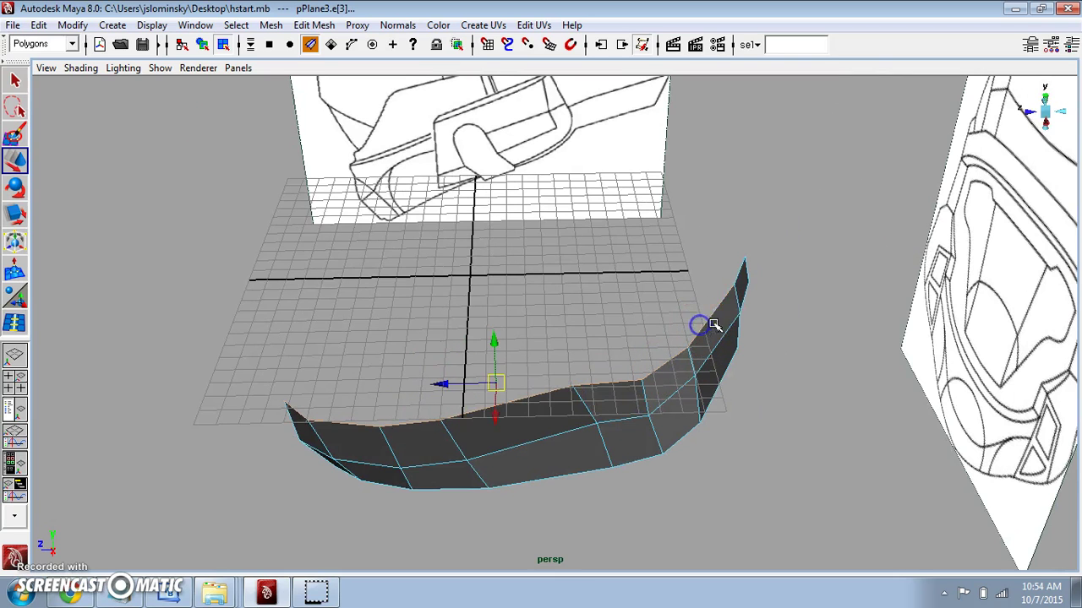
shift+click(736, 275)
click(326, 25)
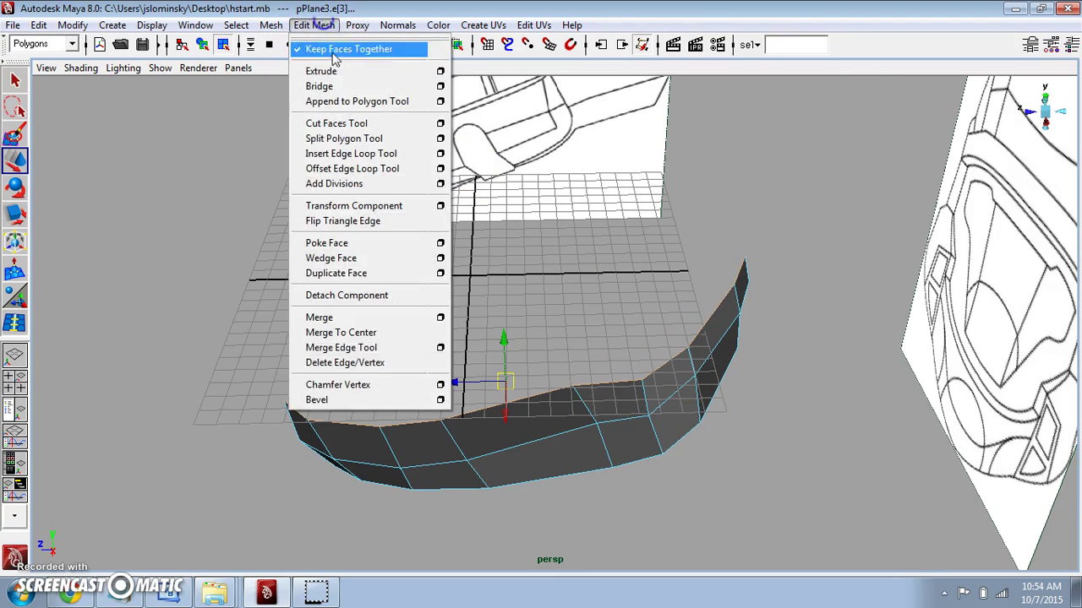
click(338, 71)
alt+drag(406, 234, 519, 321)
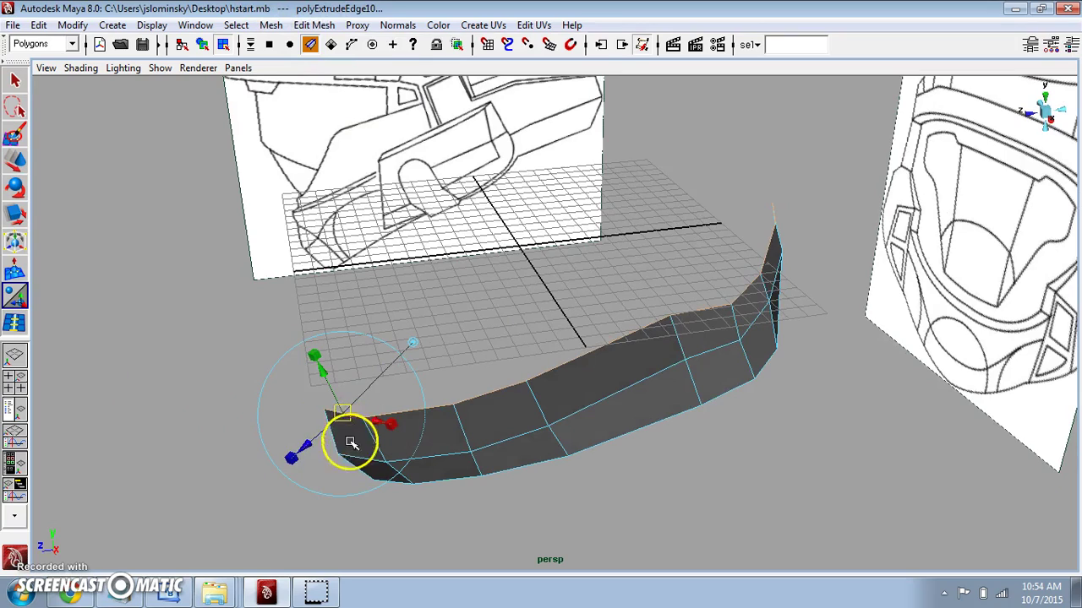
drag(315, 443, 490, 420)
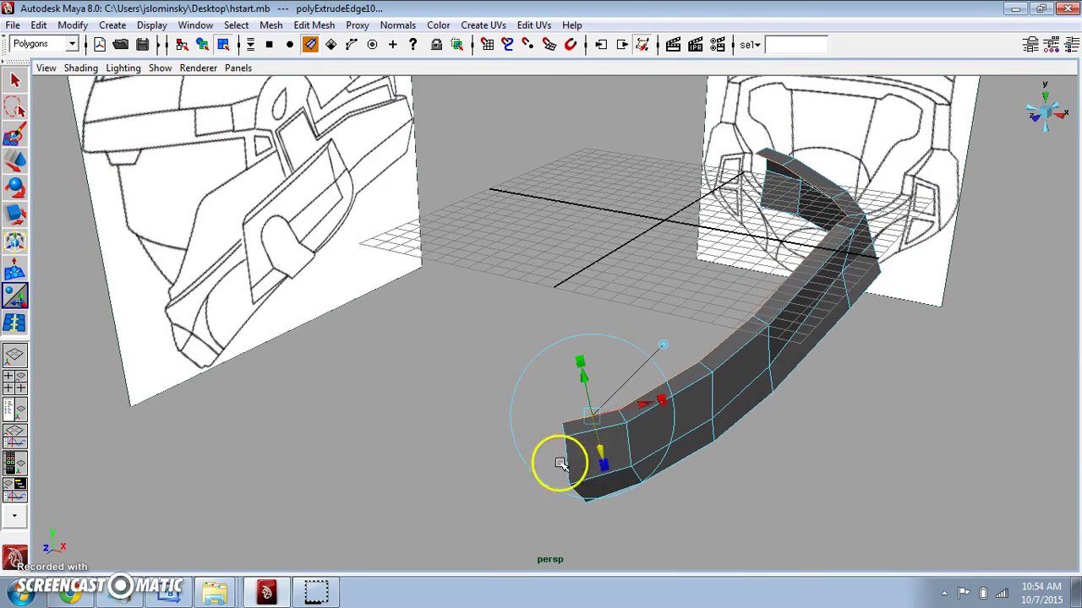
drag(602, 455, 601, 450)
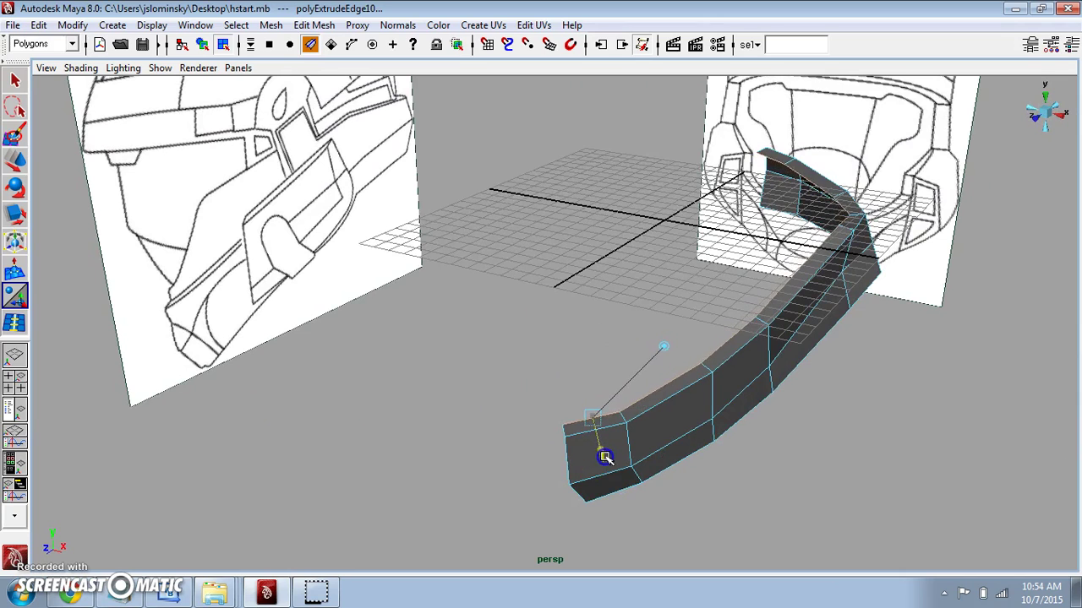
click(803, 462)
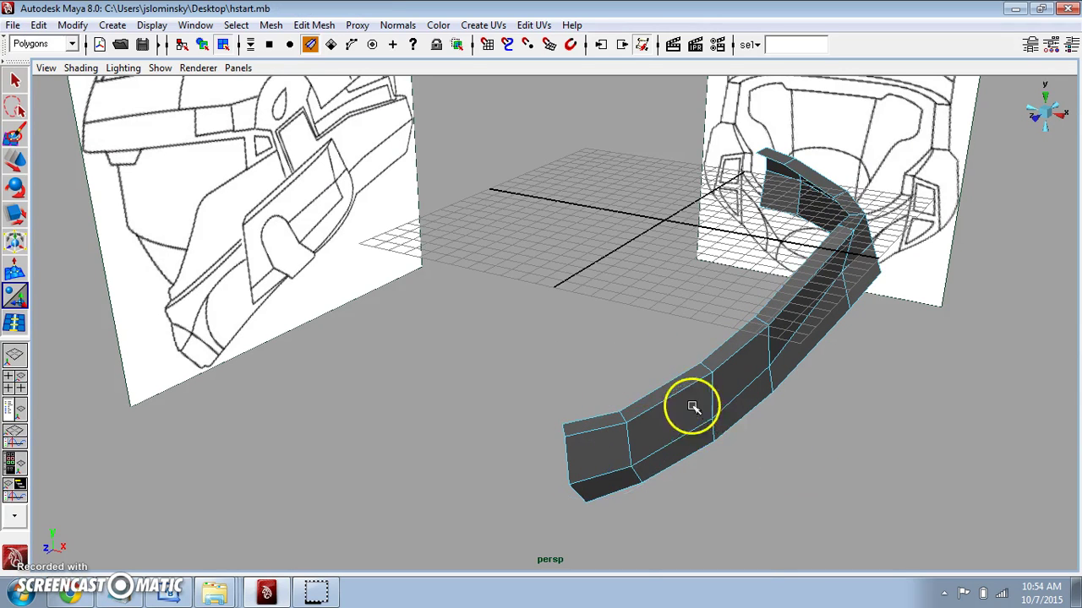
Step: Extrude the ledge's inner border edges and raise them in the side view to start an upper wall
right_drag(693, 406, 769, 274)
mouse_move(742, 326)
alt+mouse_down()
mouse_move(773, 316)
mouse_move(756, 322)
alt+mouse_up()
right_drag(752, 297, 758, 270)
alt+drag(758, 270, 652, 406)
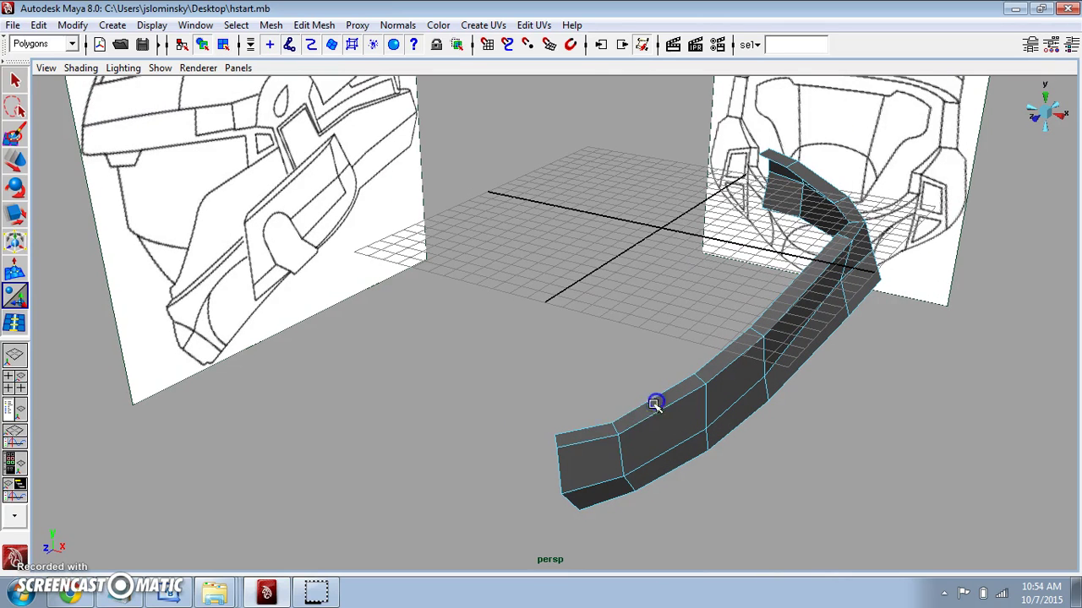
click(593, 430)
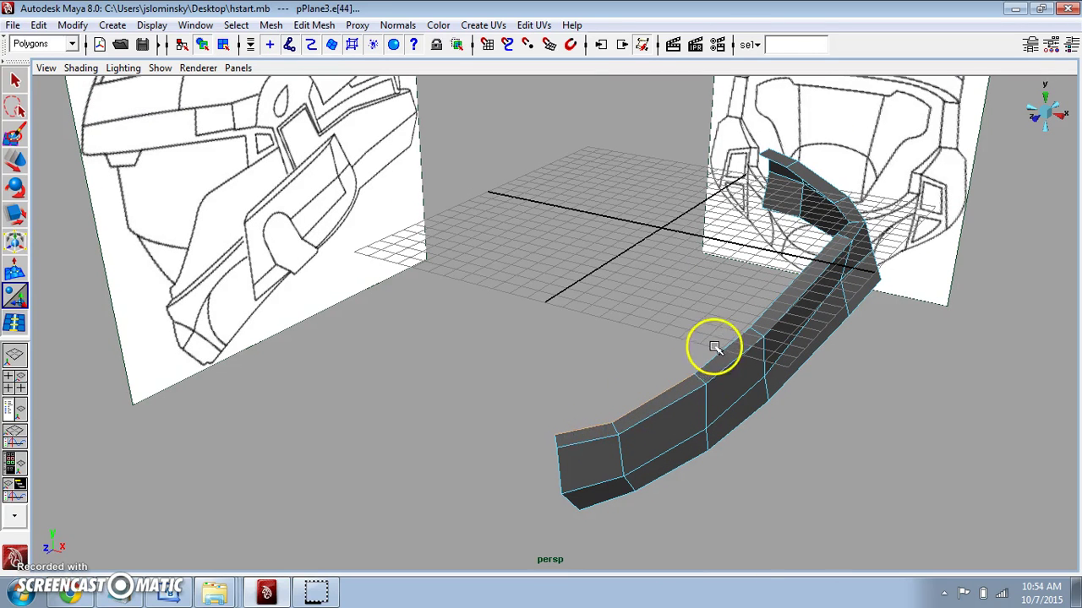
alt+drag(779, 316, 708, 418)
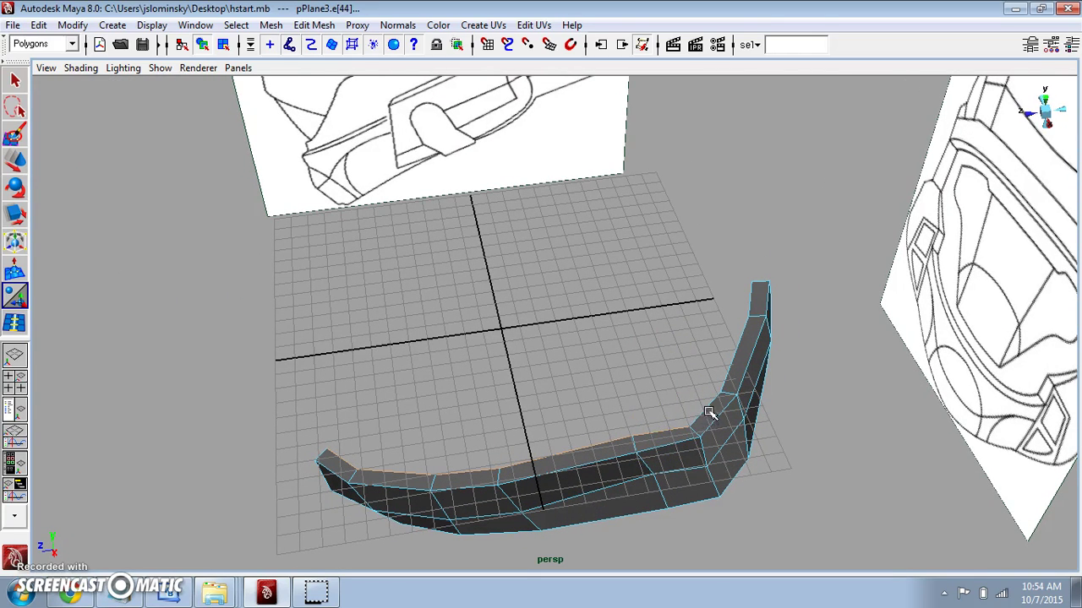
click(730, 369)
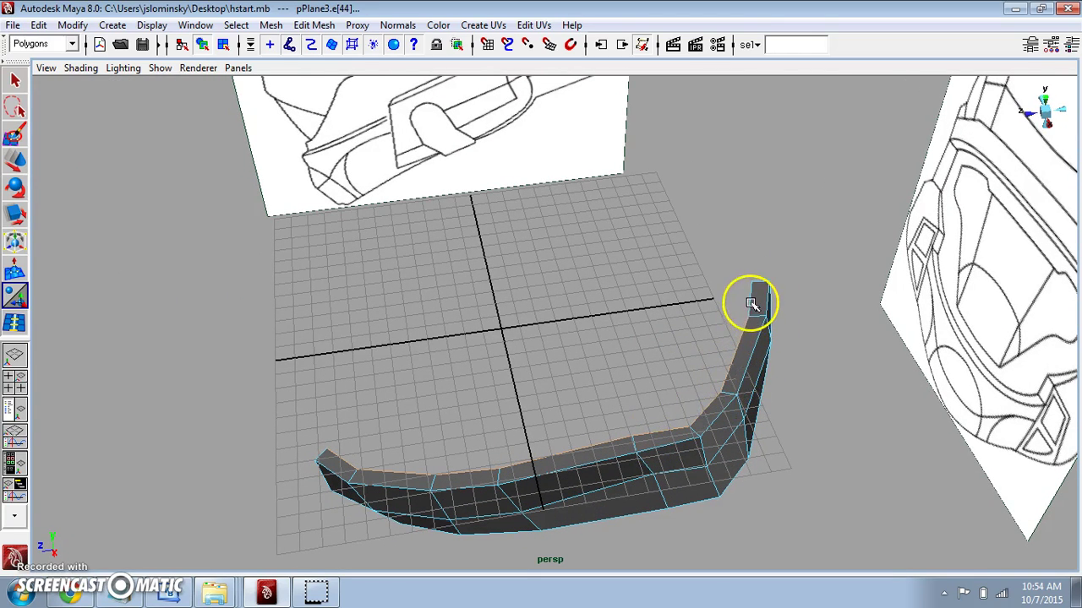
key(space)
drag(562, 320, 618, 314)
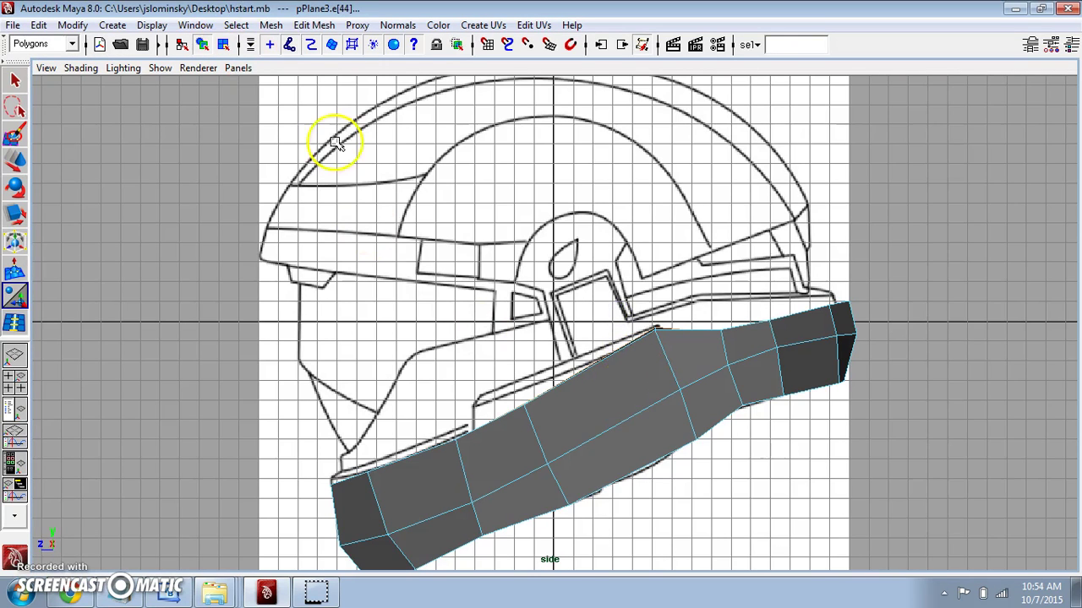
click(296, 26)
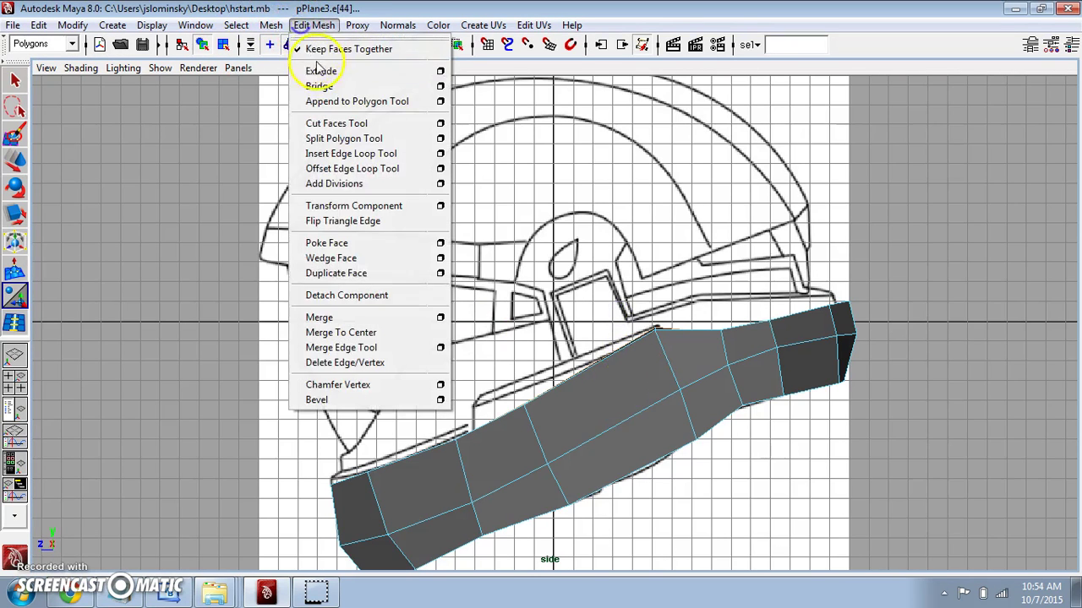
click(319, 68)
drag(596, 399, 579, 370)
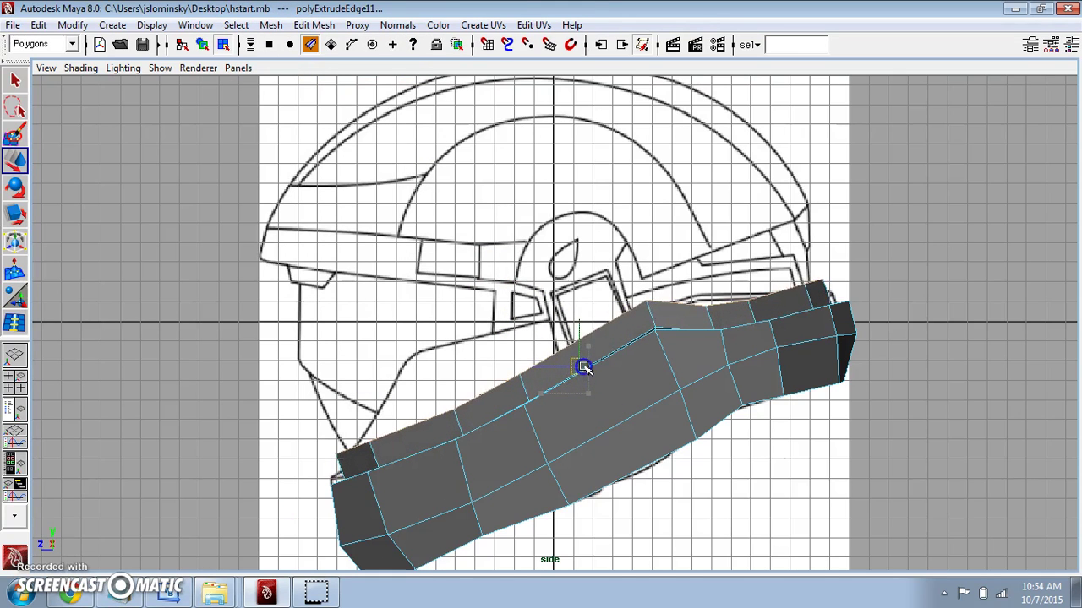
Step: Raise the new wall's upper border further in the front view and nudge it slightly rearward in the side view
key(space)
mouse_move(682, 310)
mouse_down()
mouse_move(676, 342)
mouse_move(677, 326)
mouse_up()
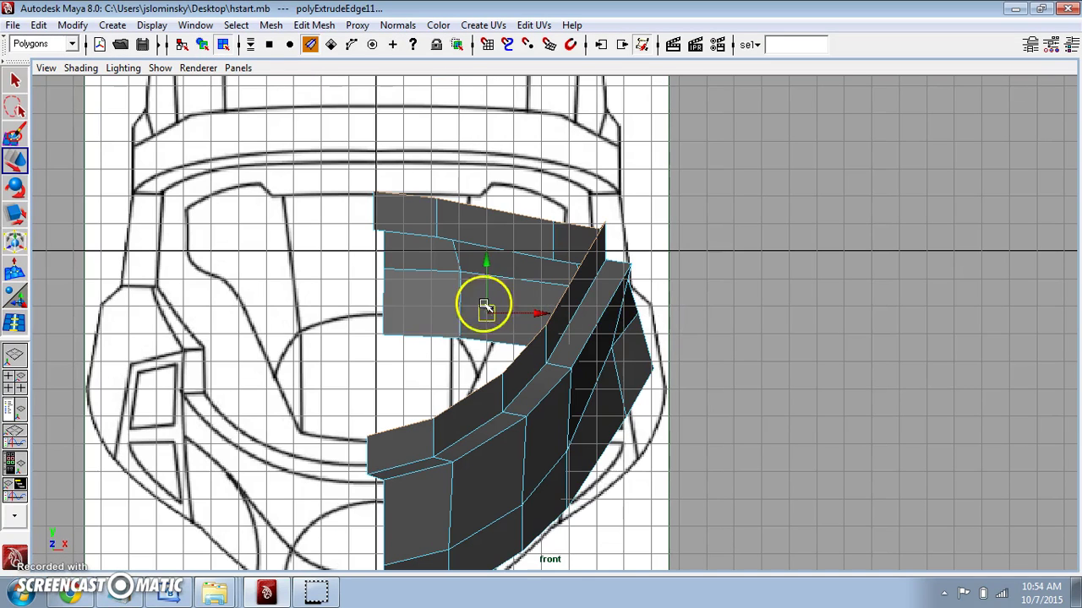
drag(486, 308, 735, 263)
key(space)
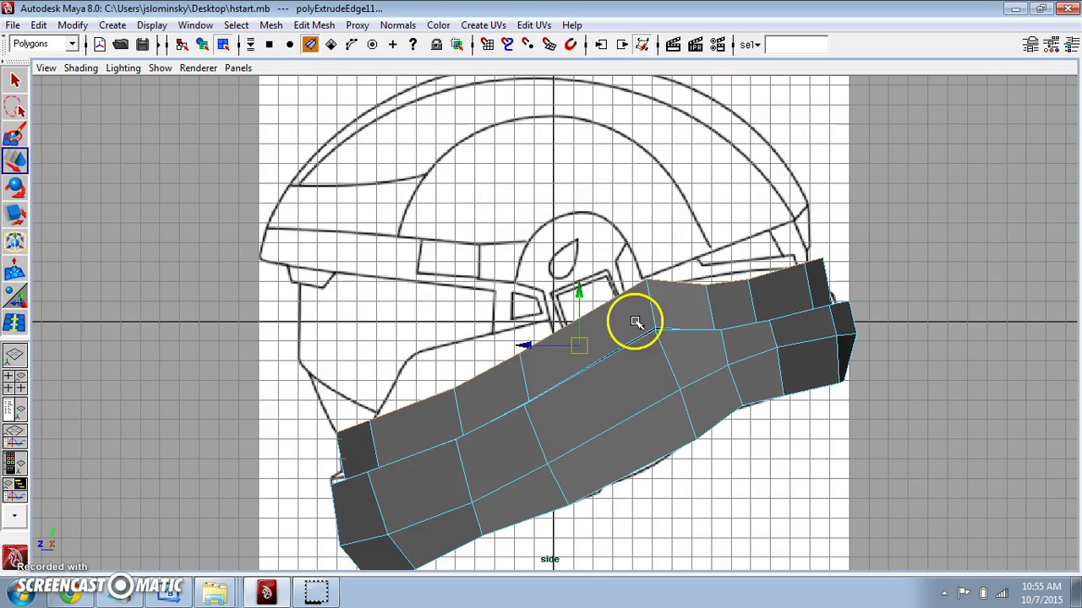
drag(585, 346, 587, 346)
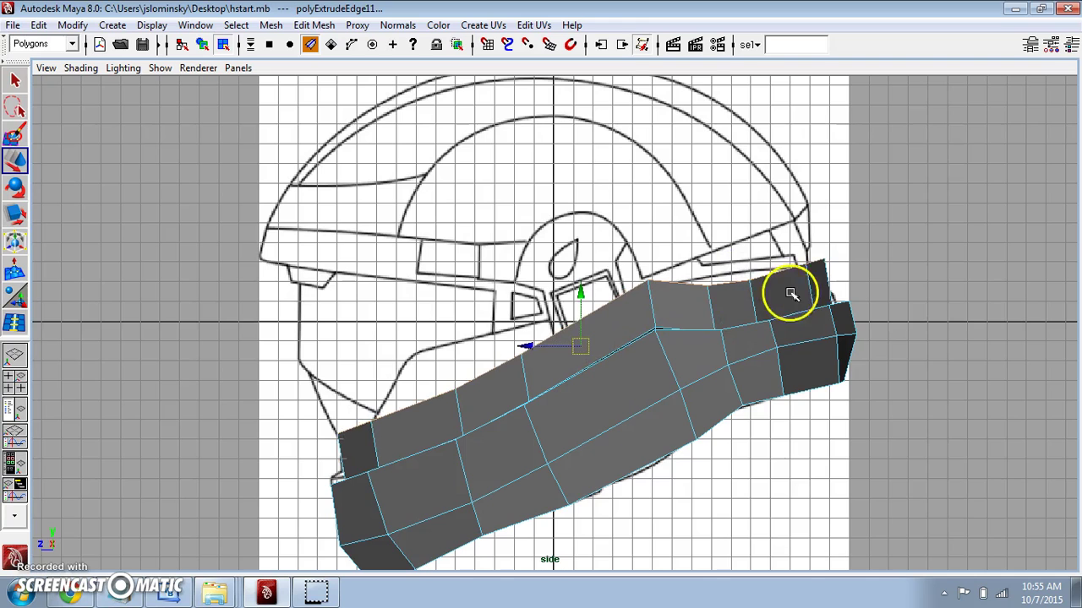
Step: Move the wall's two rearmost upper vertices forward and up onto the back of the helmet's side outline
right_drag(799, 281, 747, 286)
scroll(820, 270, up, 2)
alt+middle_drag(772, 281, 657, 314)
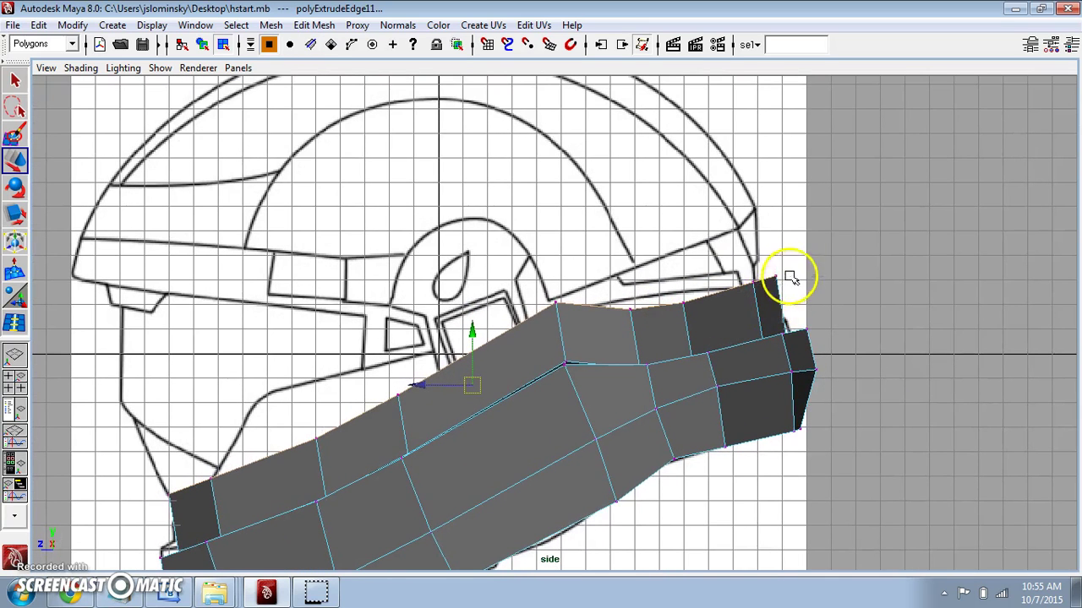
drag(746, 295, 761, 276)
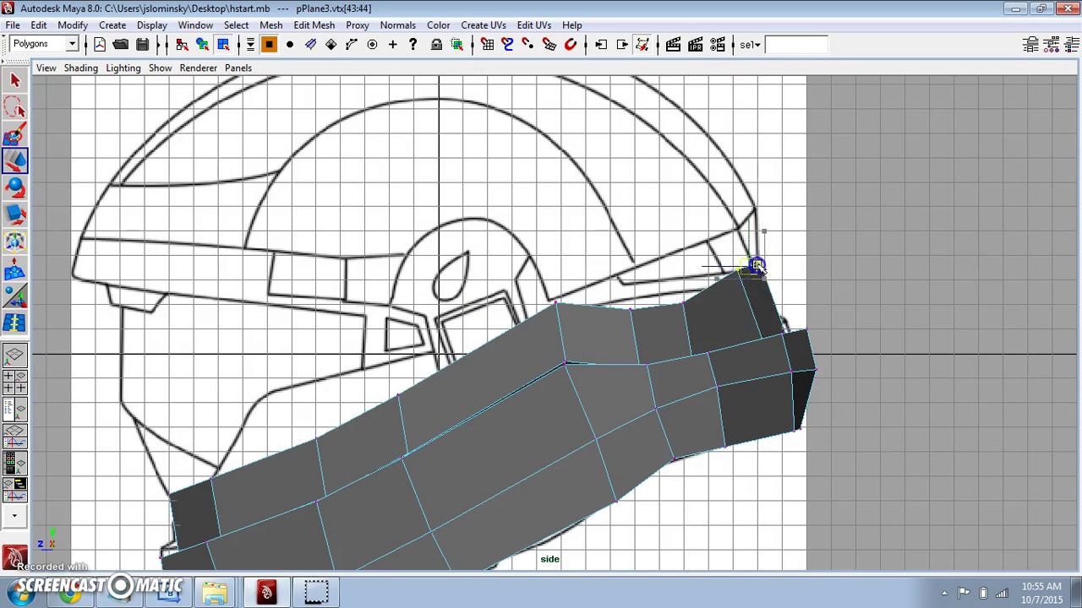
Step: Raise the next three upper vertices toward the front to follow the sloping rear outline in the side reference
click(682, 300)
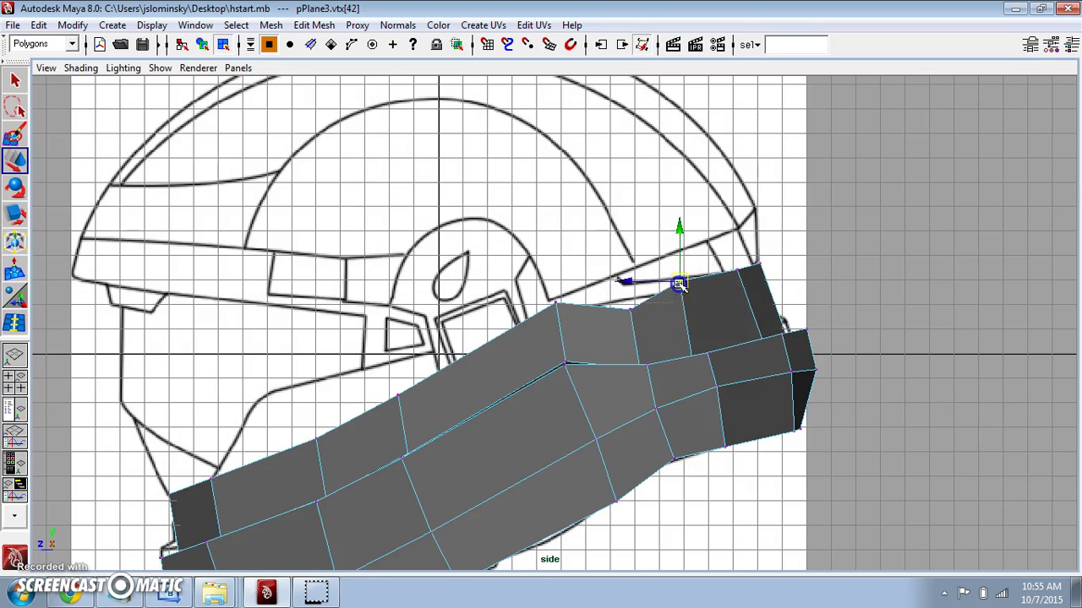
drag(679, 285, 635, 314)
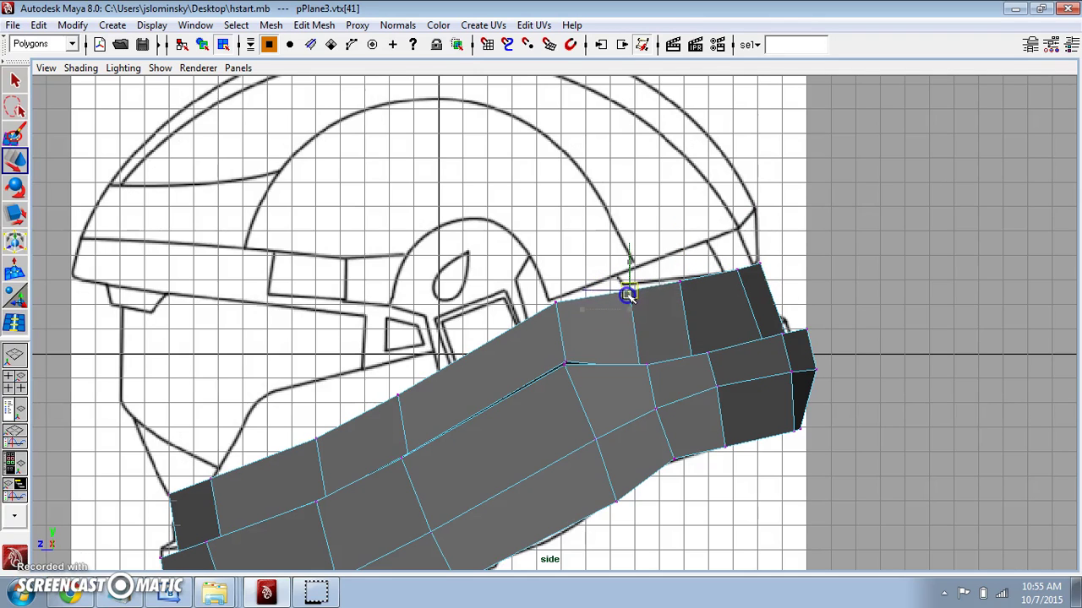
drag(555, 309, 564, 315)
drag(558, 307, 557, 297)
drag(649, 265, 619, 294)
drag(632, 282, 633, 283)
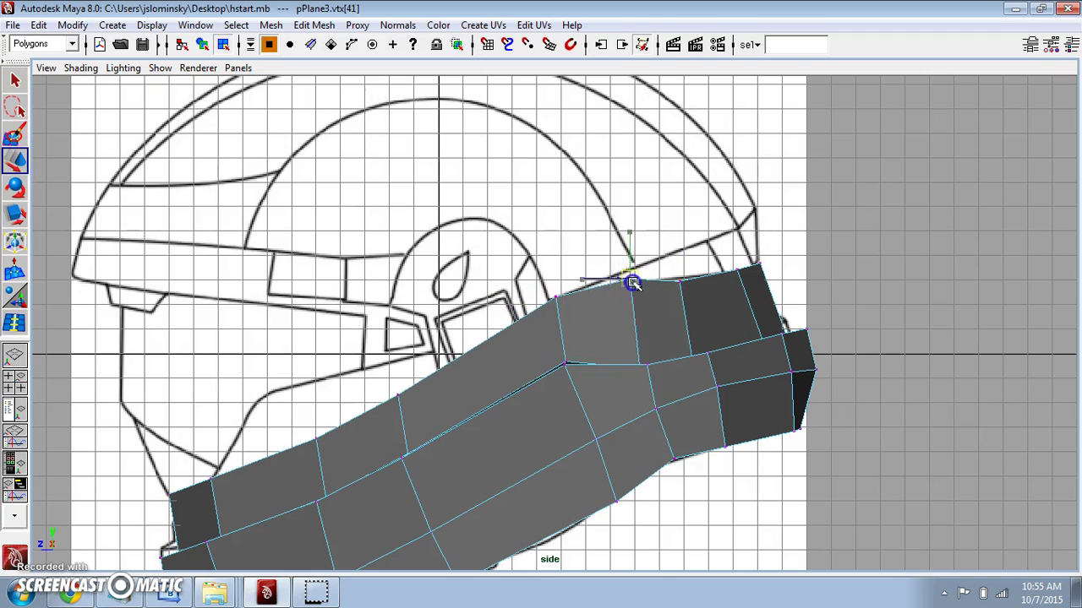
Step: Raise the next two upper wall vertices toward the rear onto the sloping helmet line in the side reference
click(679, 271)
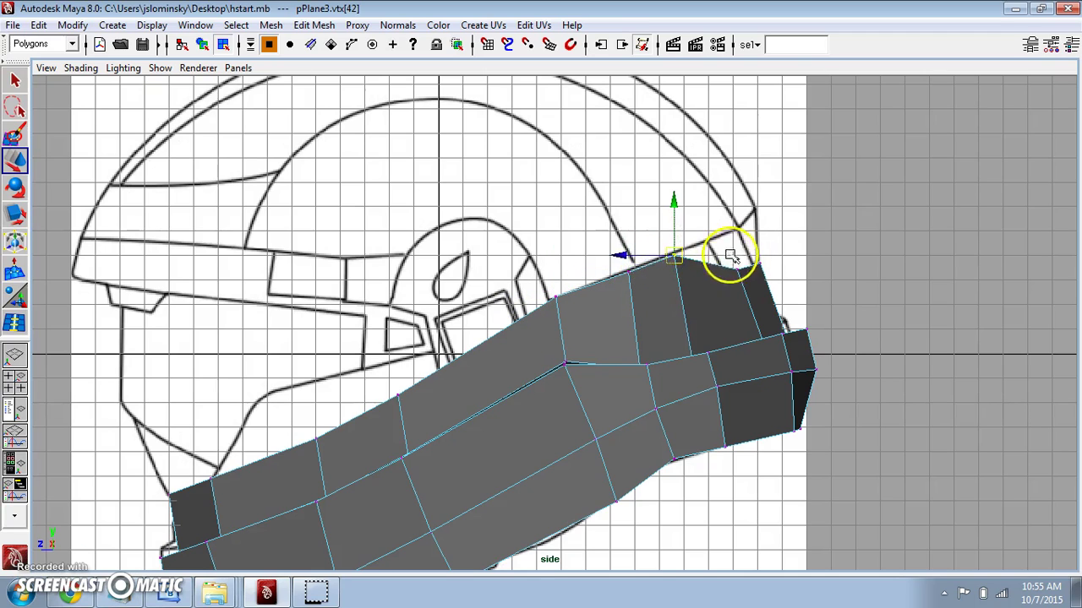
drag(727, 287, 726, 287)
drag(737, 269, 724, 256)
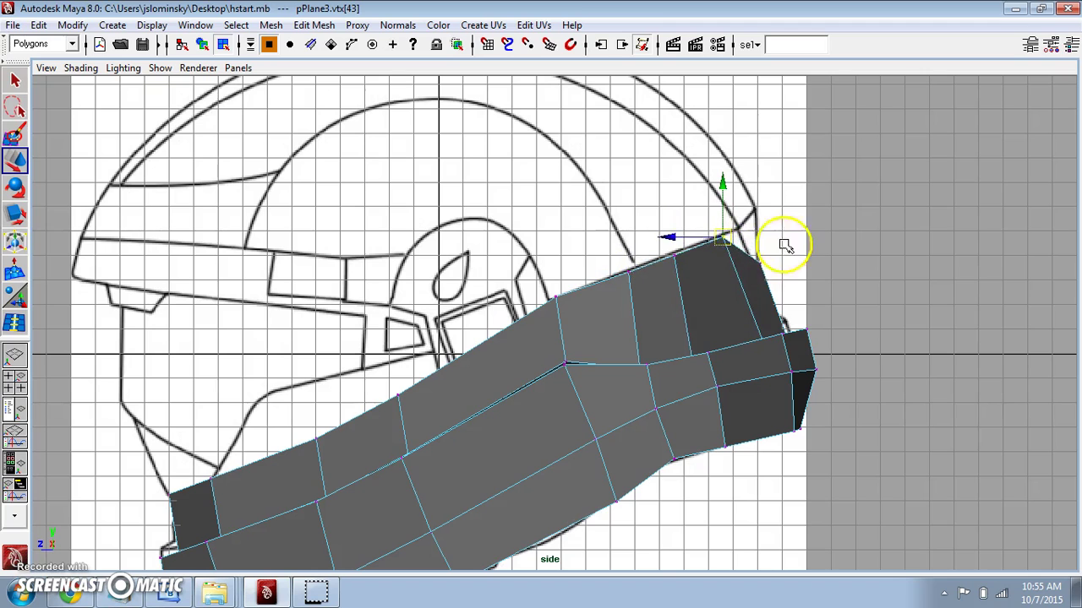
Step: Fit the wall's frontmost upper vertices to the jaw outline, pull the third forward and up, and adjust the vertex beneath it
alt+middle_drag(483, 361, 741, 217)
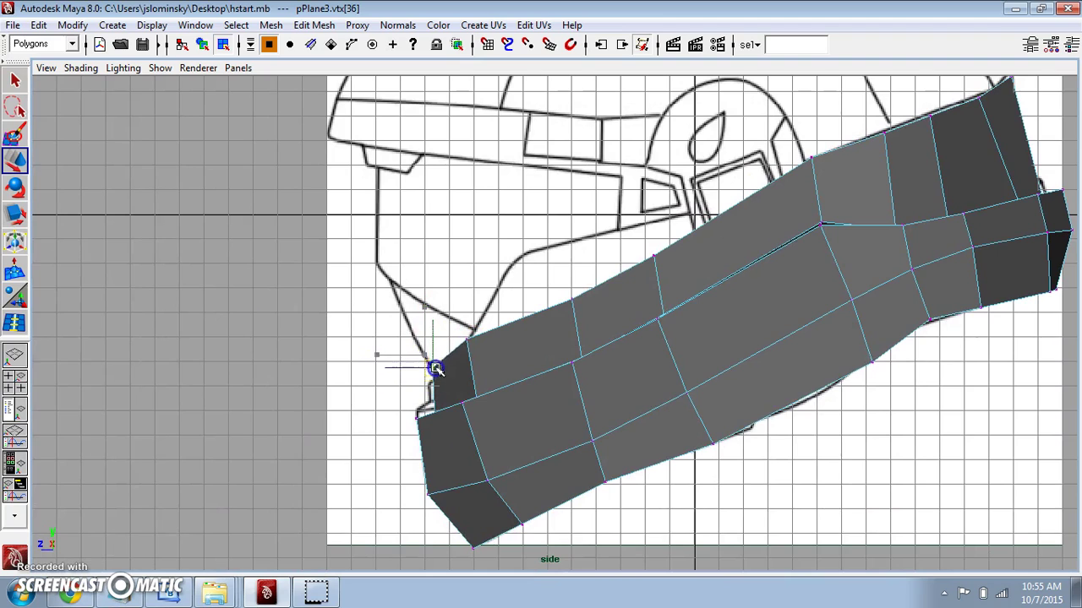
drag(488, 334, 468, 342)
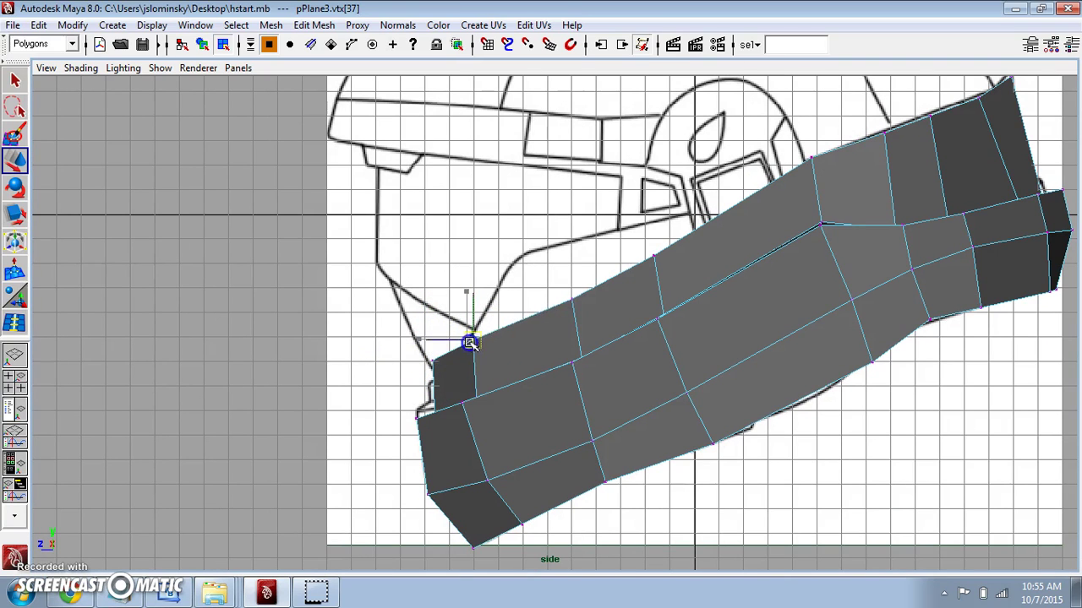
click(571, 300)
drag(557, 302, 503, 279)
drag(594, 344, 575, 370)
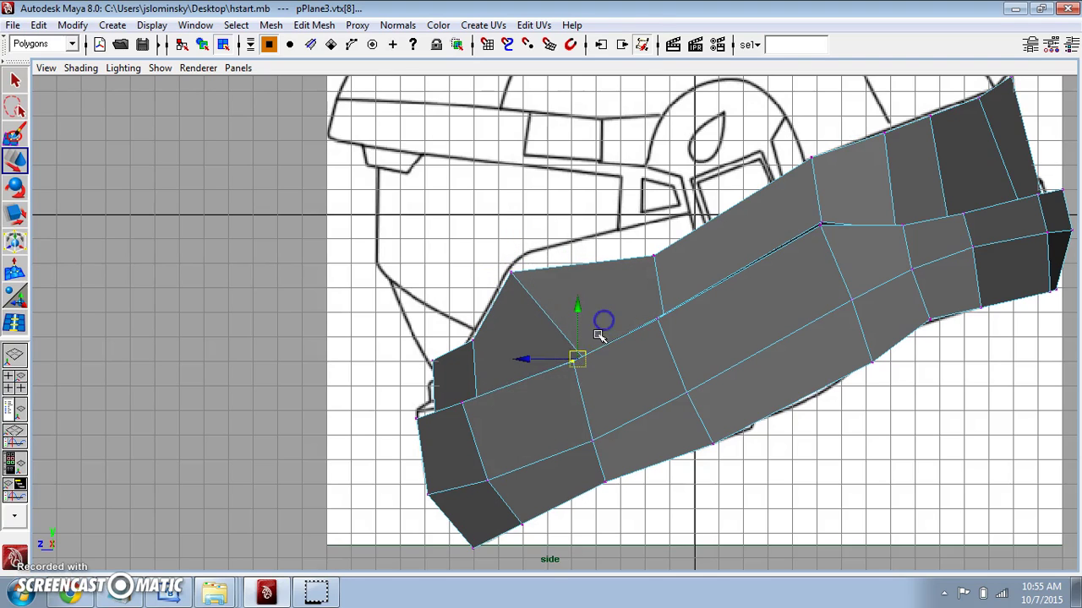
Step: Move the upper vertex behind the raised jaw corner forward and up onto the visor's lower edge line
click(653, 258)
drag(643, 268, 635, 236)
scroll(634, 236, down, 1)
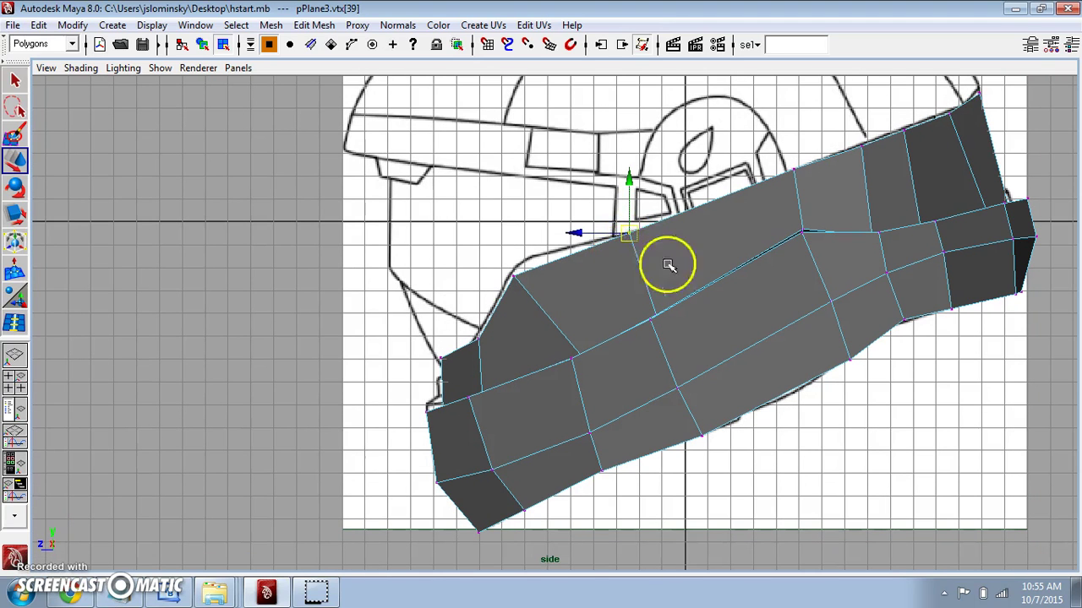
key(4)
key(5)
scroll(727, 316, down, 3)
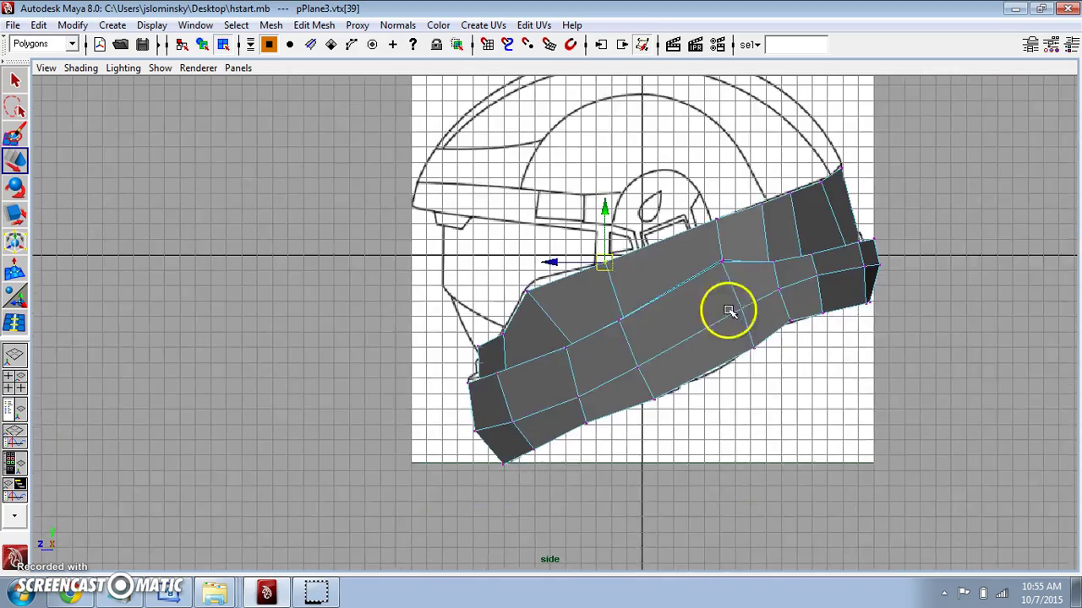
Step: In the top view, select the front and back seam vertices and scale them along X until they align on the center line
click(766, 389)
key(space)
drag(759, 385, 757, 333)
alt+drag(661, 282, 735, 331)
key(space)
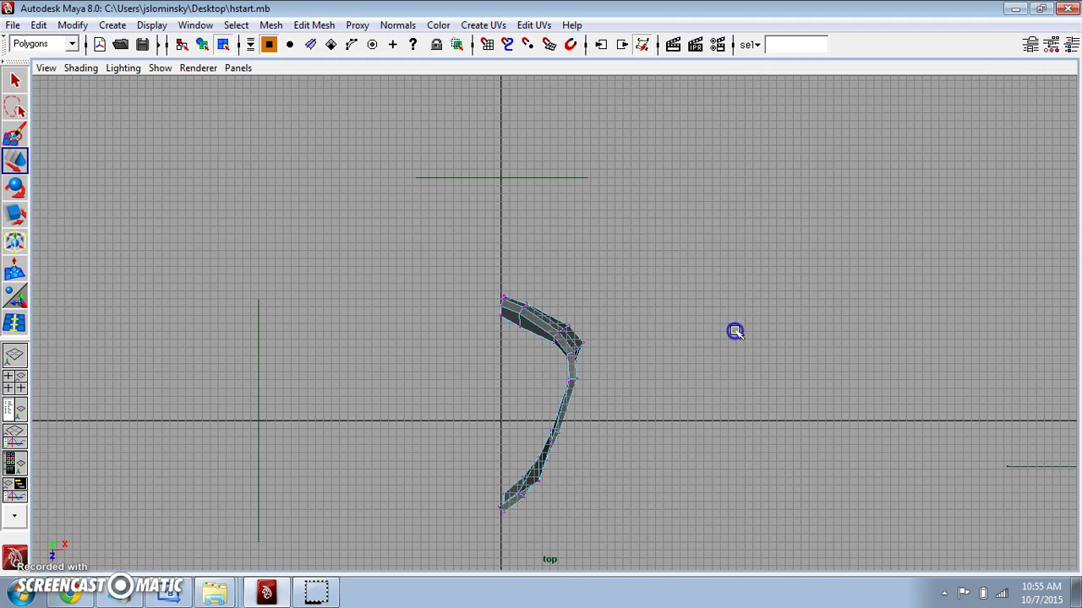
right_drag(543, 308, 493, 316)
scroll(489, 341, up, 2)
alt+middle_drag(490, 340, 504, 317)
drag(435, 228, 419, 448)
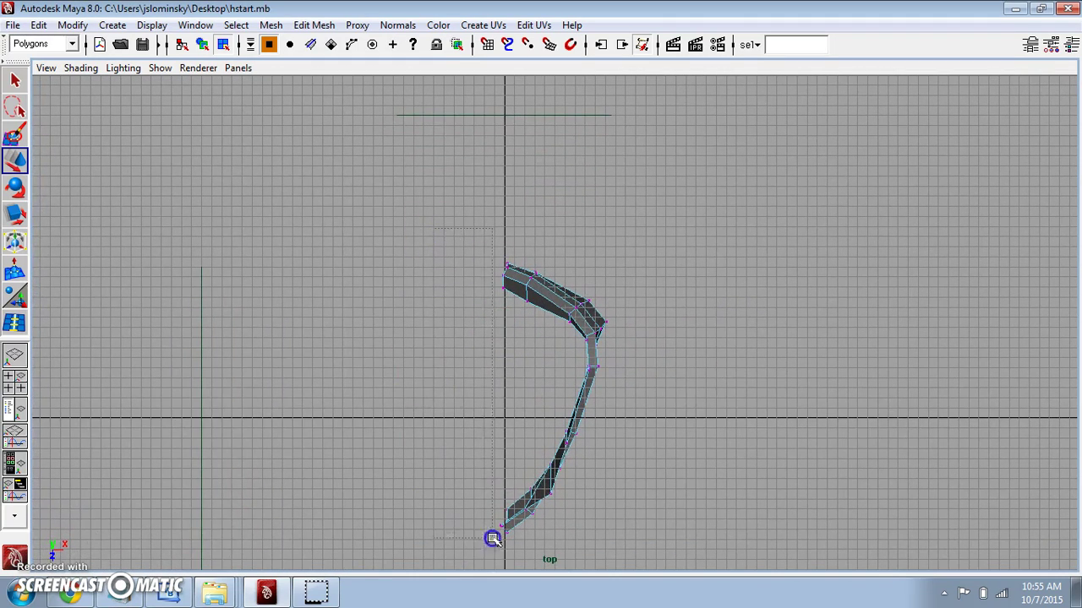
click(15, 217)
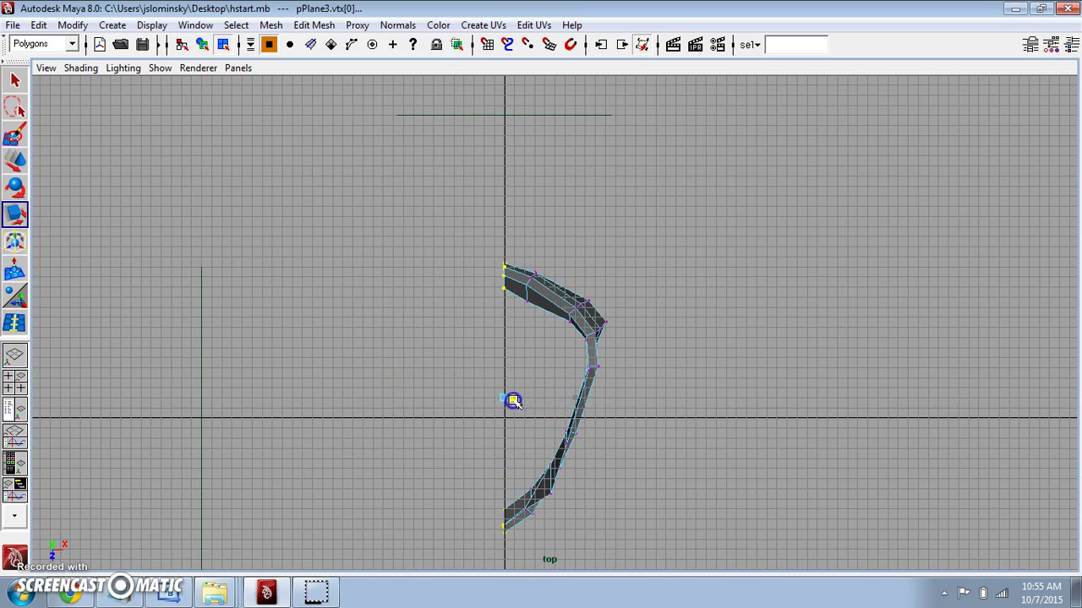
click(577, 400)
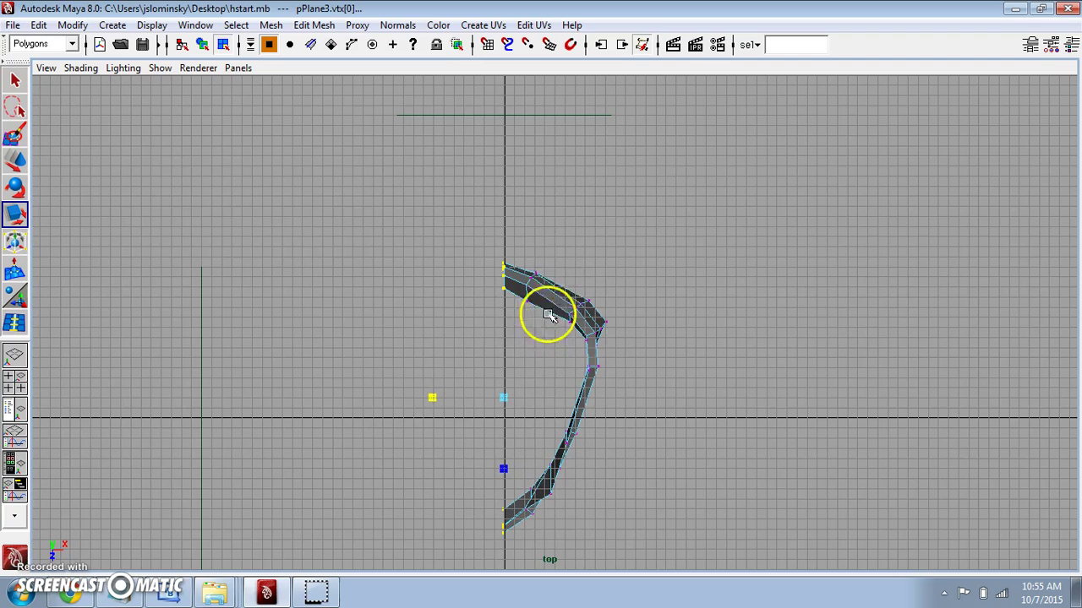
Step: Mirror the half mesh across its center seam with Mirror Geometry to check the full shape
right_drag(550, 289, 592, 269)
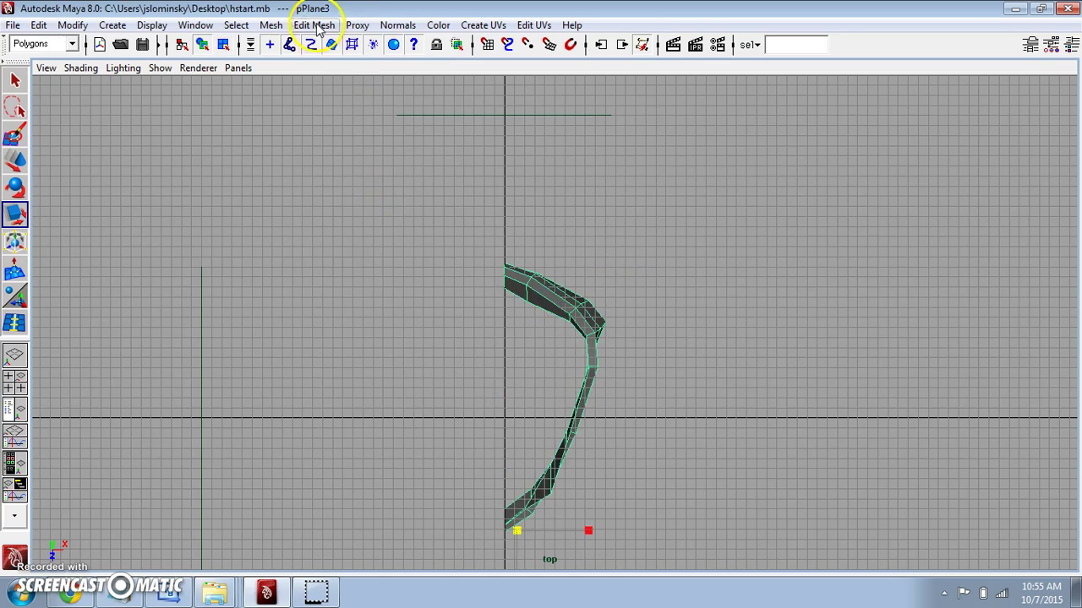
click(271, 25)
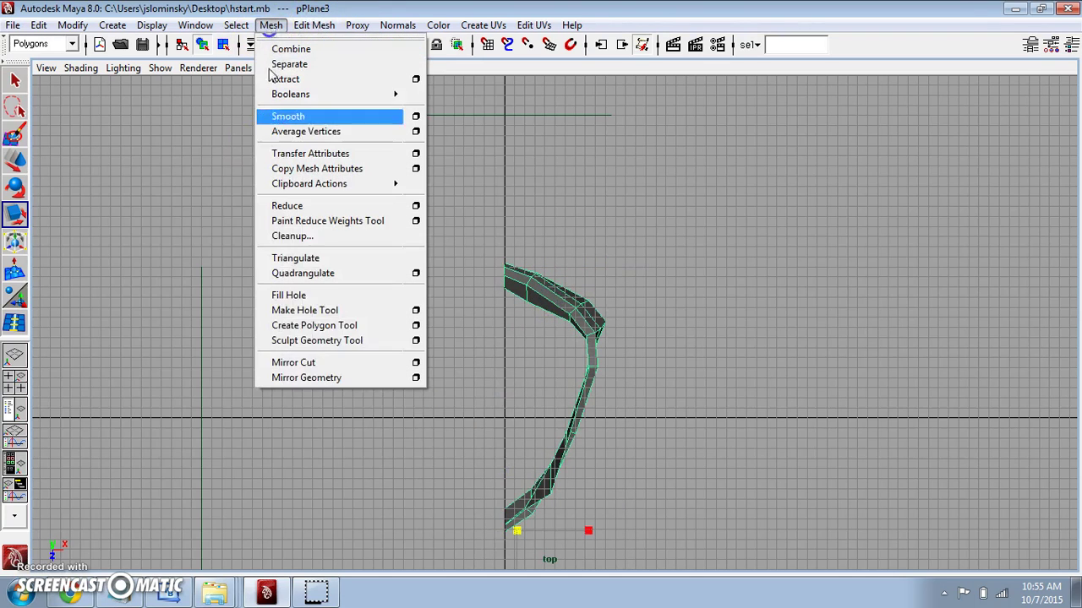
click(415, 376)
click(335, 435)
click(695, 386)
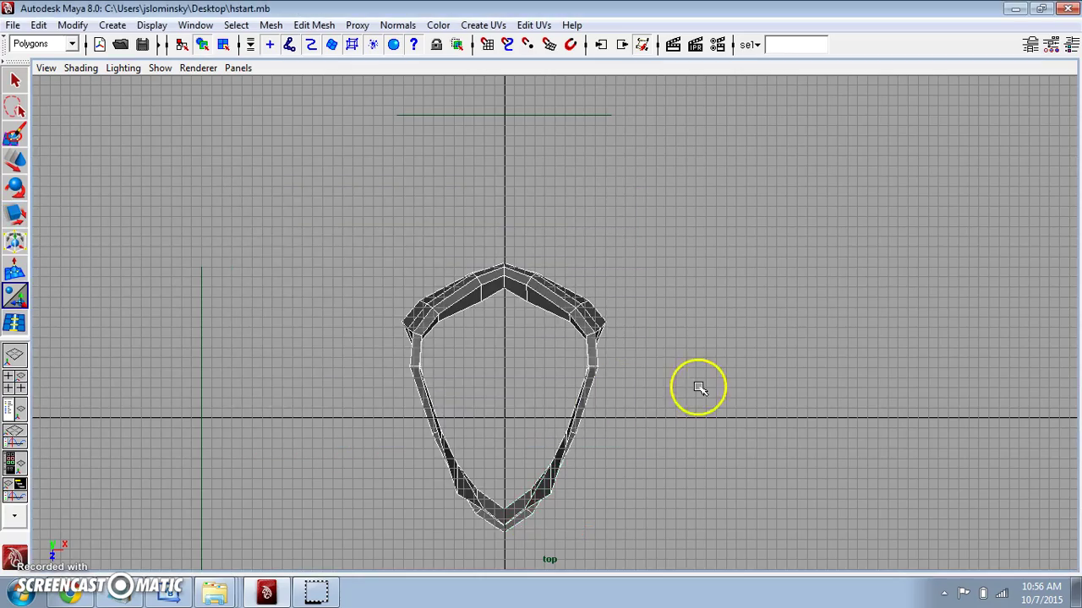
alt+drag(698, 346, 679, 372)
click(638, 342)
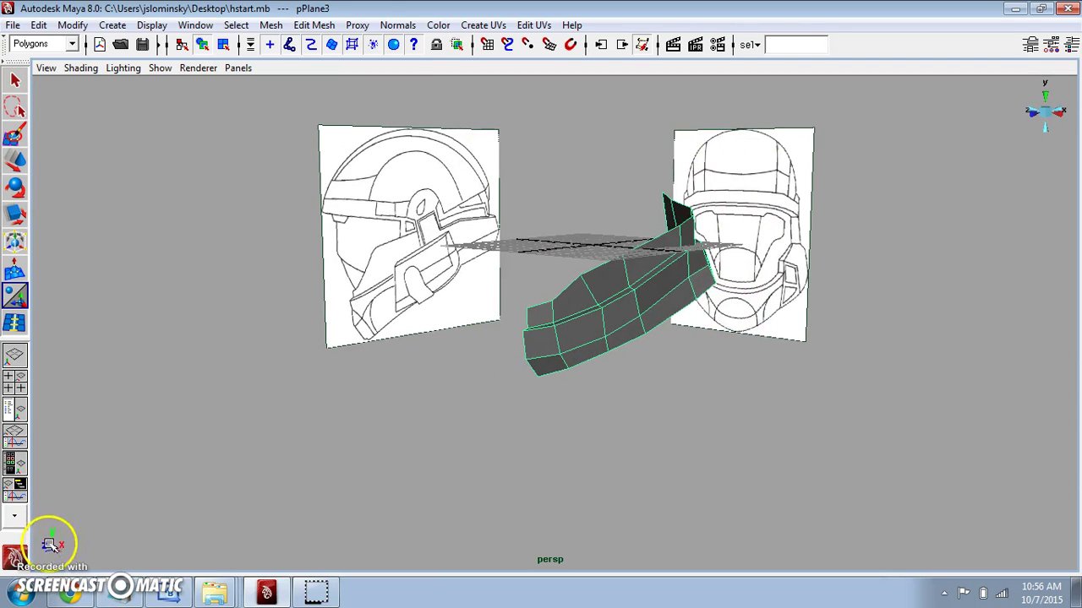